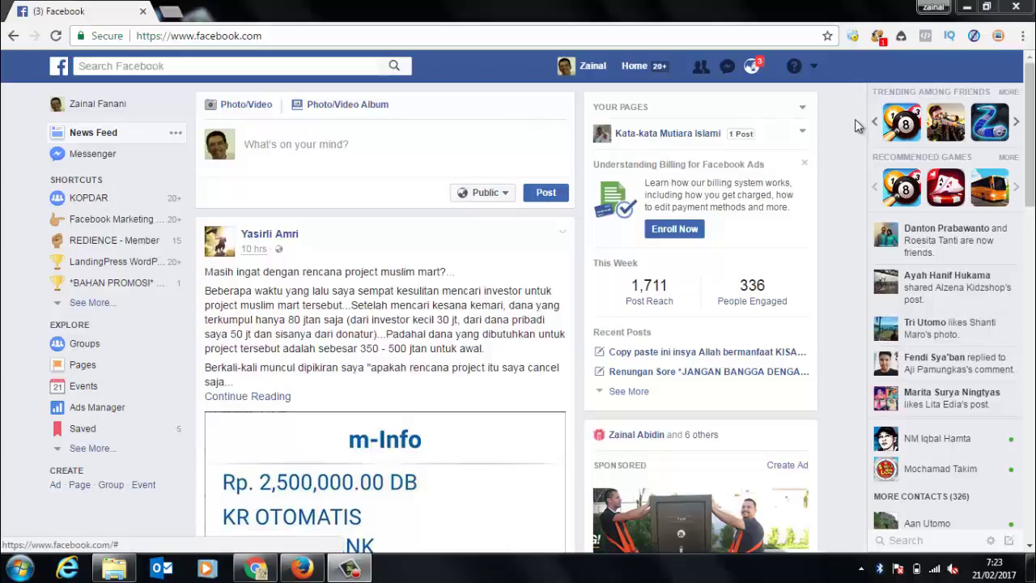
Open the full list of managed Pages from the account options.
mouse_move(855, 119)
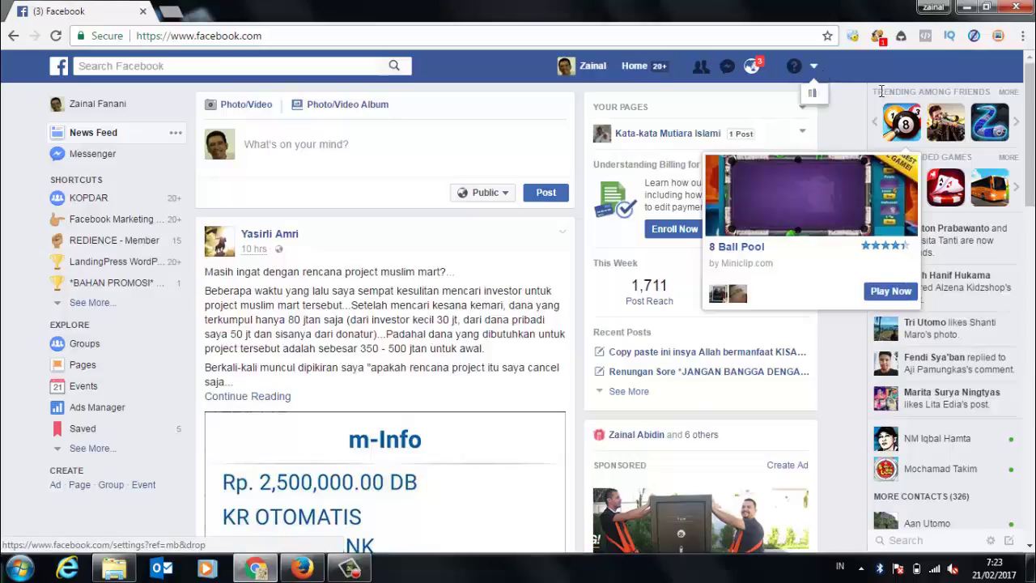
click(814, 65)
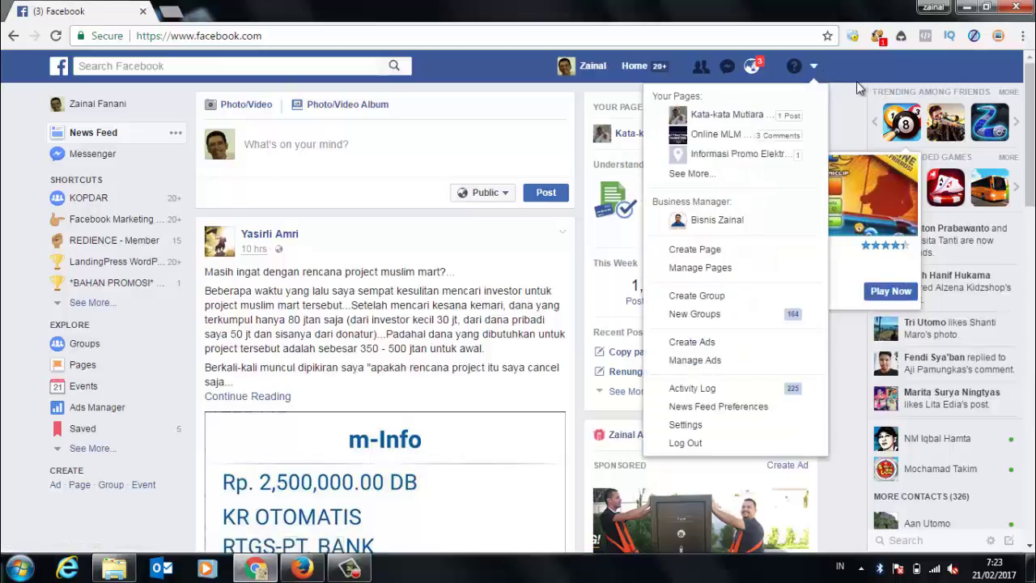
click(701, 174)
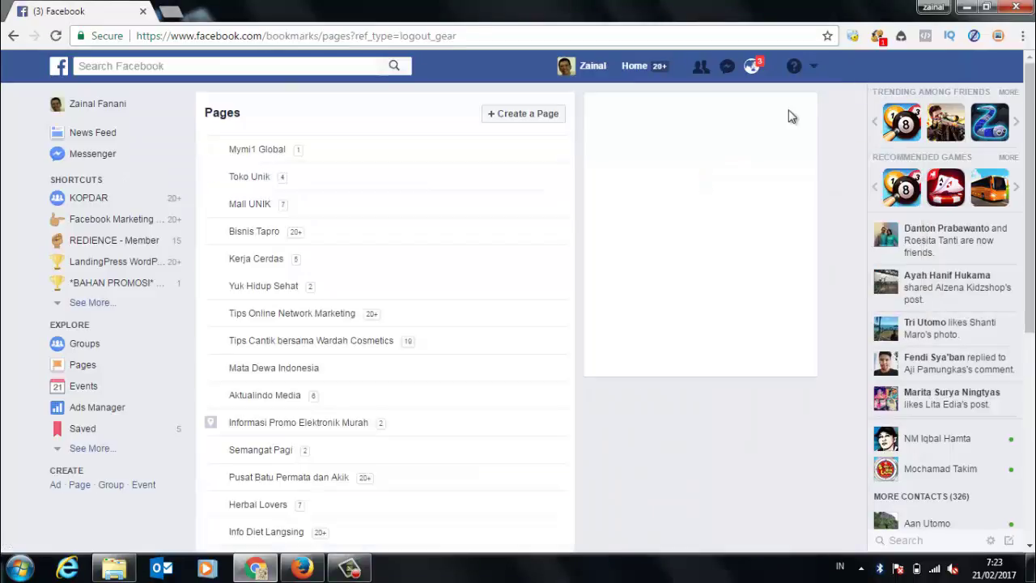
click(813, 68)
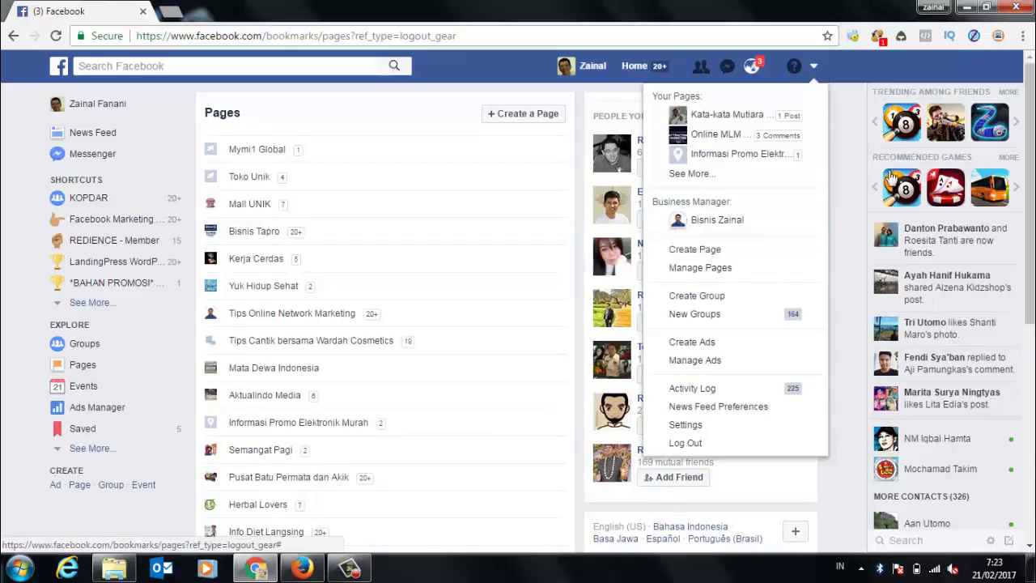
click(384, 196)
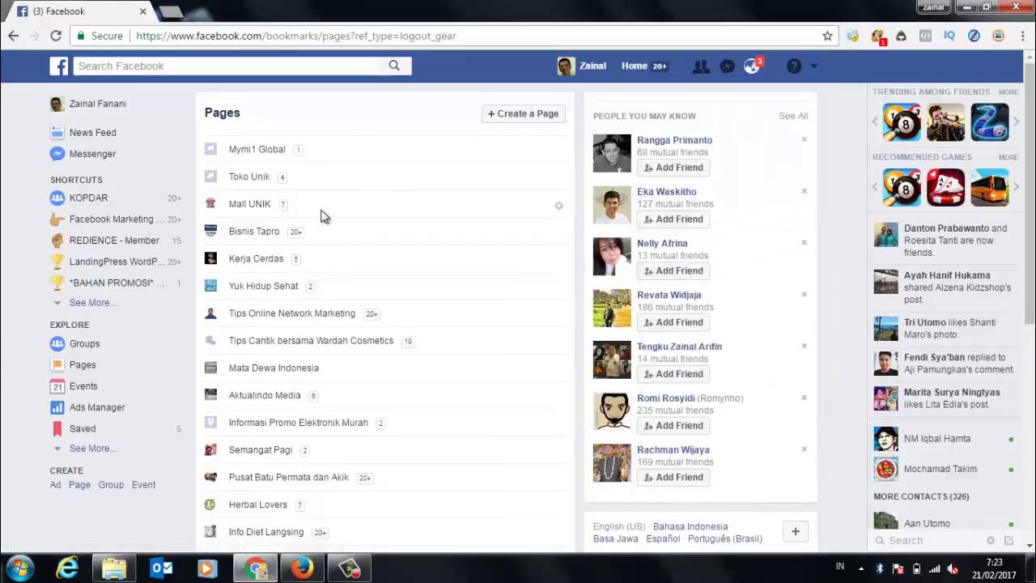
Look through the list of managed Pages and open the Mall UNIK page.
scroll(319, 213, down, 2)
scroll(324, 212, up, 2)
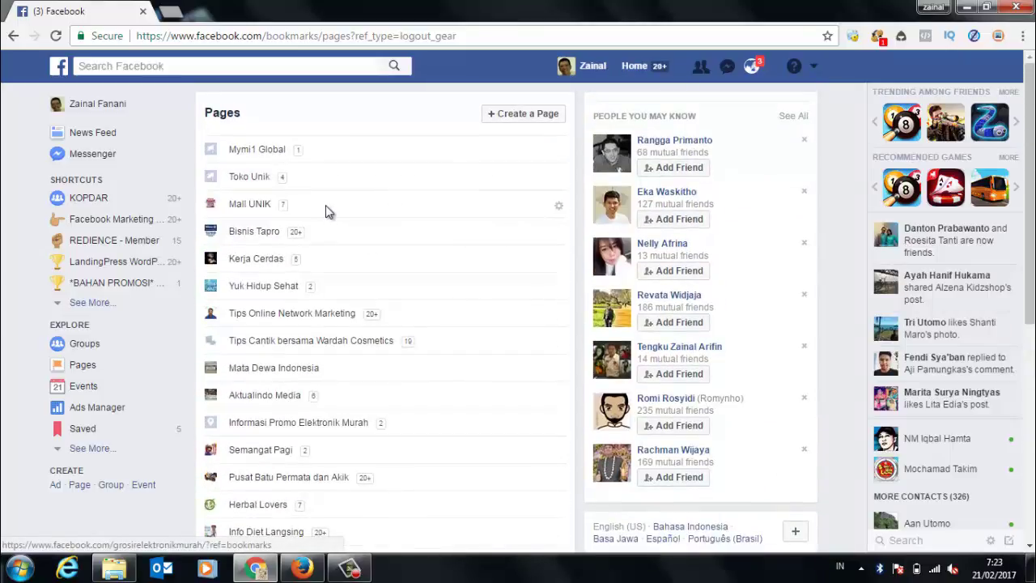
scroll(328, 211, down, 1)
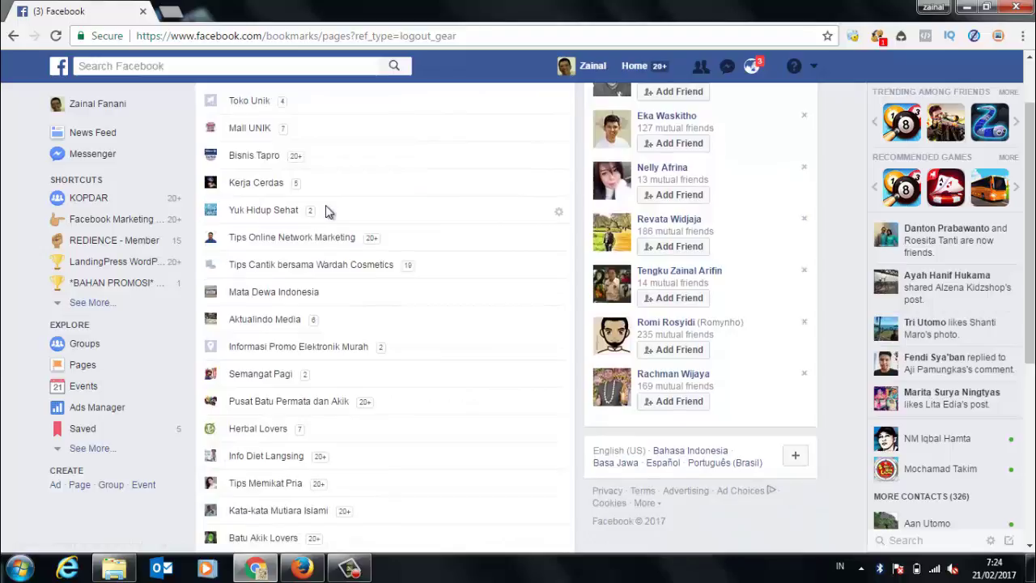
click(249, 132)
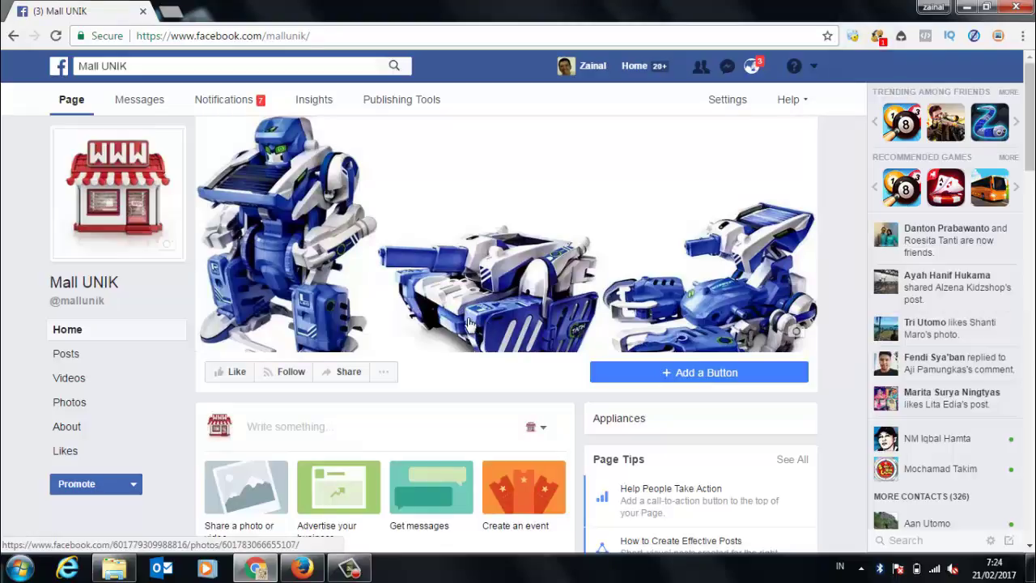
Find the August 21, 2016 post headed "WAJIB TONTON JIKA LIHAT INI" on the Mall UNIK page and expand its full text.
scroll(468, 322, down, 3)
scroll(470, 453, down, 1)
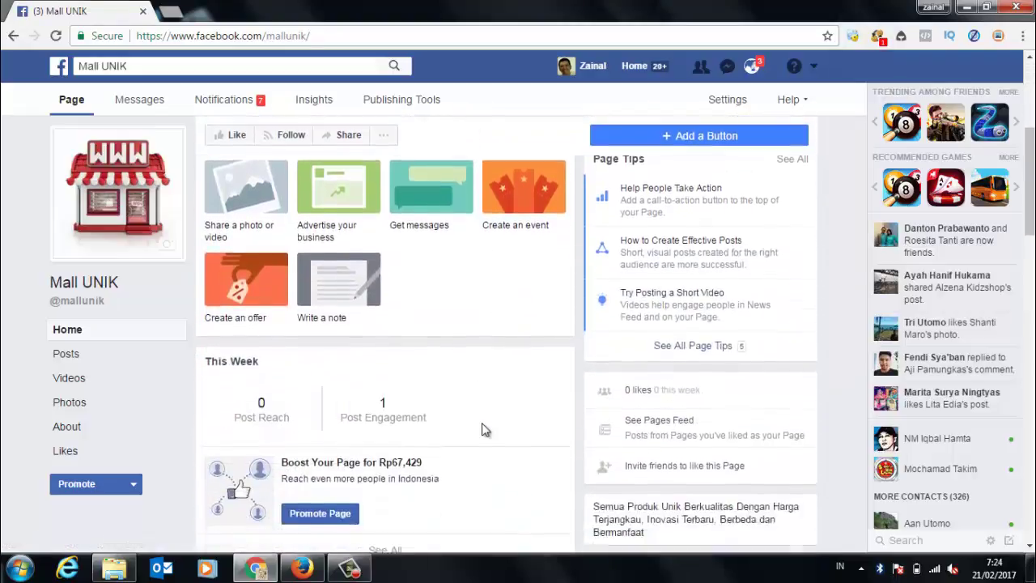
scroll(490, 405, down, 5)
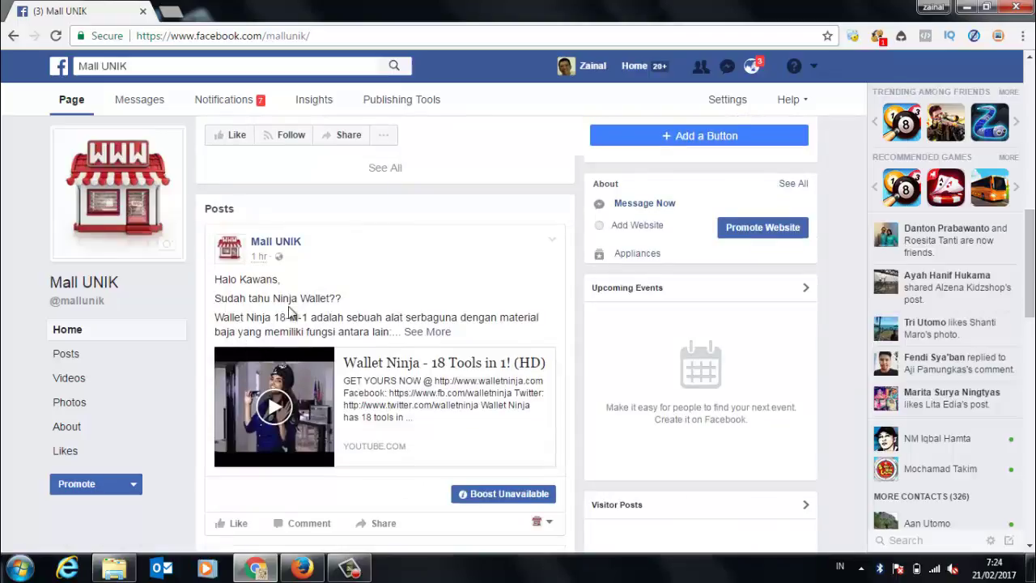
scroll(427, 314, down, 4)
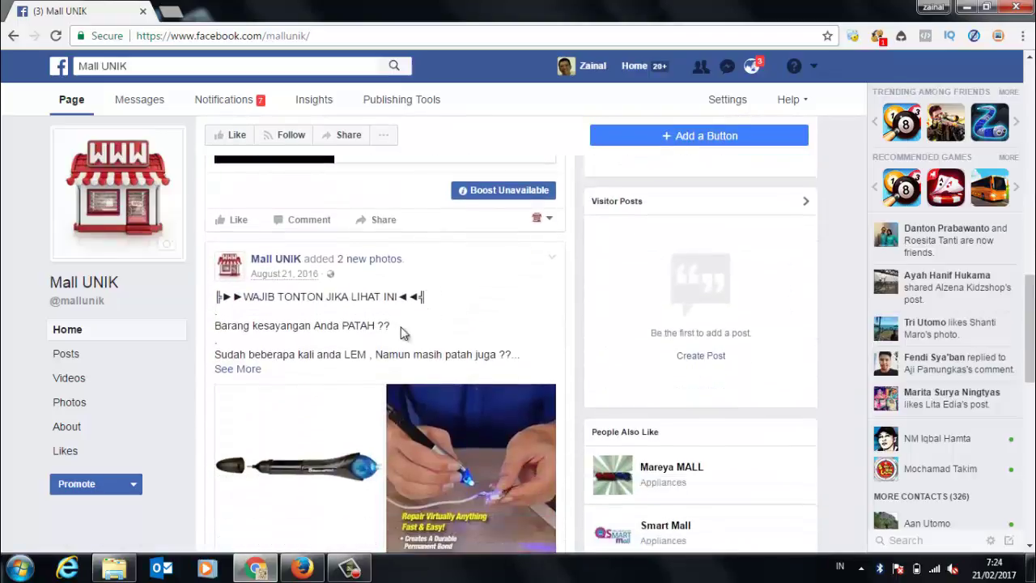
click(249, 373)
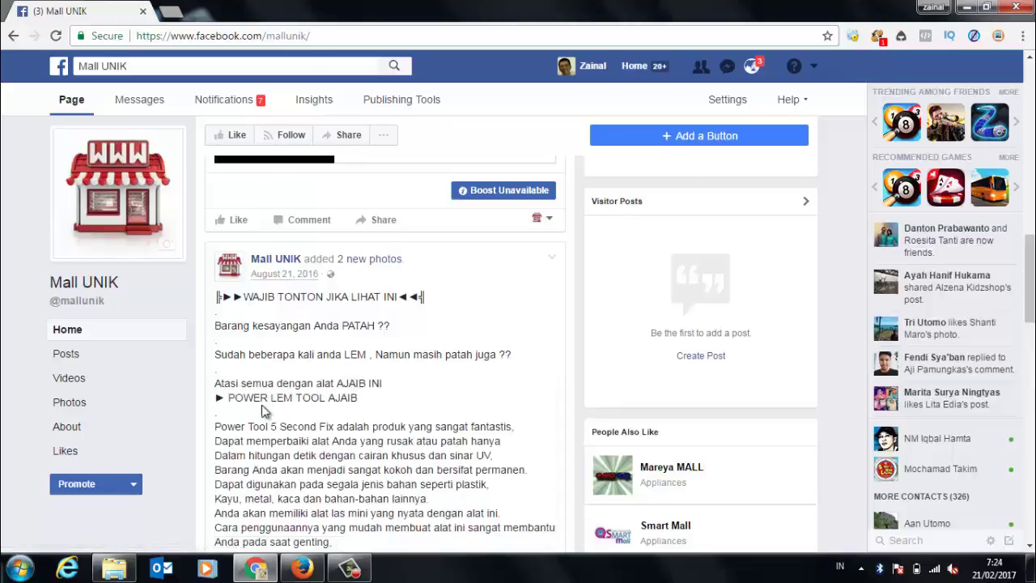
Expand the Wallet Ninja post's full text and highlight the contact phone number near its end.
scroll(417, 418, up, 3)
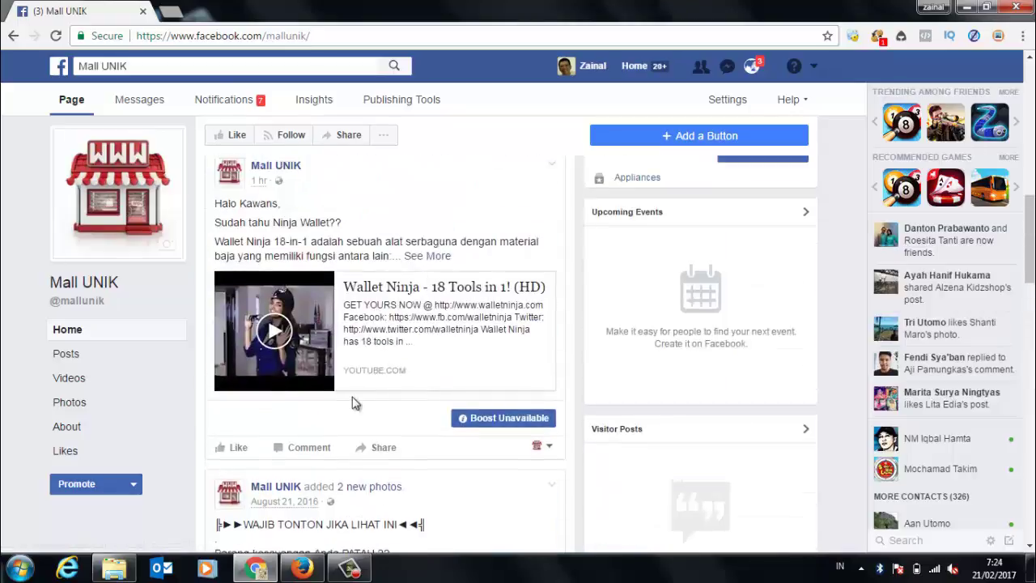
click(438, 257)
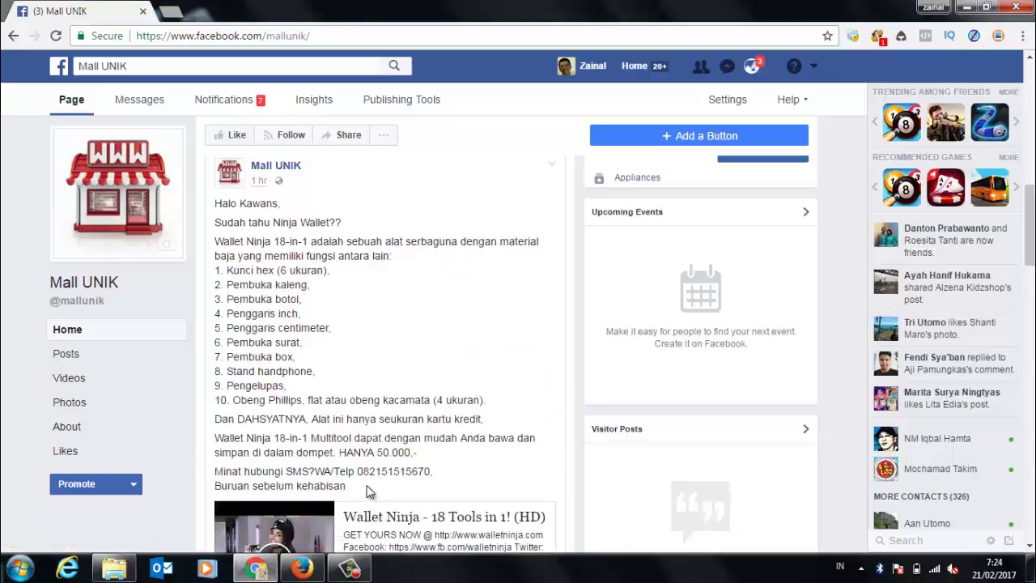
drag(413, 472, 434, 472)
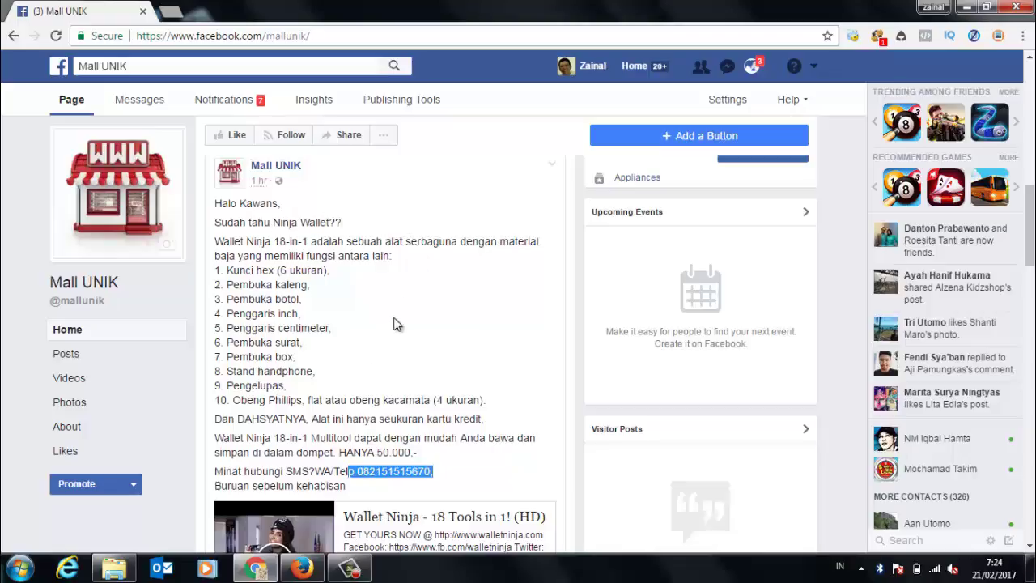
Switch to the Kata-kata Mutiara Islami page and examine its likes, weekly statistics and About details.
click(815, 66)
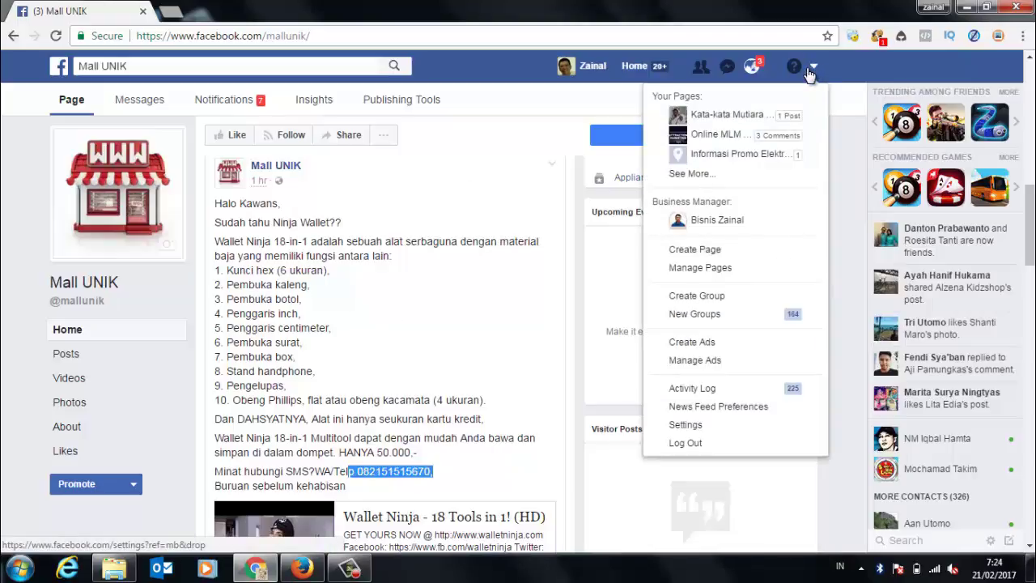
click(704, 115)
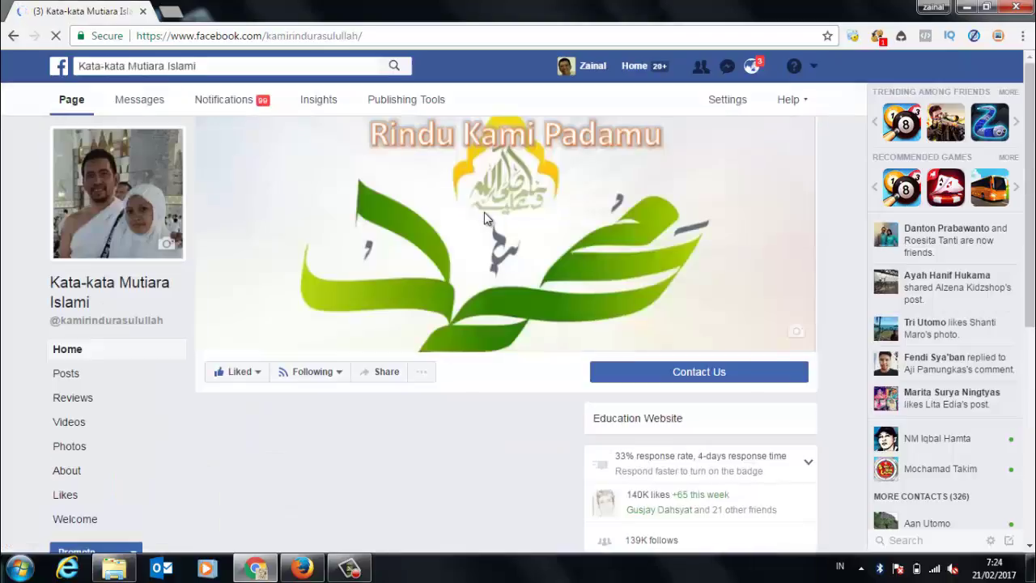
scroll(502, 258, down, 2)
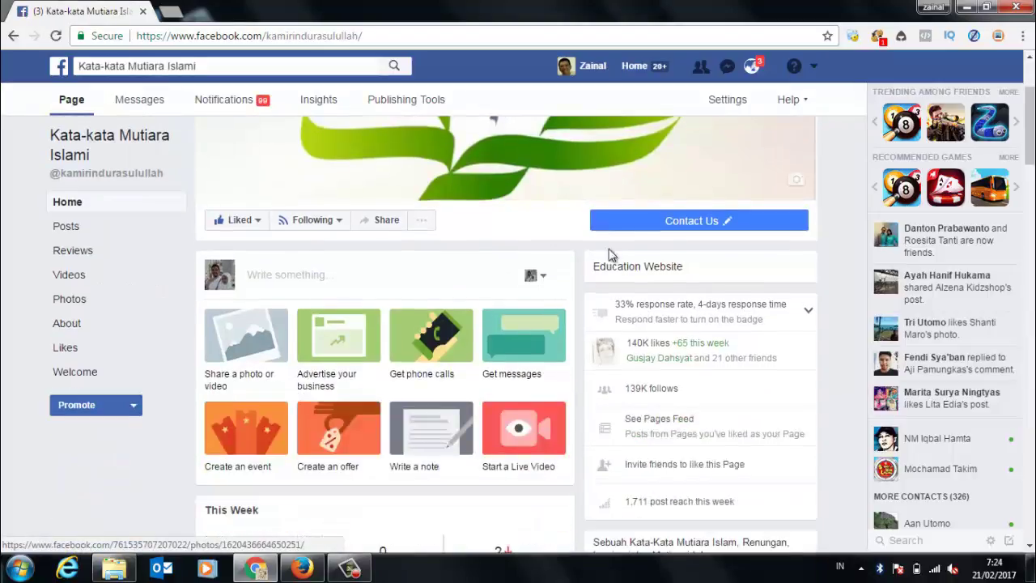
scroll(648, 292, down, 1)
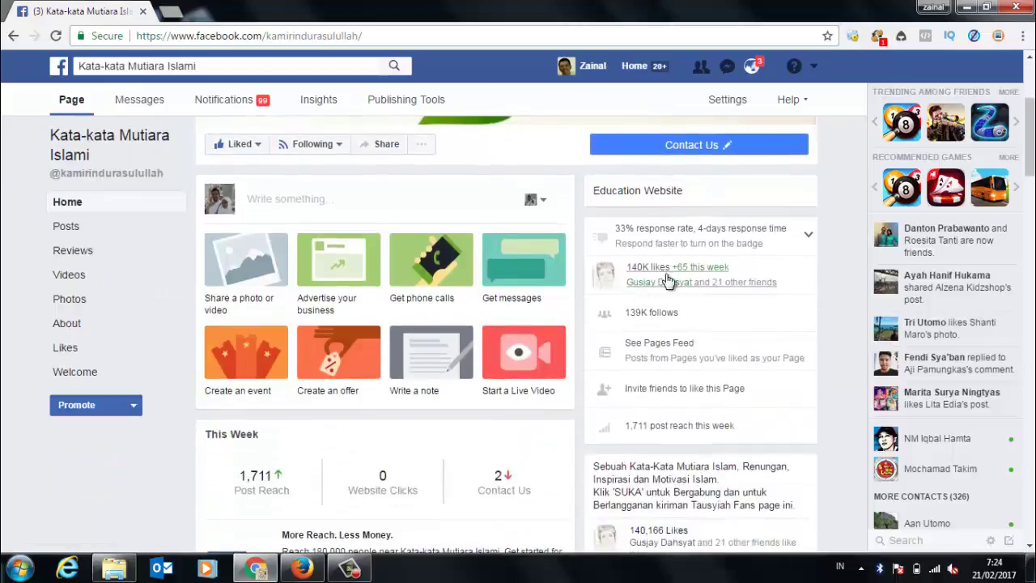
scroll(235, 257, up, 3)
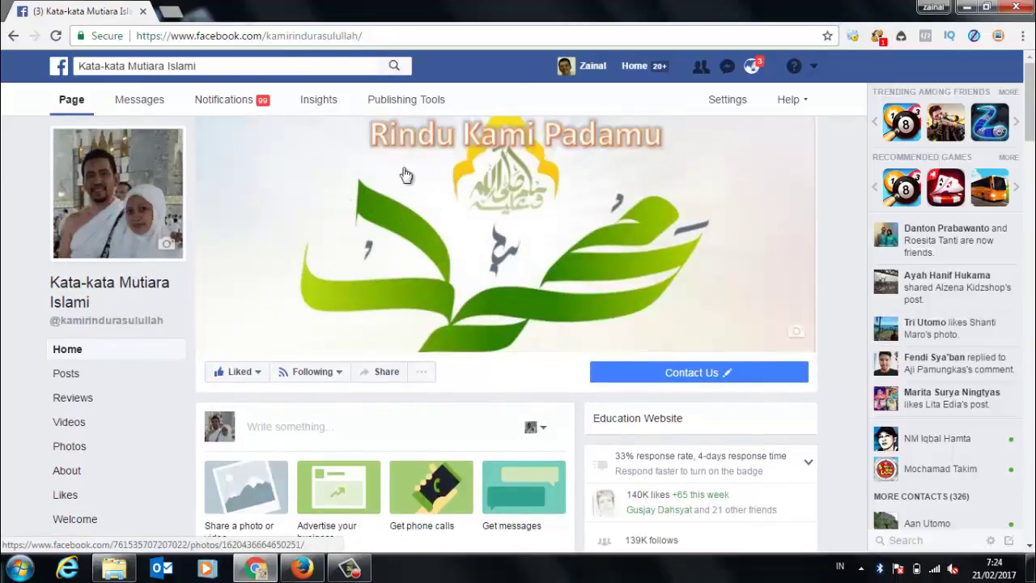
scroll(528, 208, down, 4)
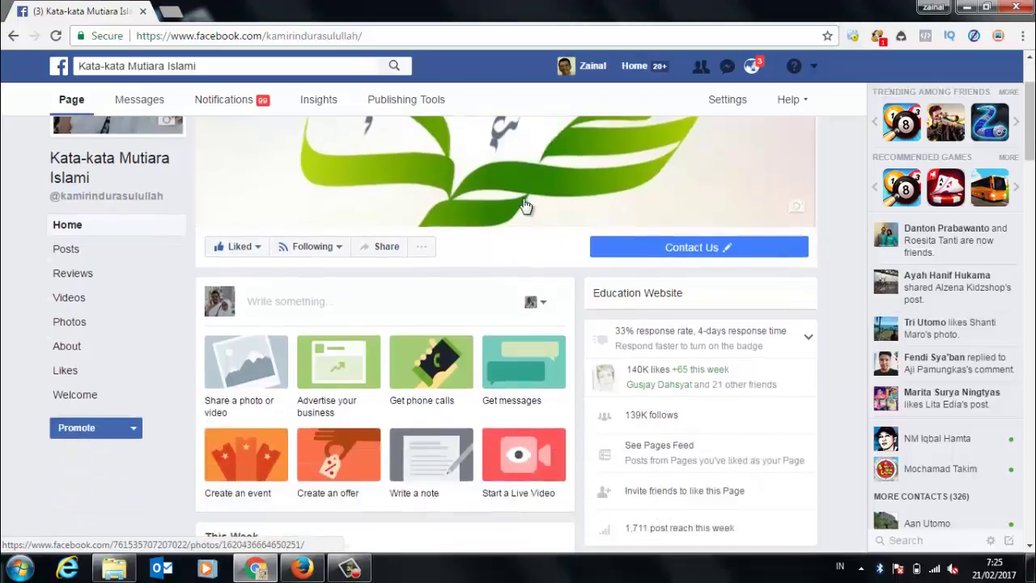
scroll(531, 220, down, 2)
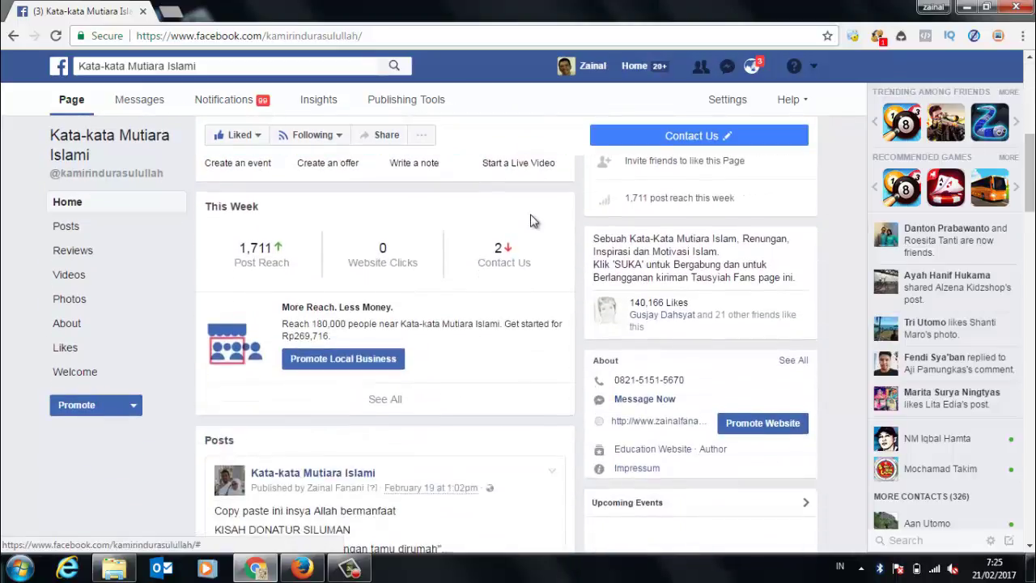
scroll(532, 222, up, 4)
scroll(532, 227, up, 2)
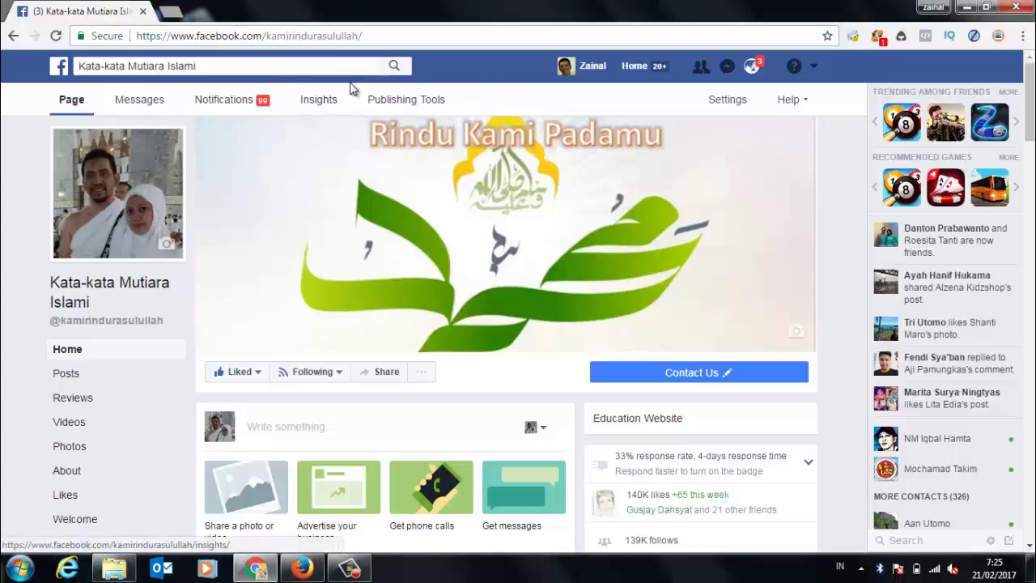
Open the settings of the Kata-kata Mutiara Islami page and review the General options through to Remove Page.
click(734, 107)
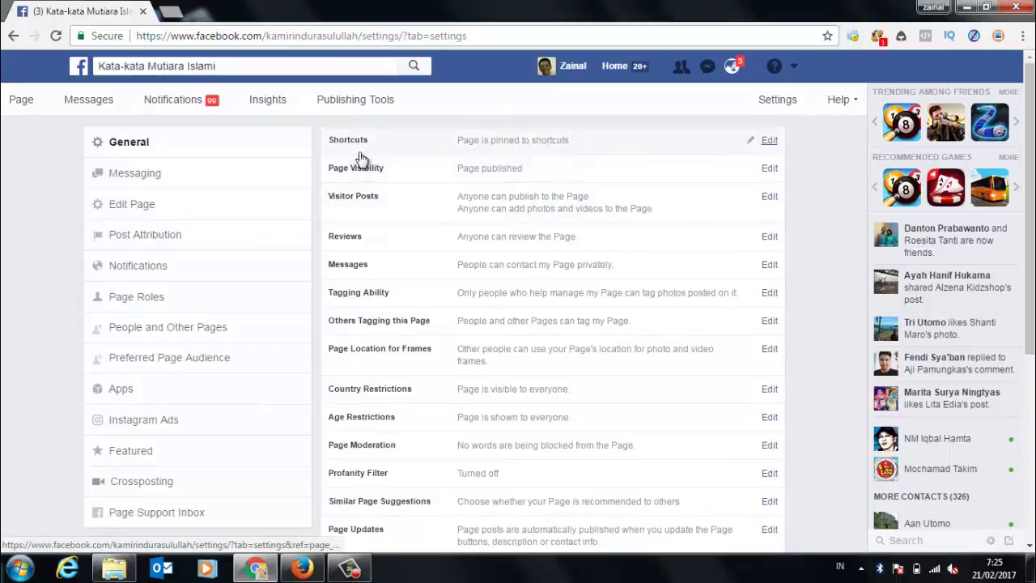
scroll(398, 405, down, 4)
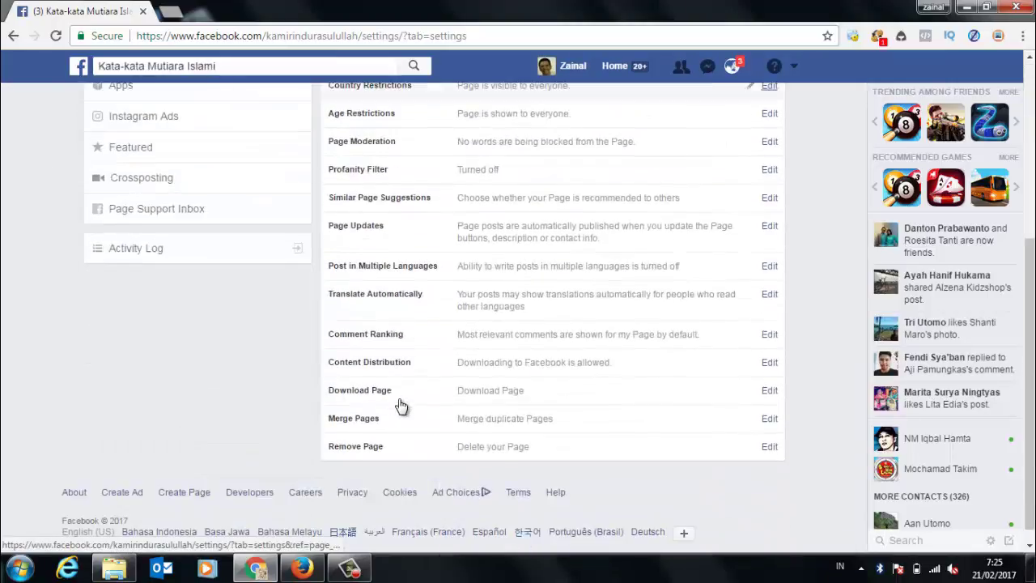
scroll(424, 337, up, 4)
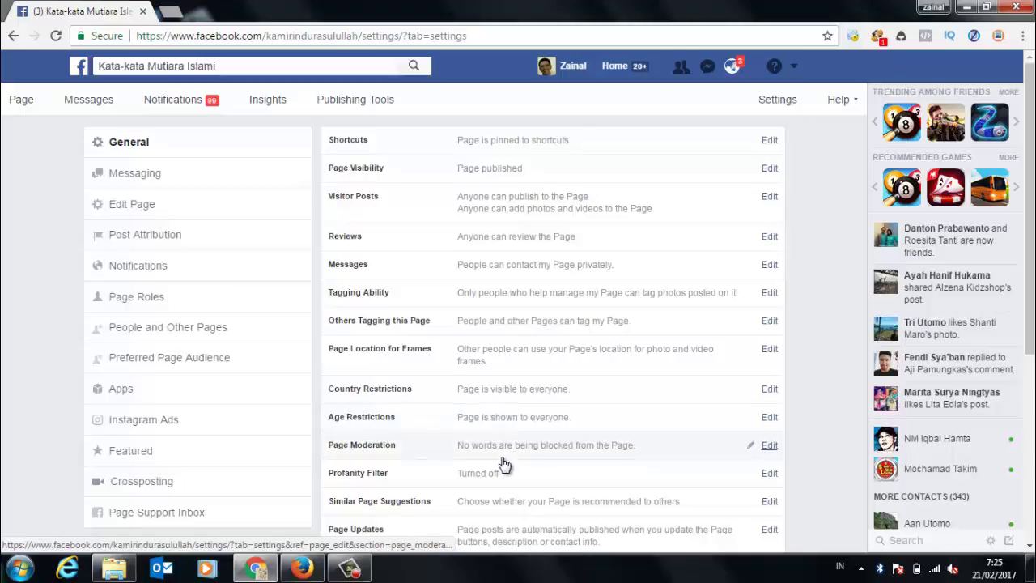
scroll(553, 459, down, 1)
scroll(553, 459, down, 3)
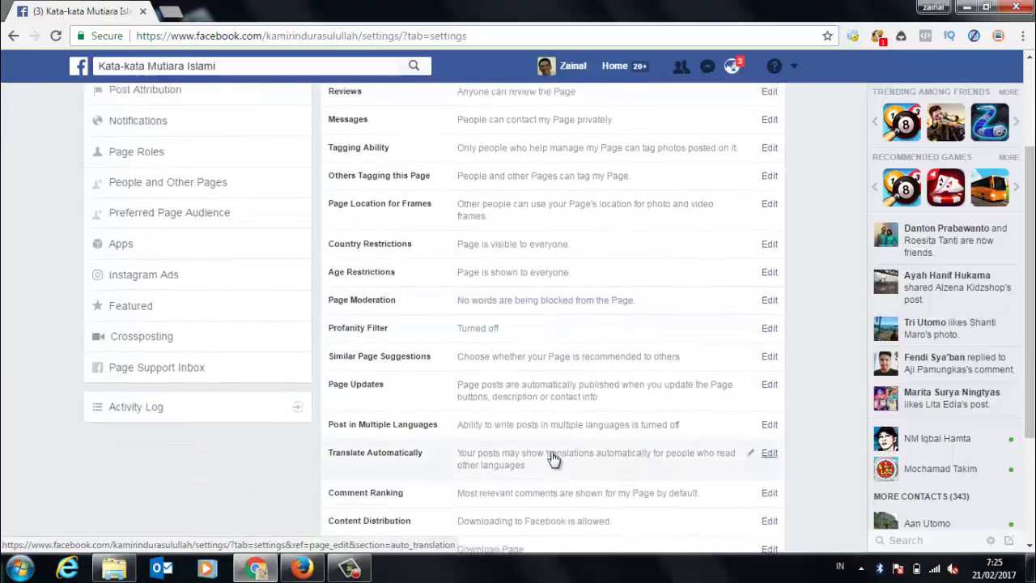
scroll(553, 453, up, 3)
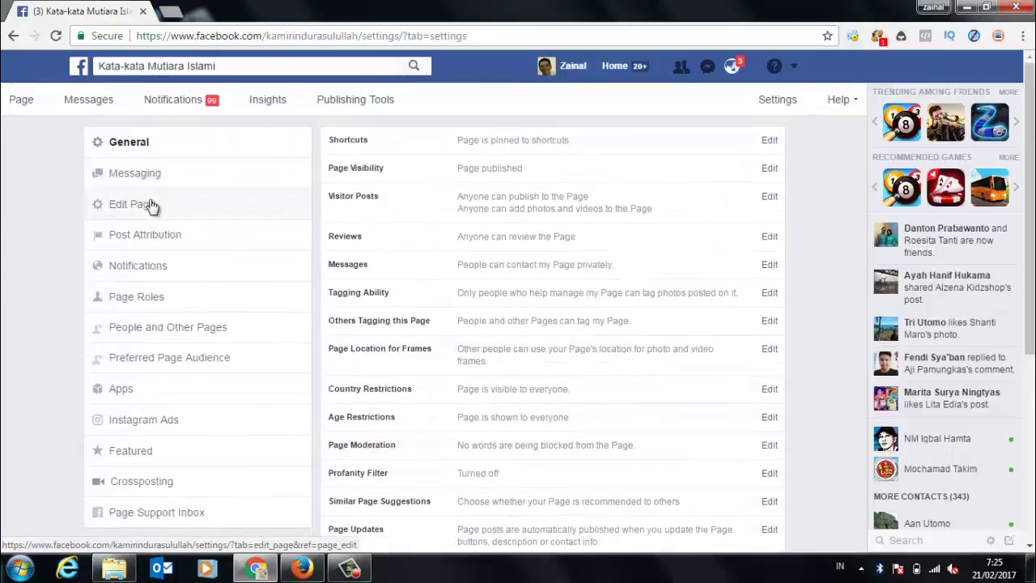
Open the Edit Page settings, review the template and tab list, and close the incoming chat window.
click(149, 204)
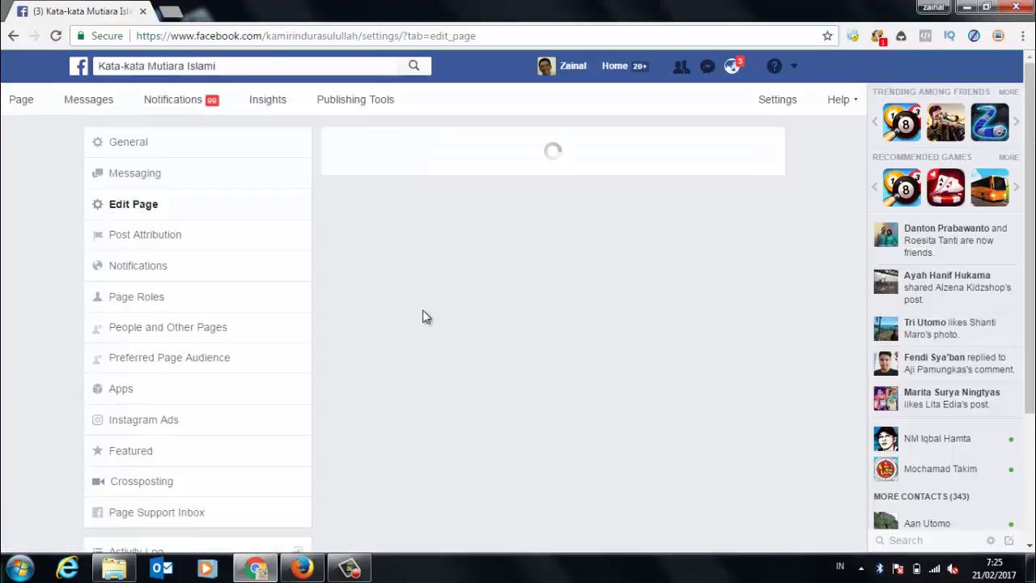
scroll(579, 273, down, 5)
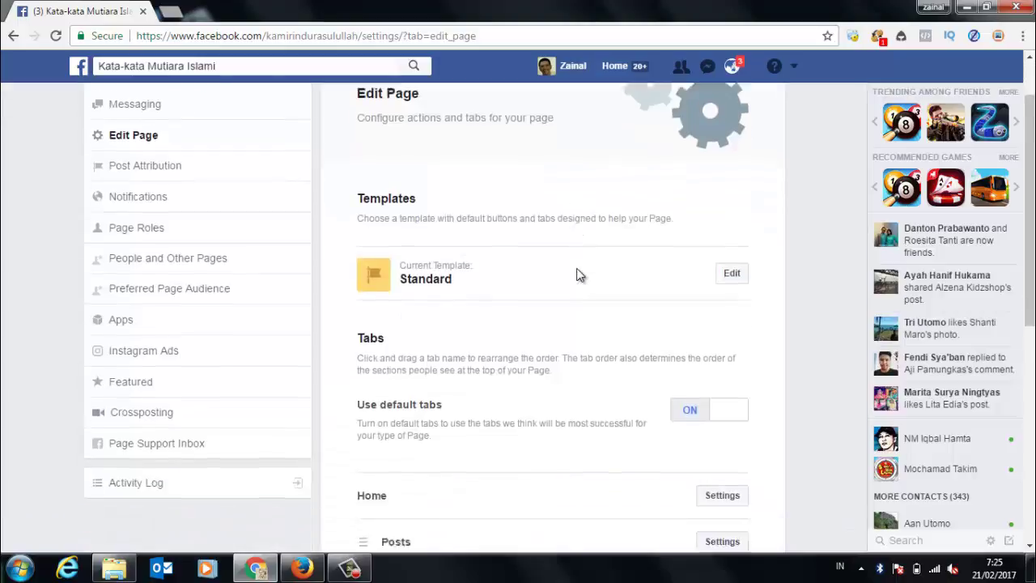
scroll(597, 284, down, 2)
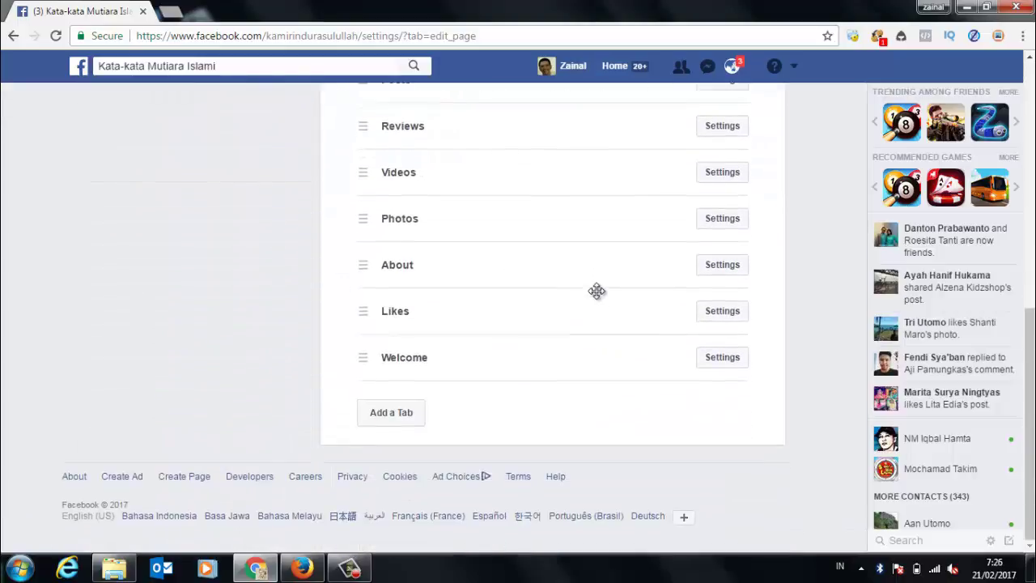
scroll(597, 291, up, 4)
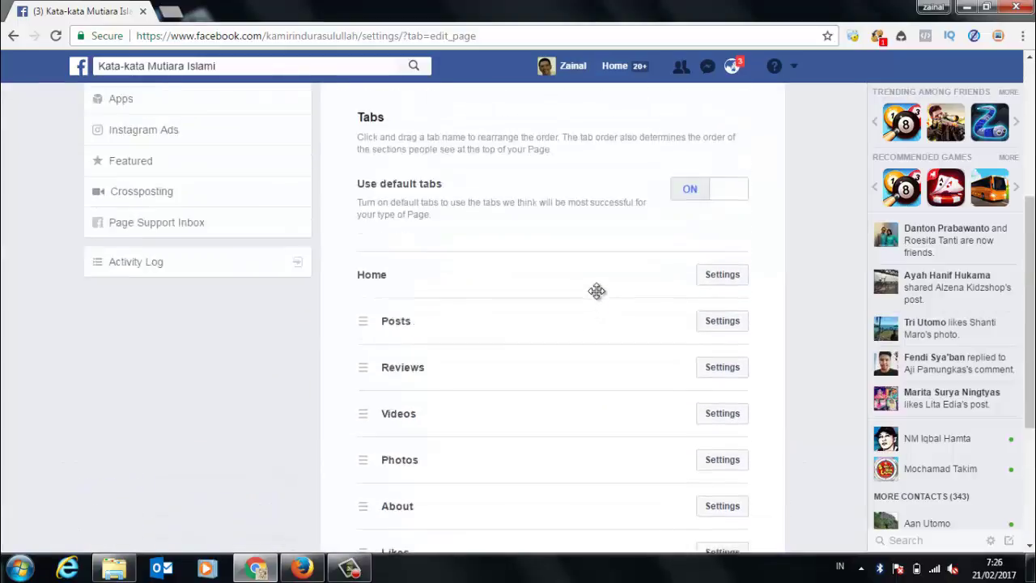
scroll(597, 297, up, 2)
scroll(597, 292, down, 4)
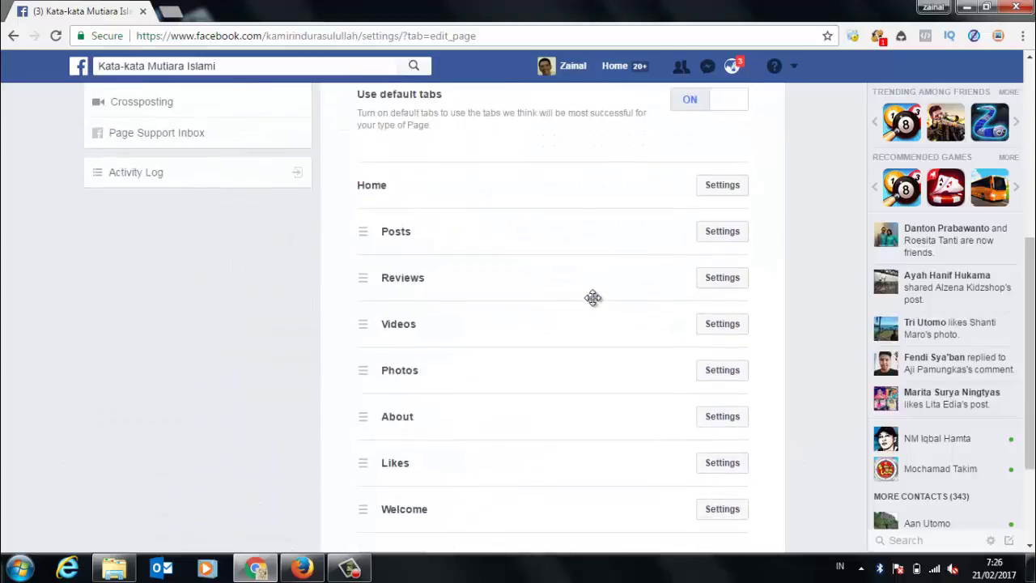
scroll(586, 255, down, 2)
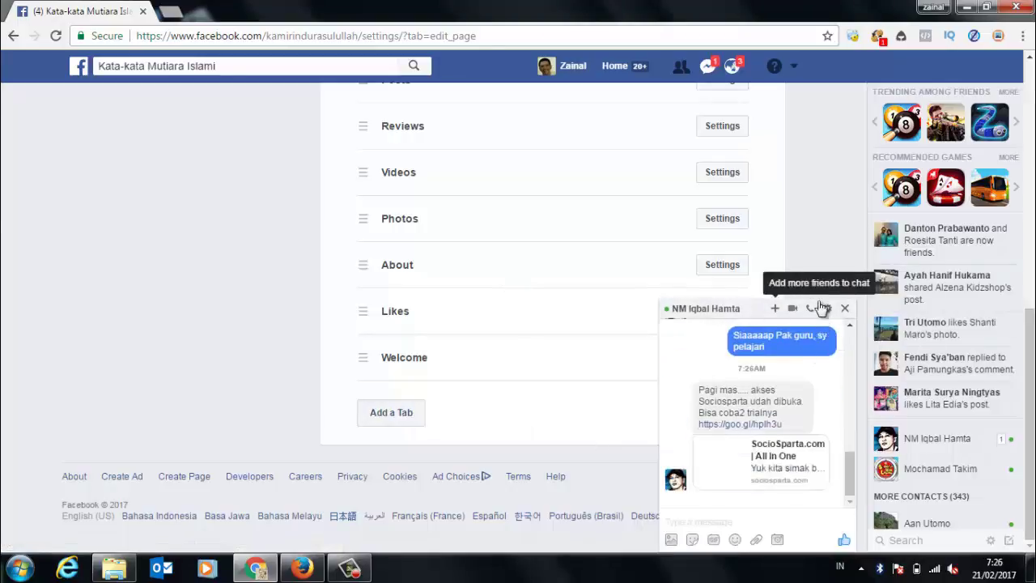
click(846, 310)
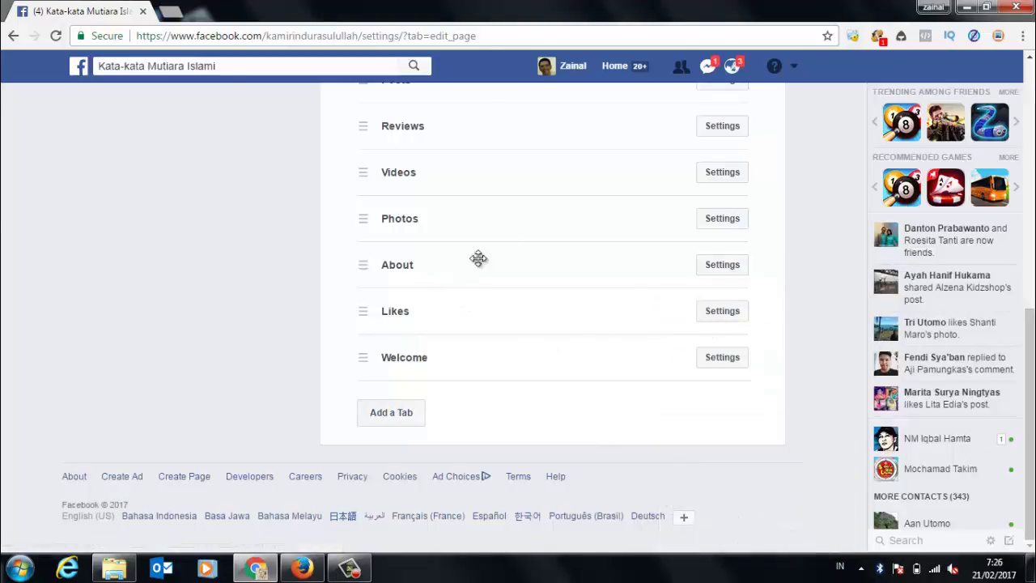
Open the About tab's settings in the page's tab list and view its share URL.
click(739, 265)
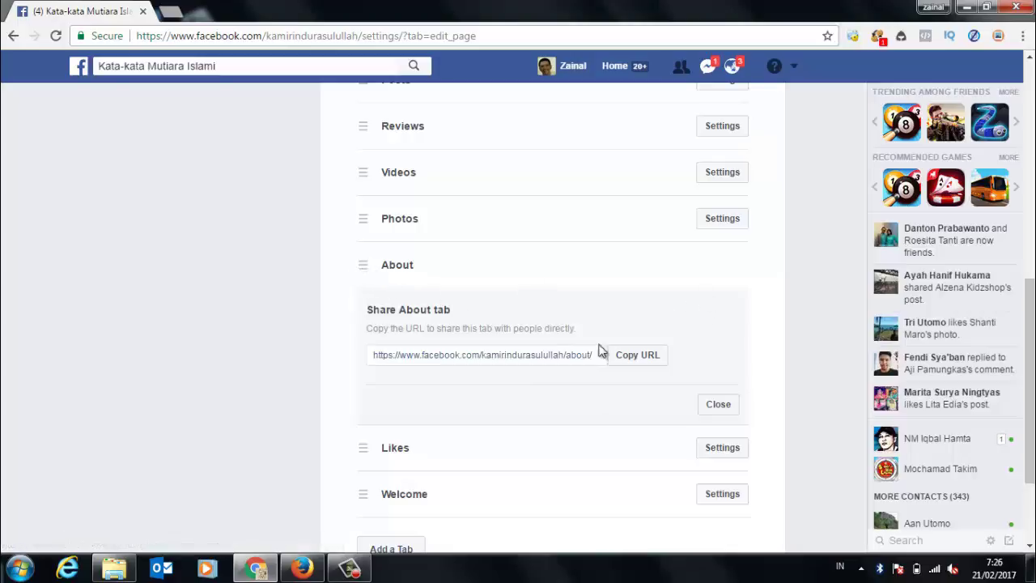
scroll(732, 391, up, 4)
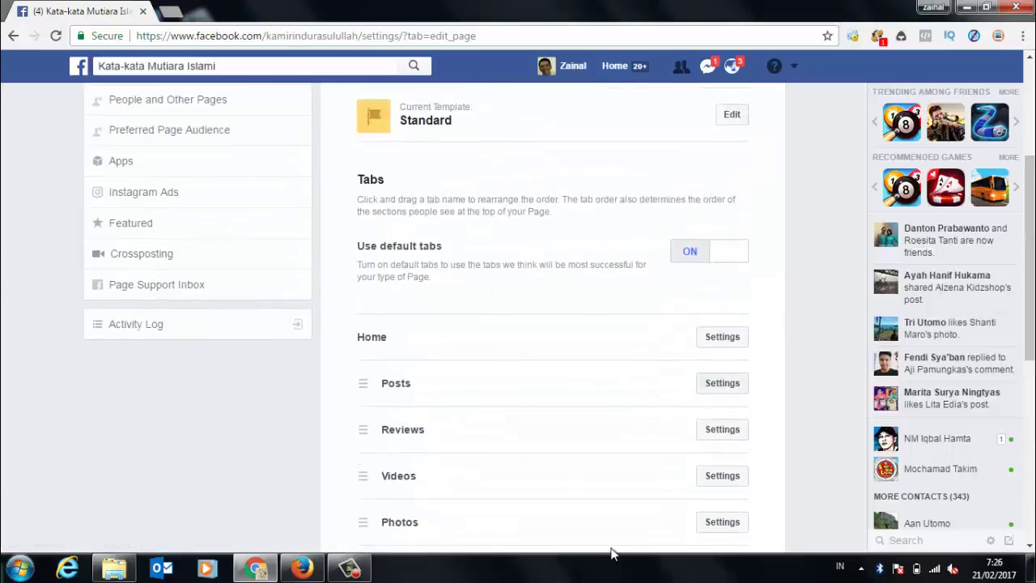
scroll(296, 377, up, 3)
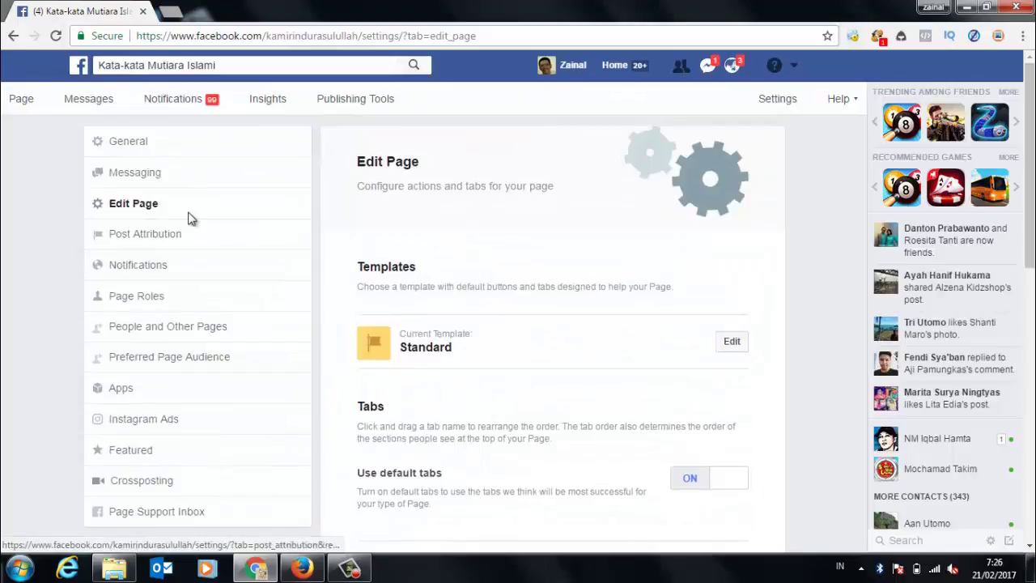
Open the Page Roles settings and review the new role assignment, Agencies, and existing Admin and Editor sections.
click(150, 298)
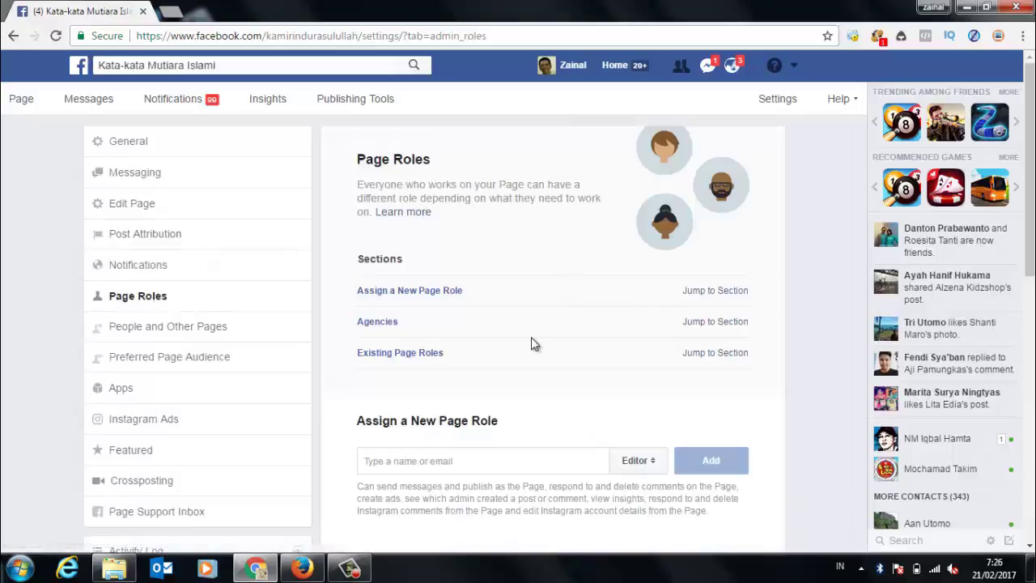
scroll(531, 339, down, 3)
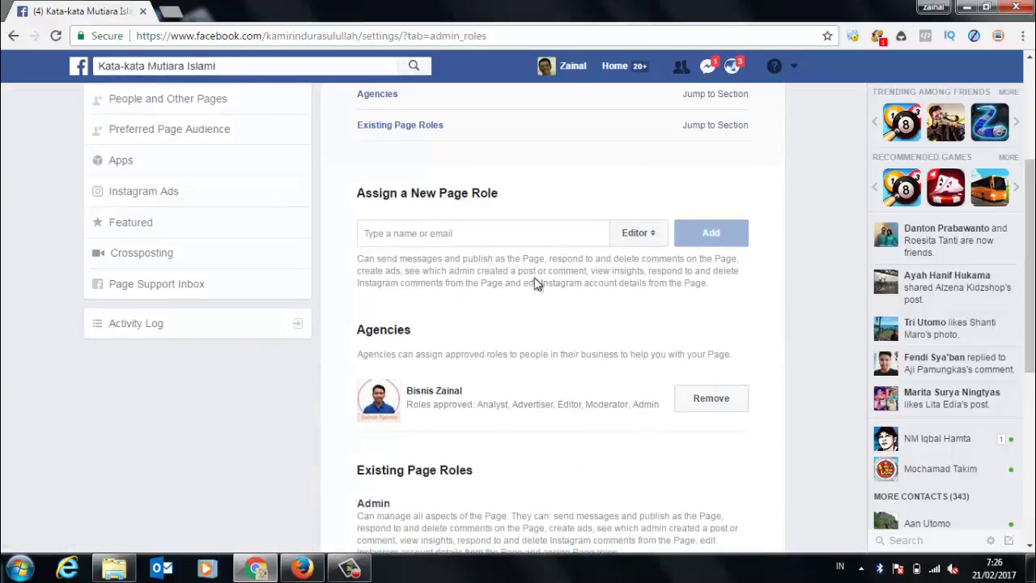
scroll(535, 283, down, 4)
scroll(534, 283, up, 2)
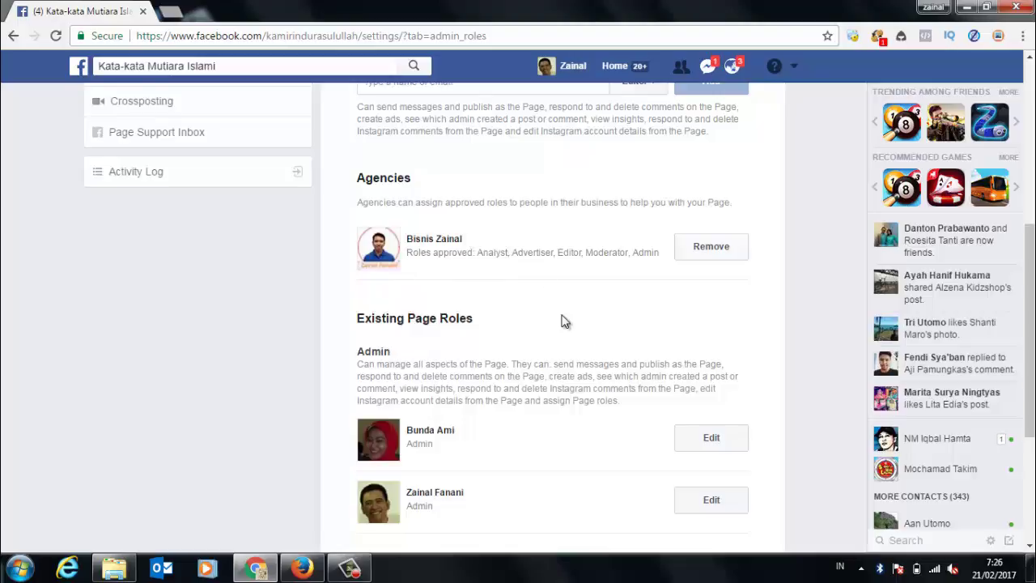
scroll(562, 321, down, 2)
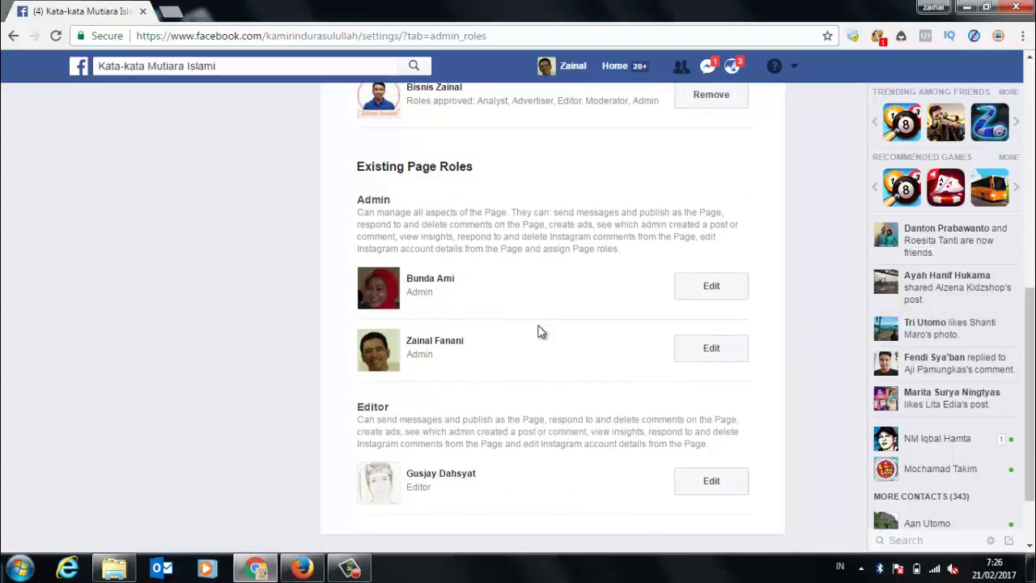
scroll(539, 331, down, 1)
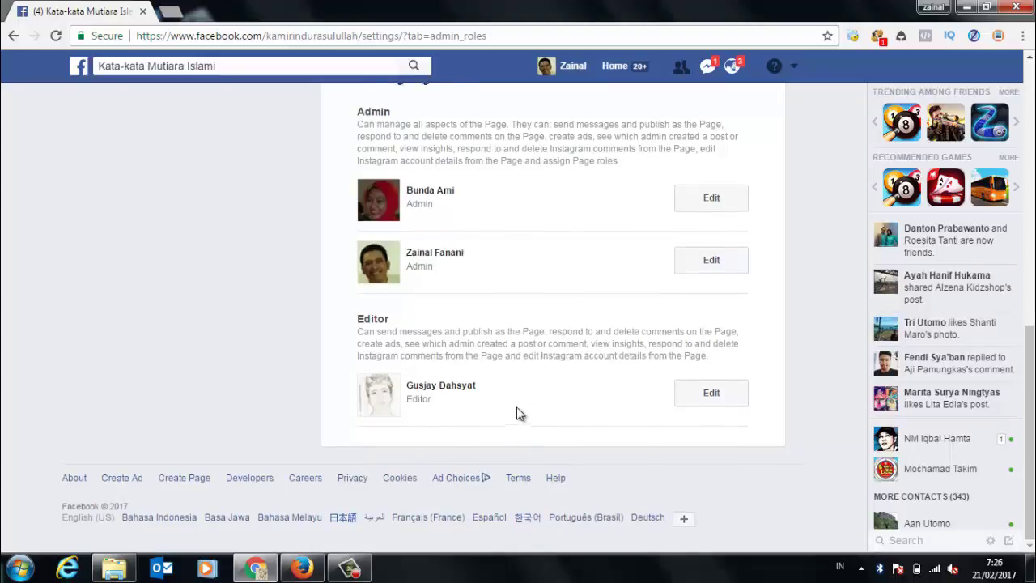
scroll(520, 415, up, 2)
scroll(516, 415, down, 2)
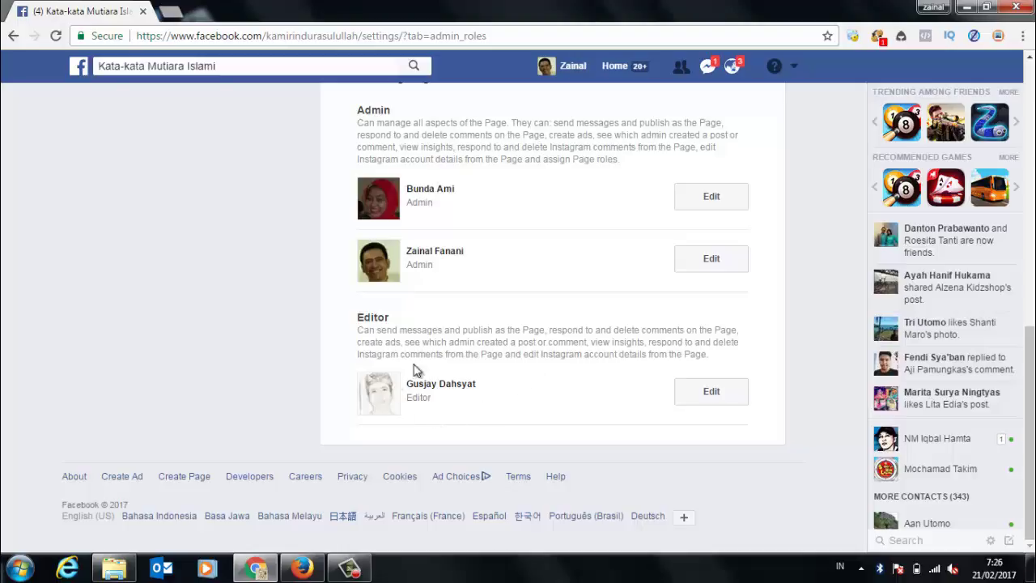
scroll(591, 393, up, 10)
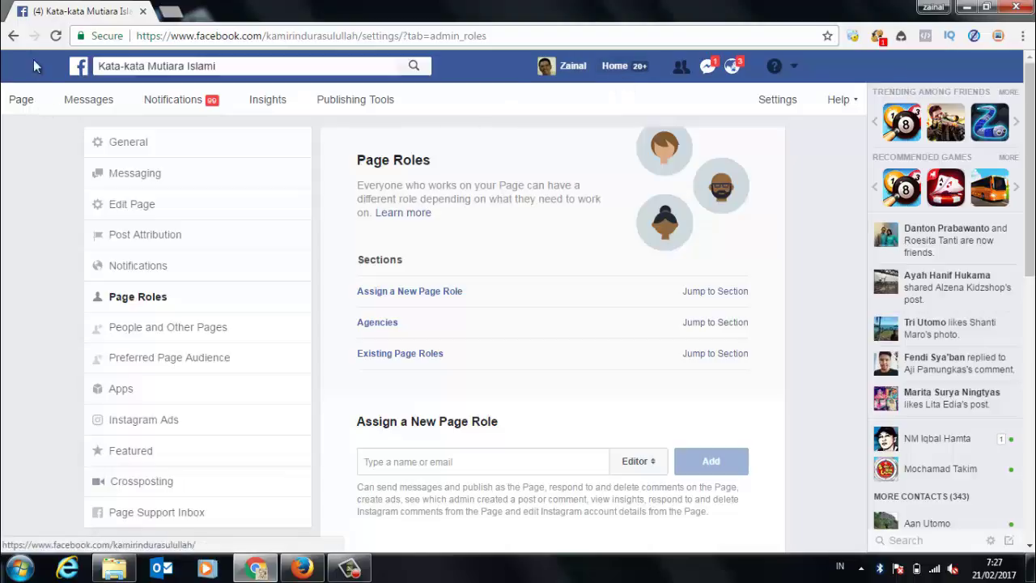
Open the page's Insights overview and review the seven-day Page Summary and the five most recent posts.
click(13, 36)
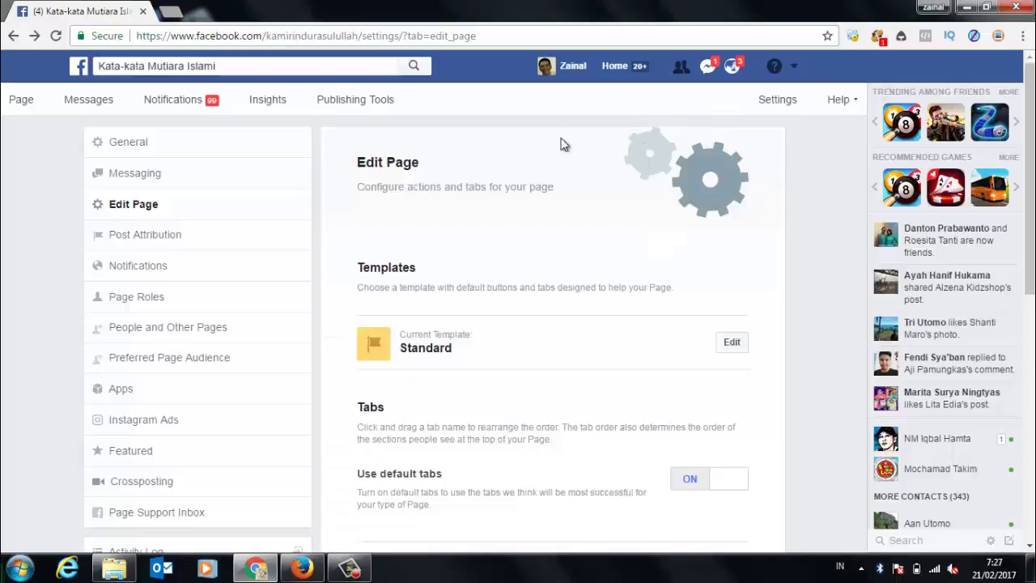
click(276, 102)
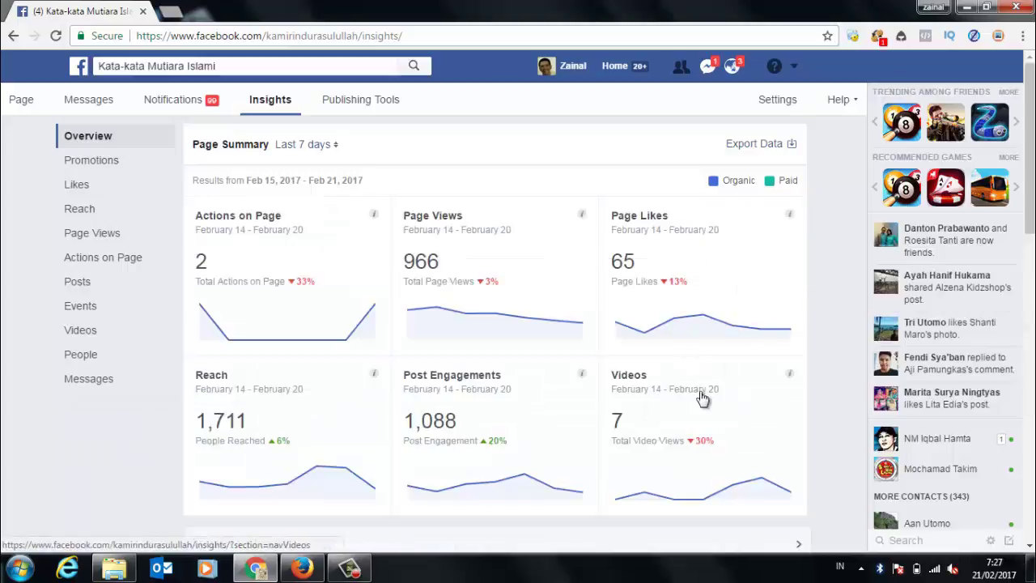
scroll(703, 399, down, 3)
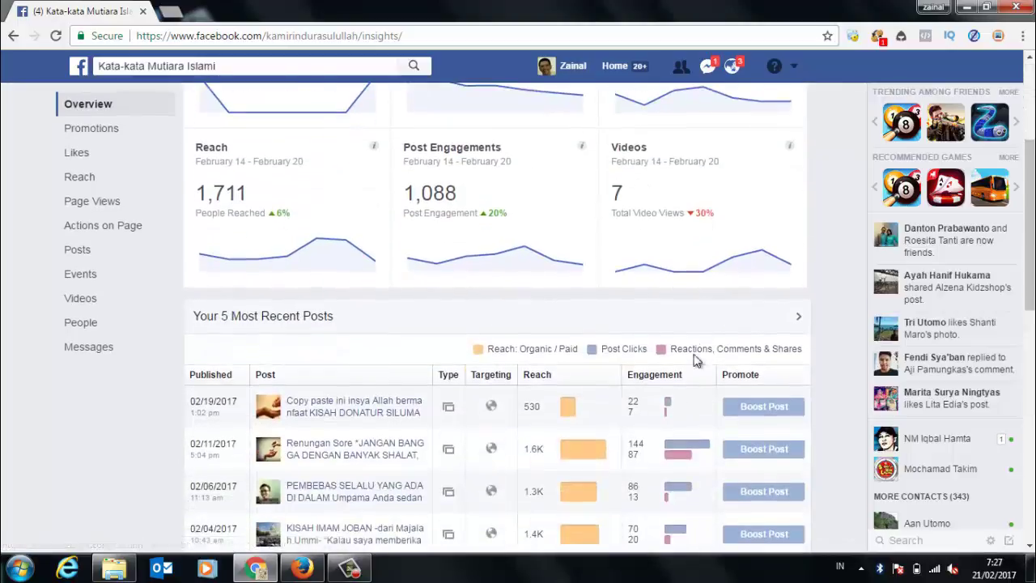
scroll(701, 341, down, 2)
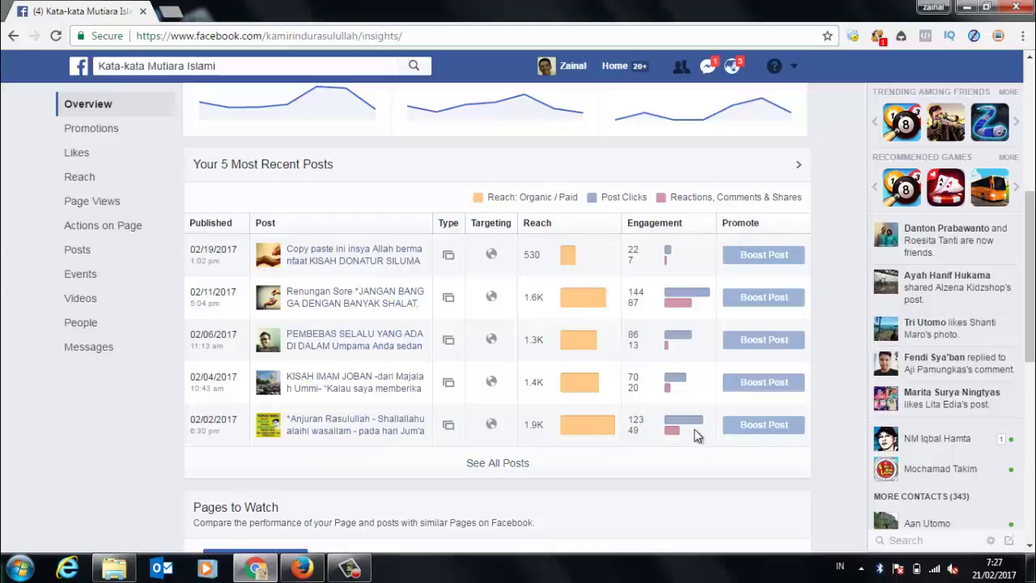
View the reach and engagement details of the 02/02/2017 "Anjuran Rasulullah" post, then close them.
click(361, 432)
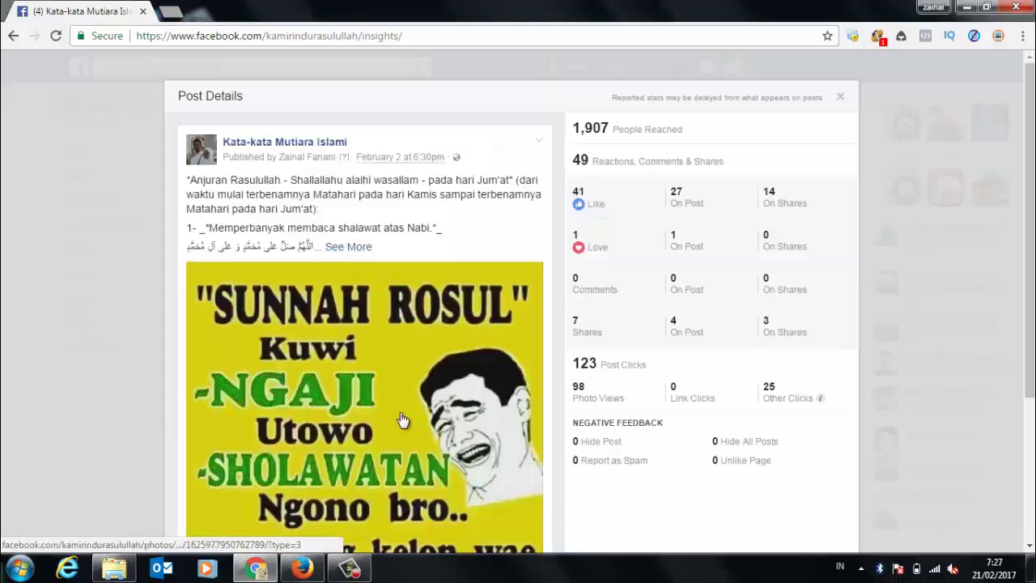
scroll(405, 423, down, 3)
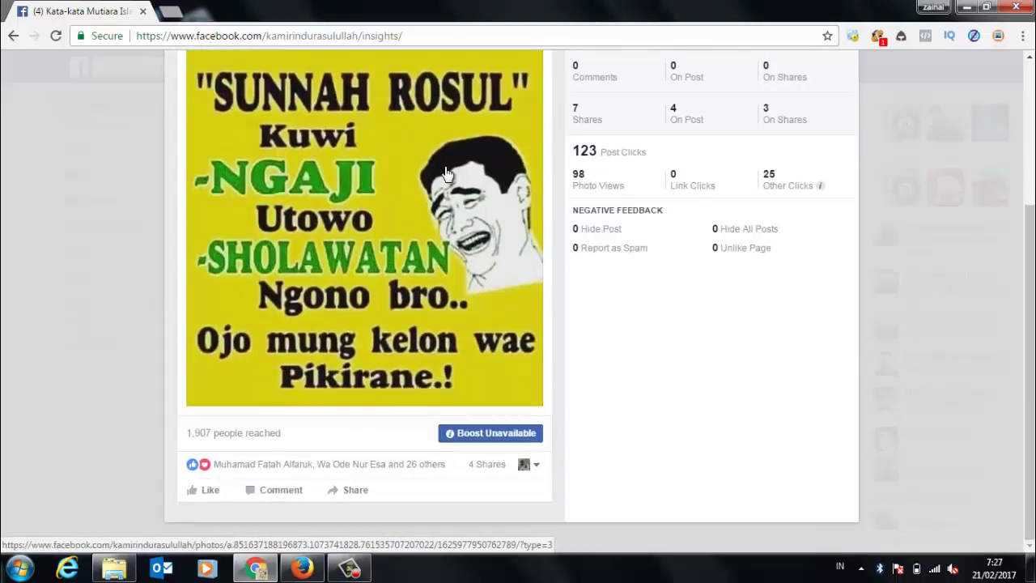
scroll(593, 368, up, 3)
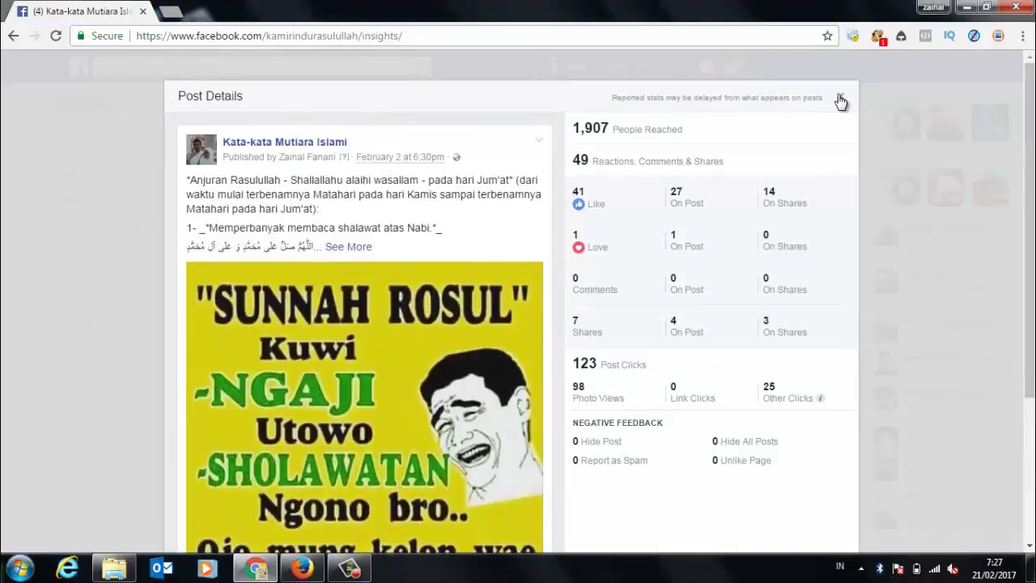
click(841, 98)
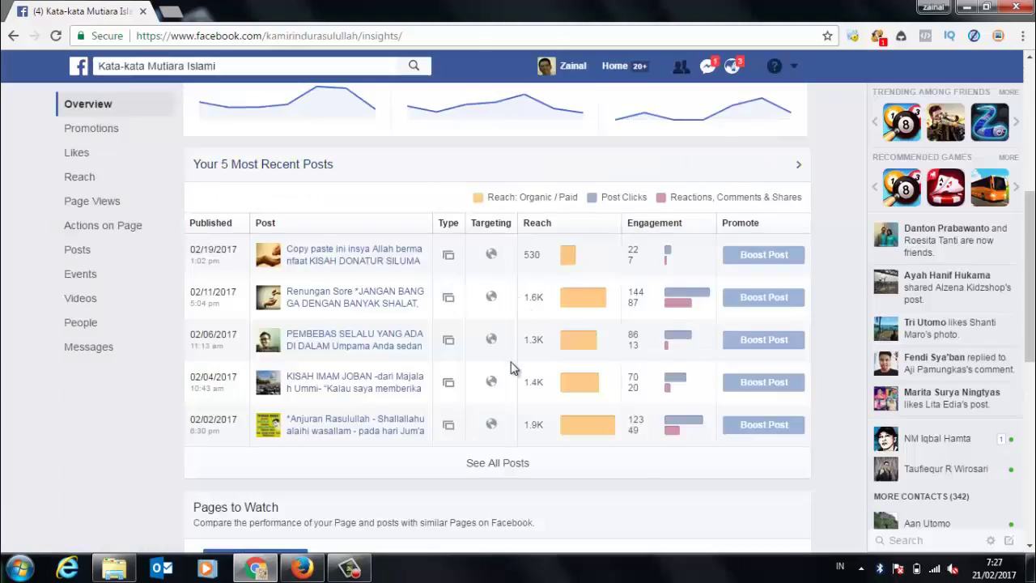
Show all posts in Insights and examine the fans' online times and the All Posts Published list.
scroll(511, 368, down, 1)
click(516, 390)
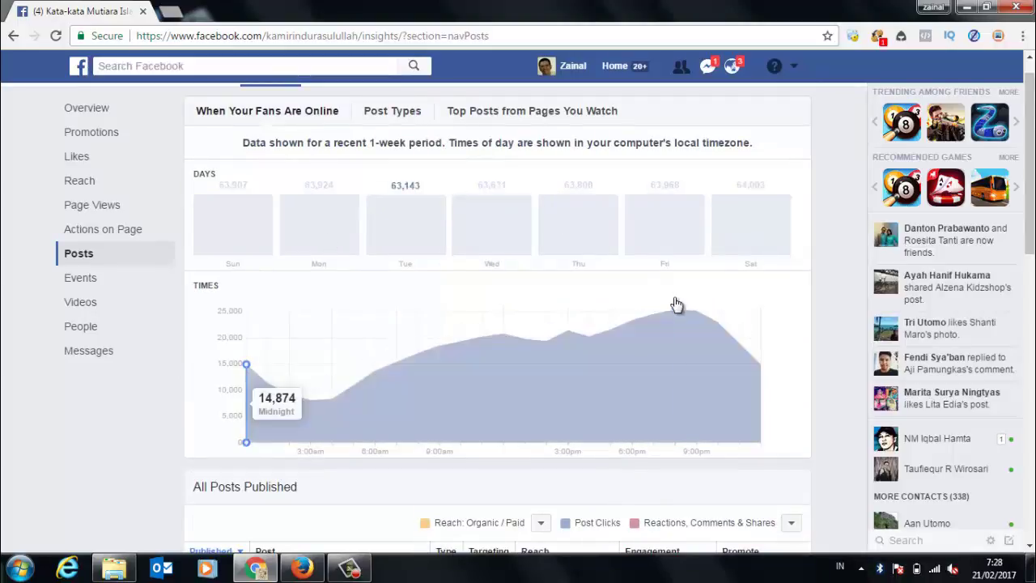
scroll(677, 304, down, 2)
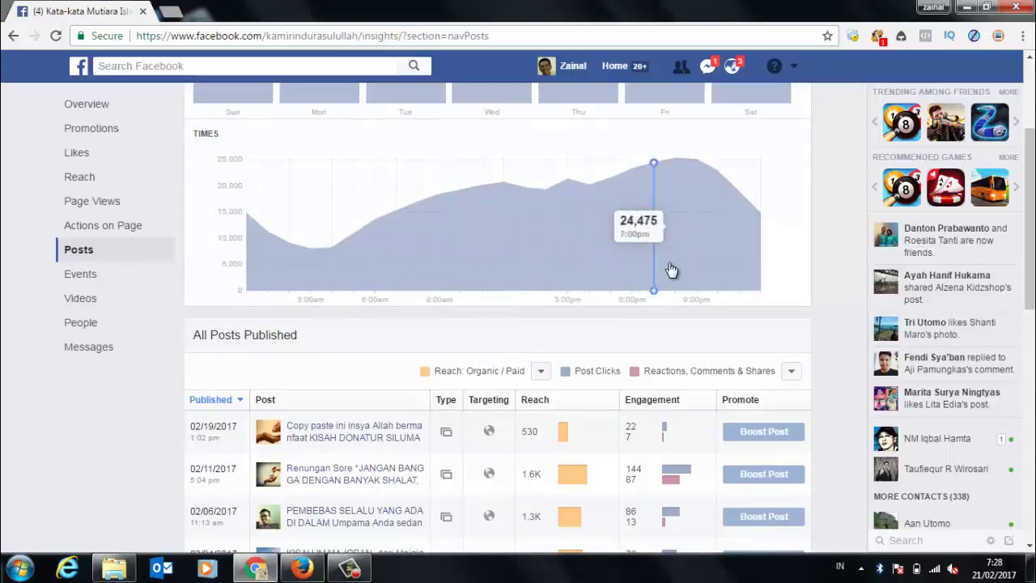
scroll(671, 270, down, 7)
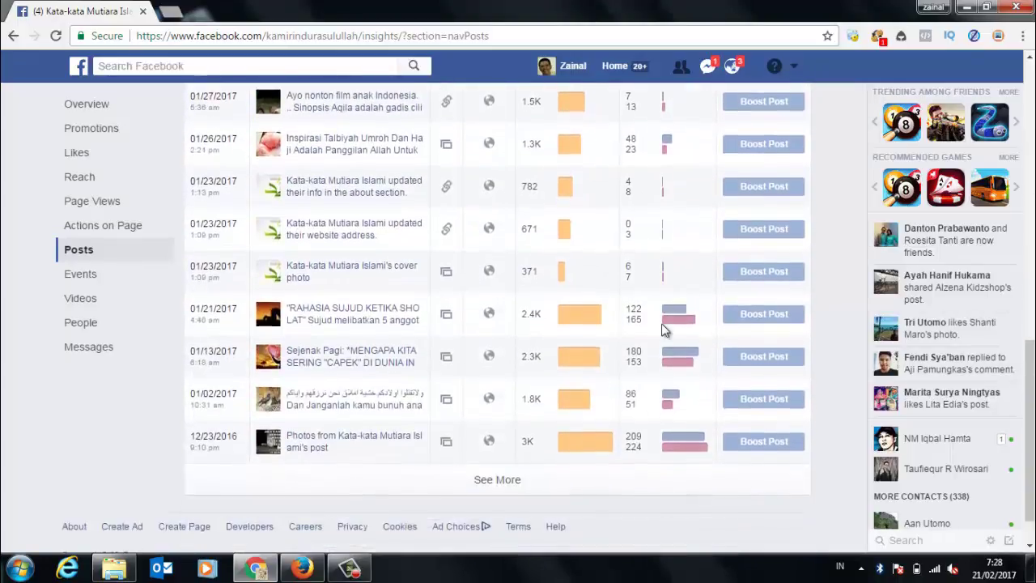
scroll(661, 329, down, 2)
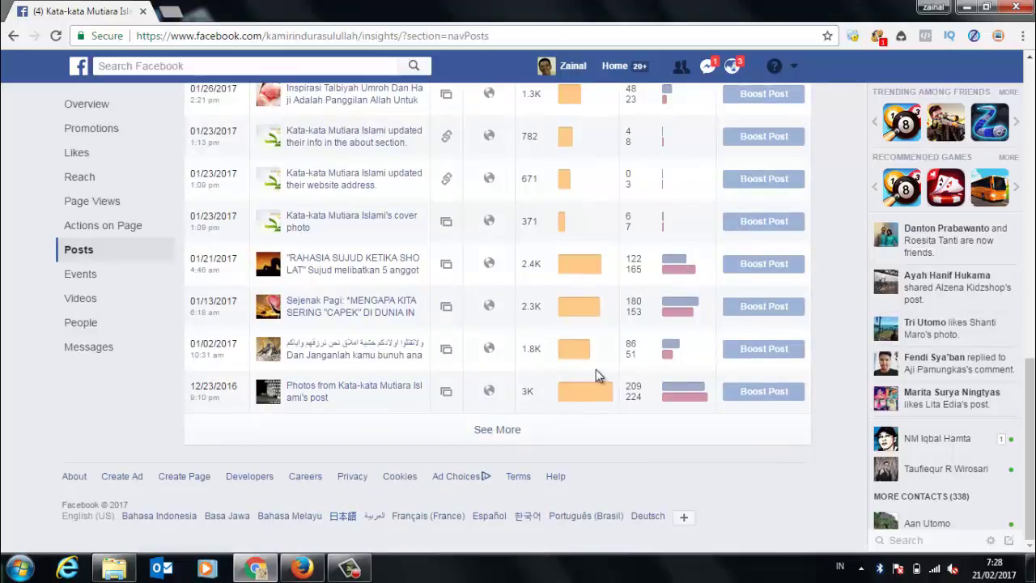
scroll(596, 369, up, 1)
scroll(682, 359, down, 1)
scroll(636, 439, up, 6)
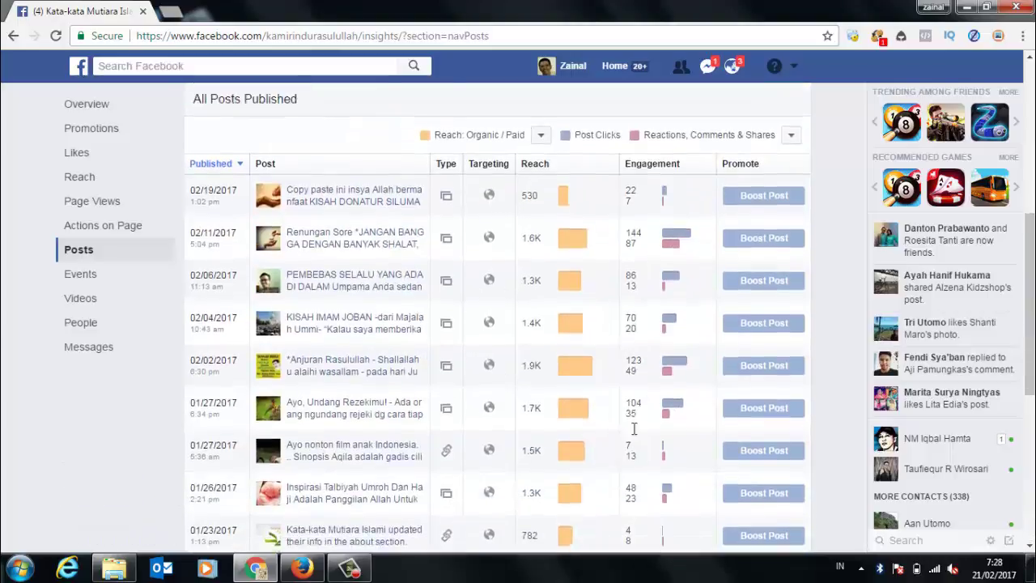
Sort the published posts by highest reach and check the first post's organic and paid reach.
click(538, 297)
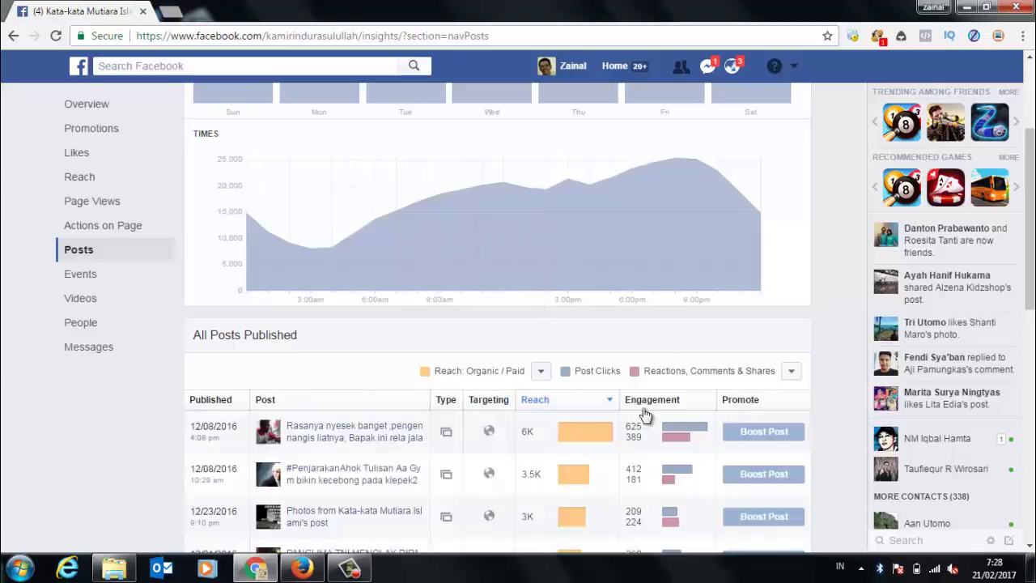
scroll(646, 413, down, 1)
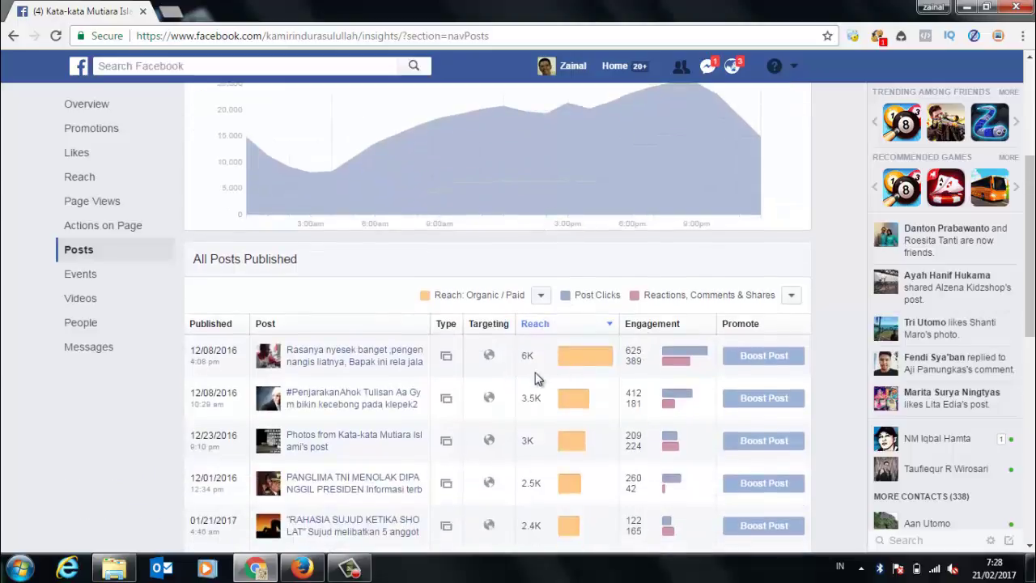
mouse_move(570, 371)
mouse_move(605, 358)
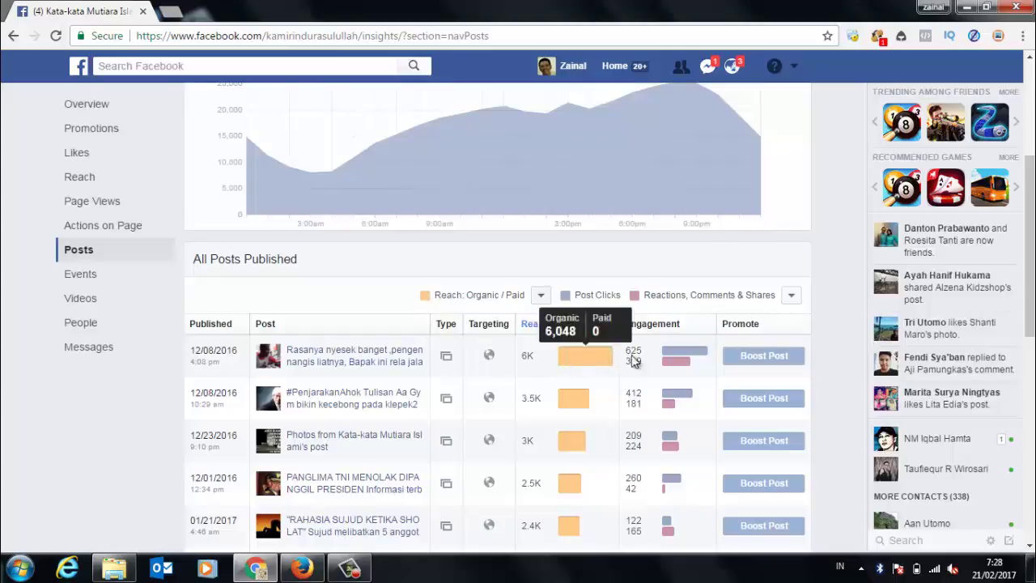
scroll(613, 389, down, 1)
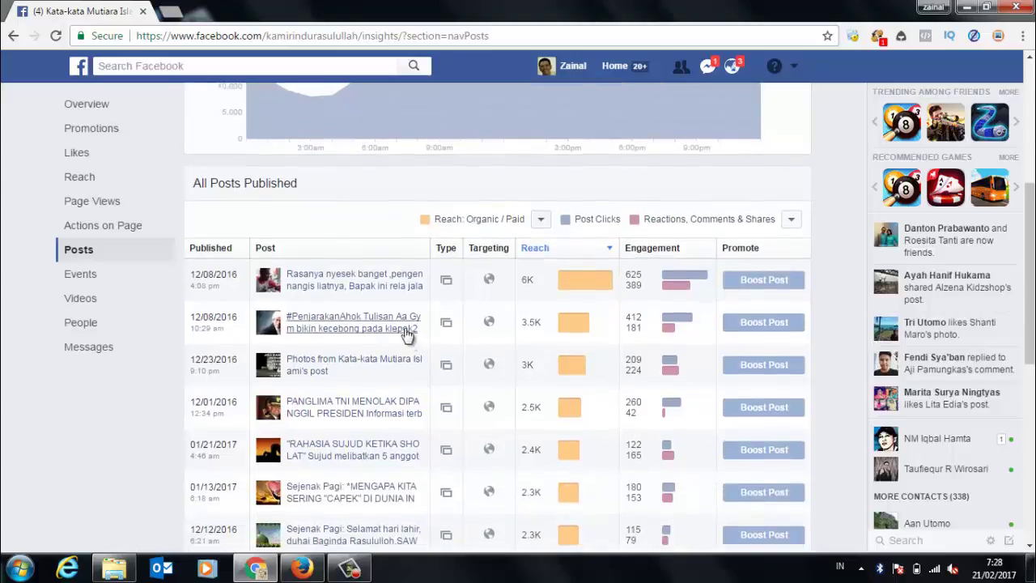
Open the details of the "Rasanya nyesek banget" post, read its full text and statistics, and return to the posts list.
click(391, 284)
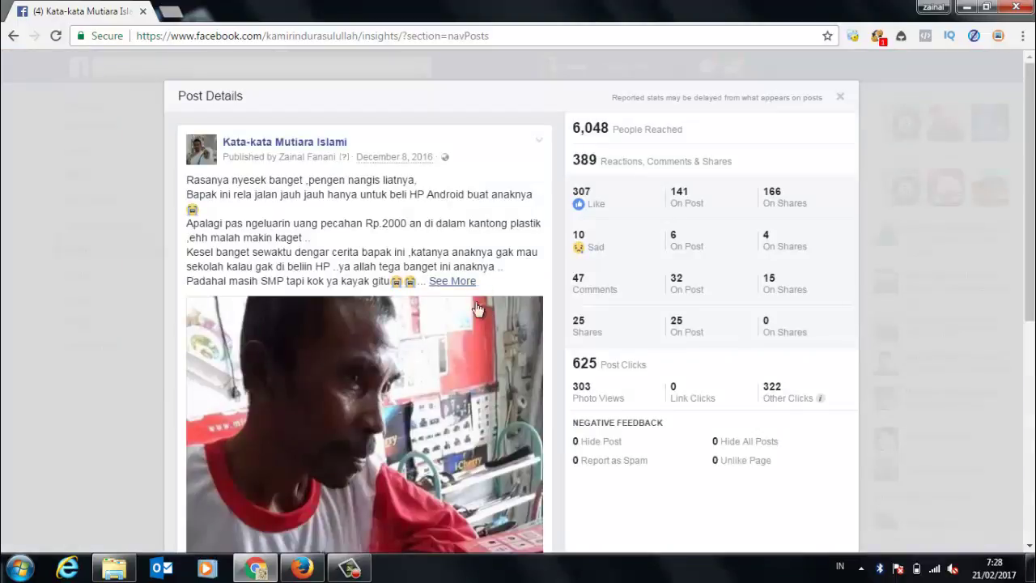
scroll(477, 336, down, 1)
scroll(478, 338, down, 5)
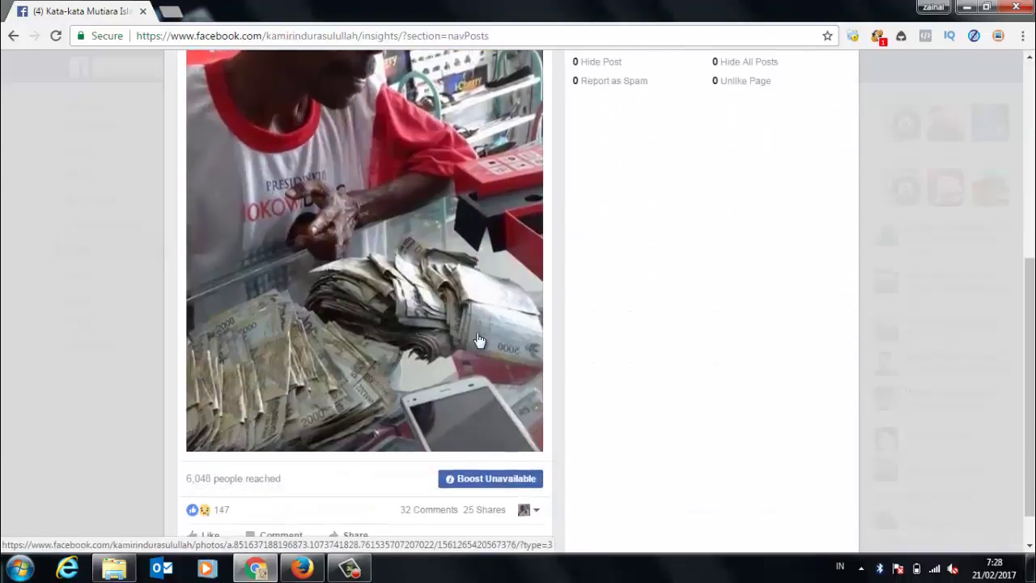
scroll(479, 340, up, 6)
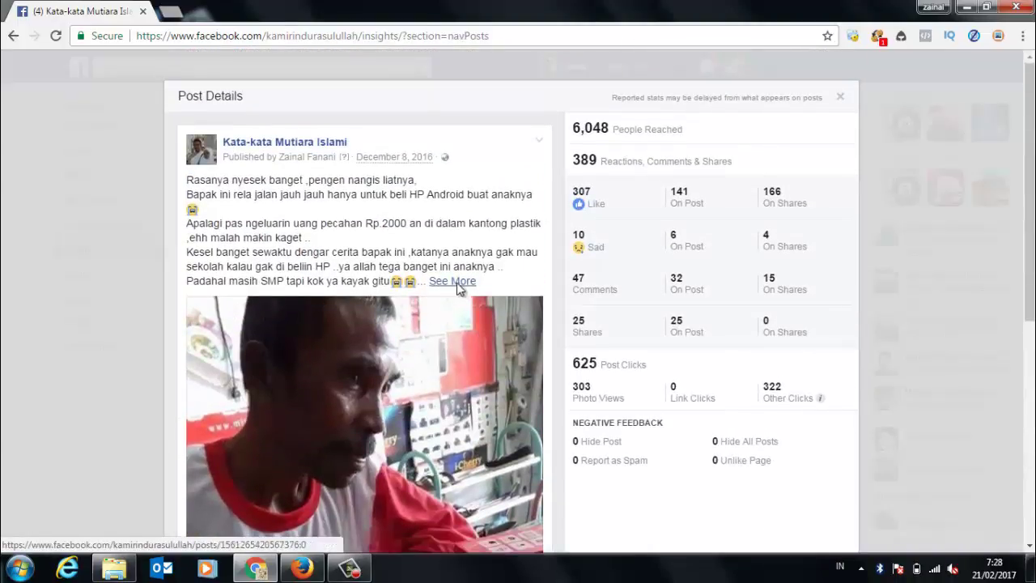
click(455, 283)
scroll(422, 413, down, 5)
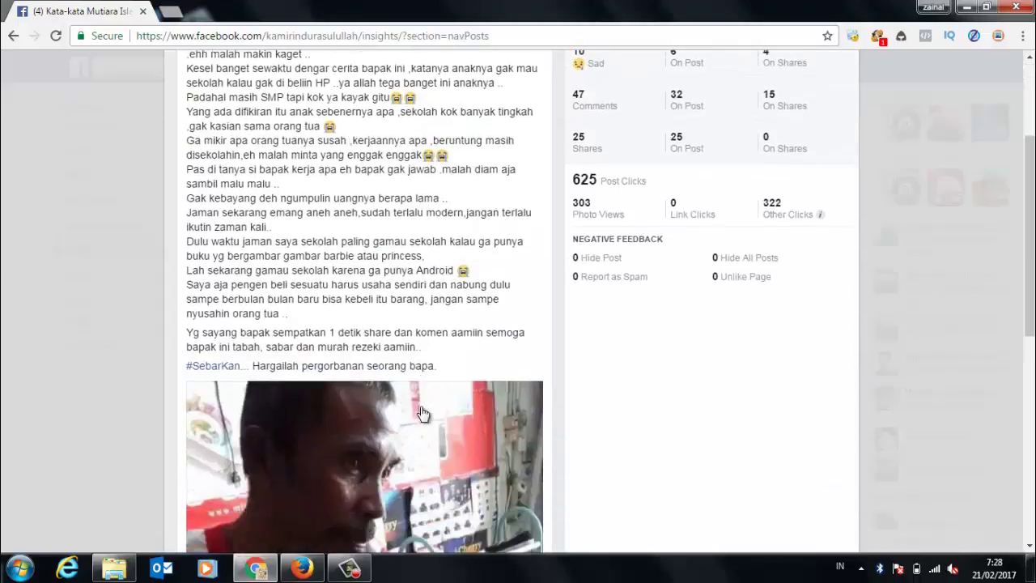
scroll(422, 412, up, 1)
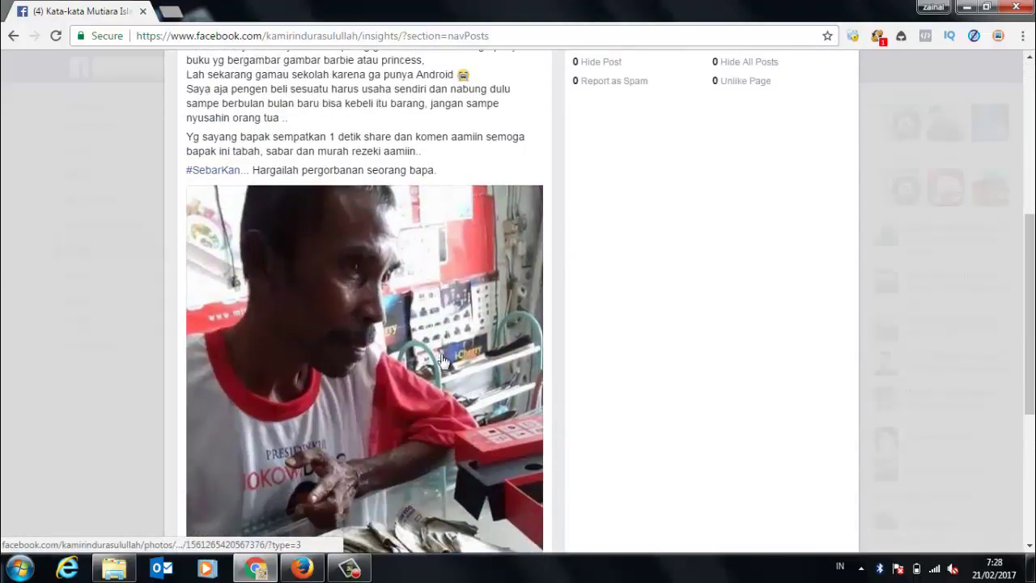
scroll(450, 363, down, 3)
scroll(474, 470, up, 10)
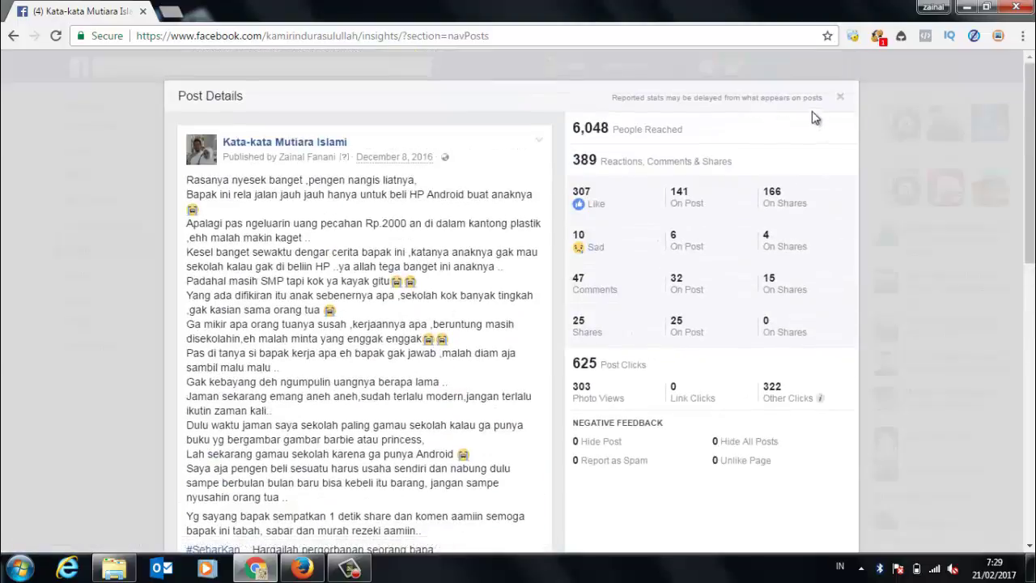
click(842, 99)
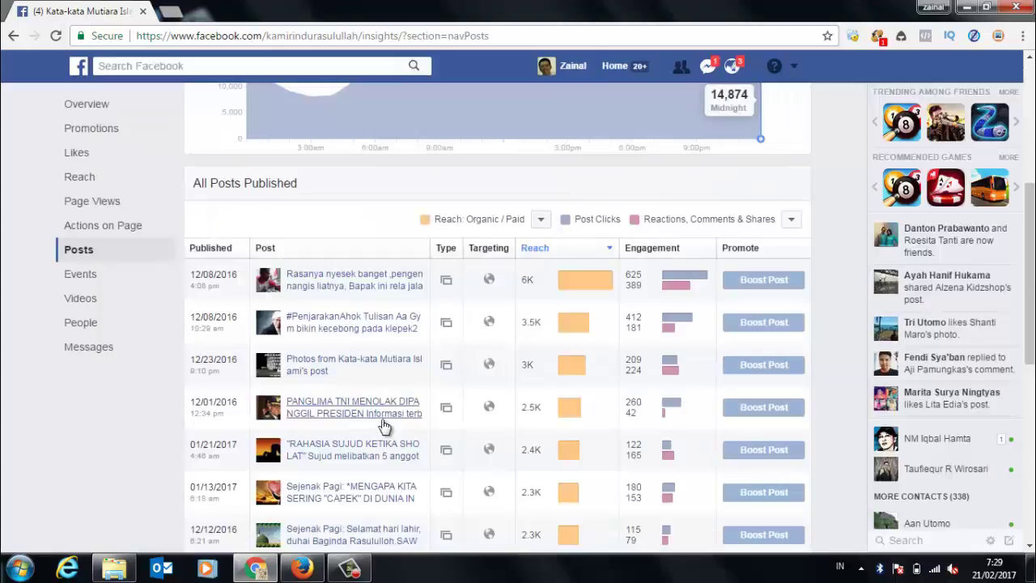
scroll(384, 427, down, 1)
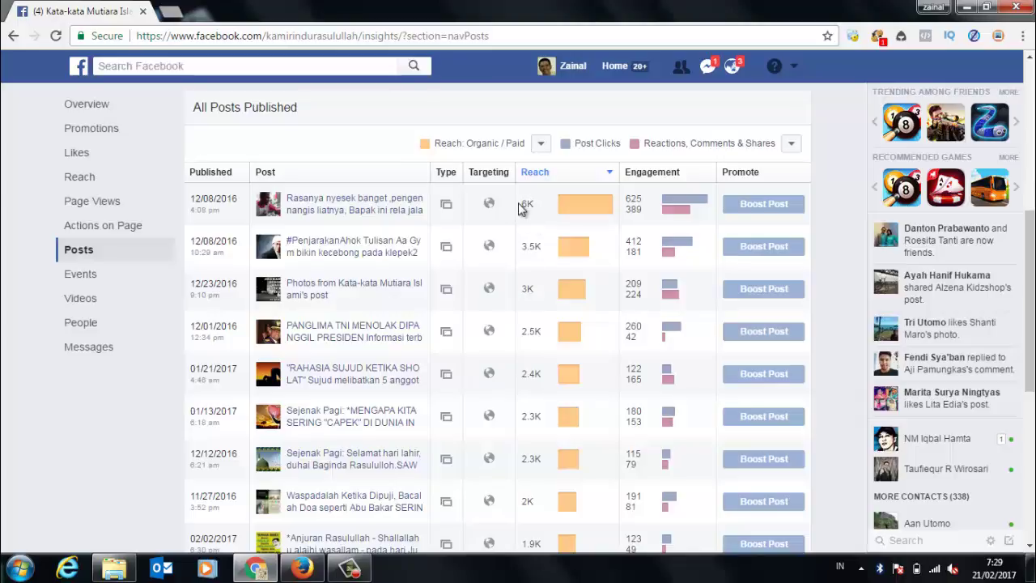
Look through the reach, engagement and boost options of the posts listed under All Posts Published.
mouse_move(600, 219)
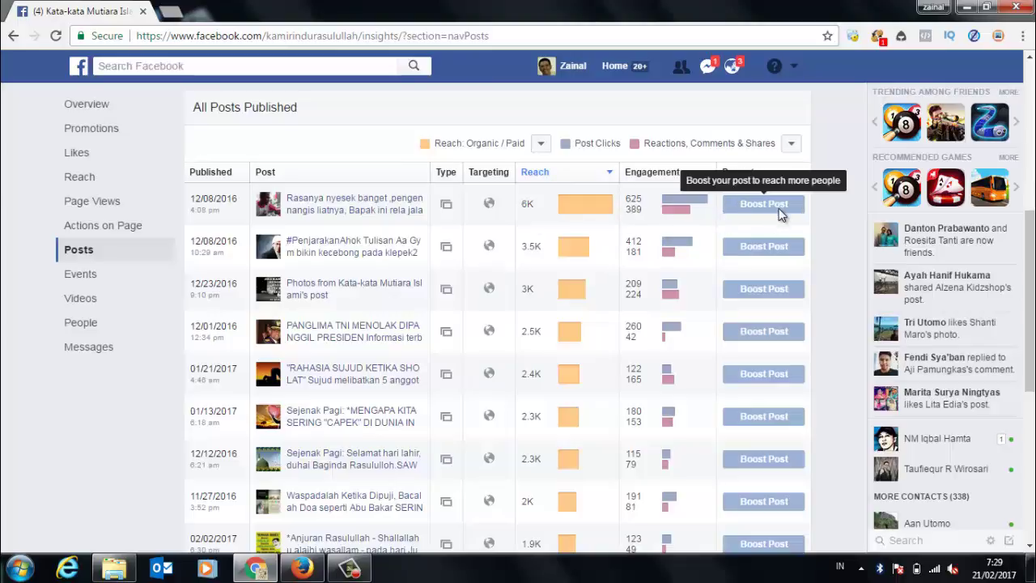
scroll(599, 407, down, 3)
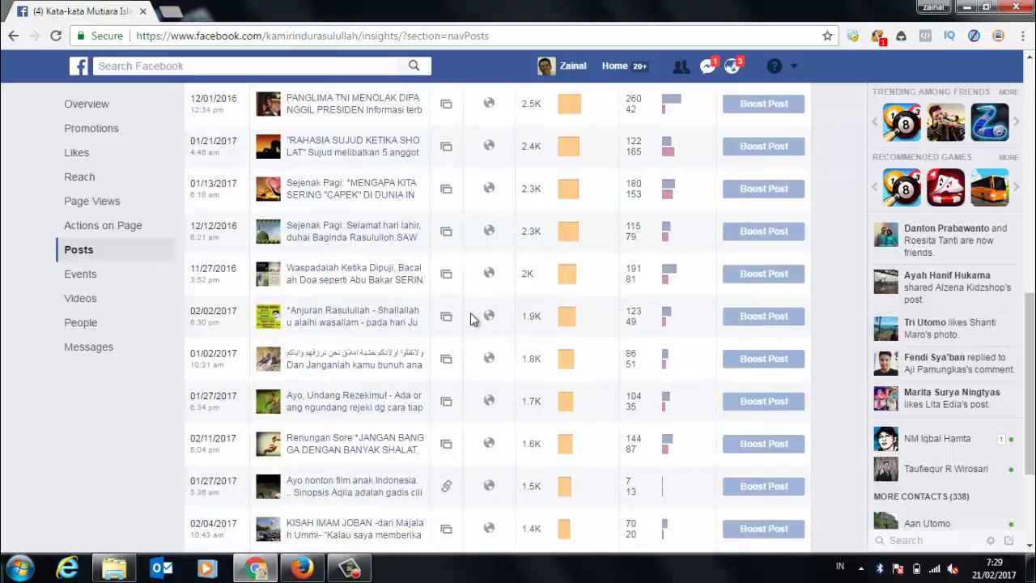
scroll(507, 486, up, 1)
scroll(508, 484, down, 3)
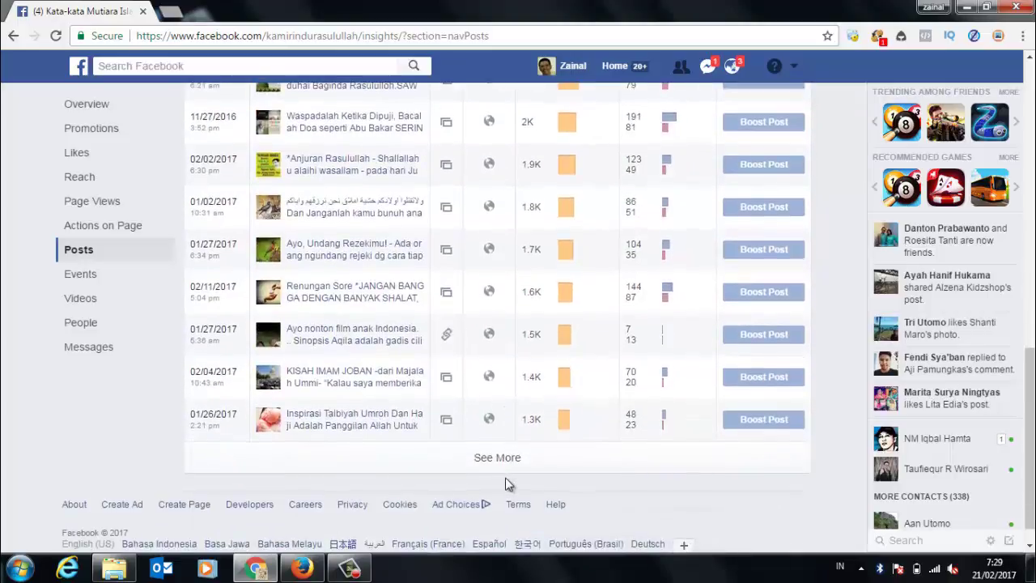
scroll(507, 482, up, 6)
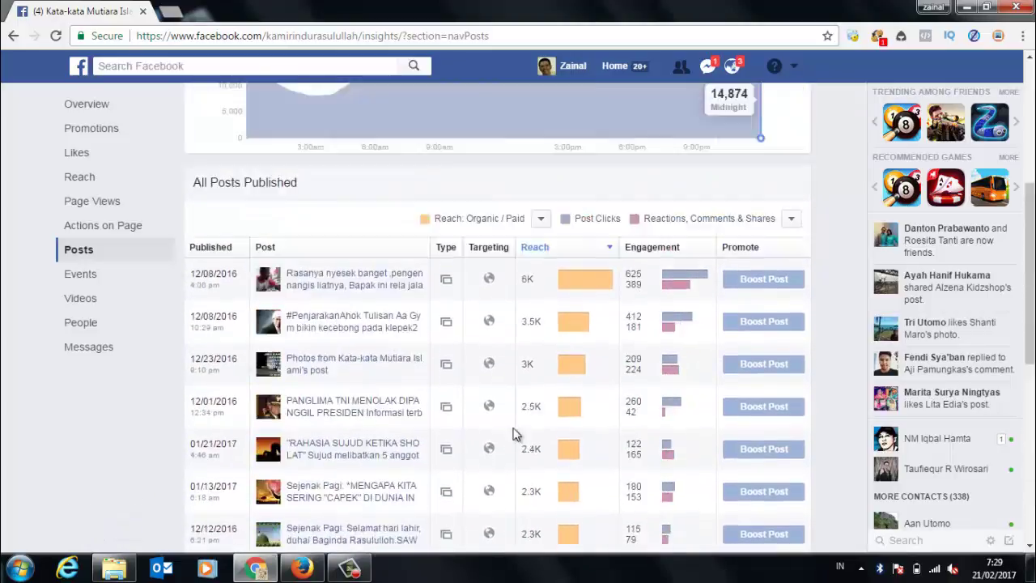
scroll(515, 434, up, 1)
scroll(445, 332, up, 3)
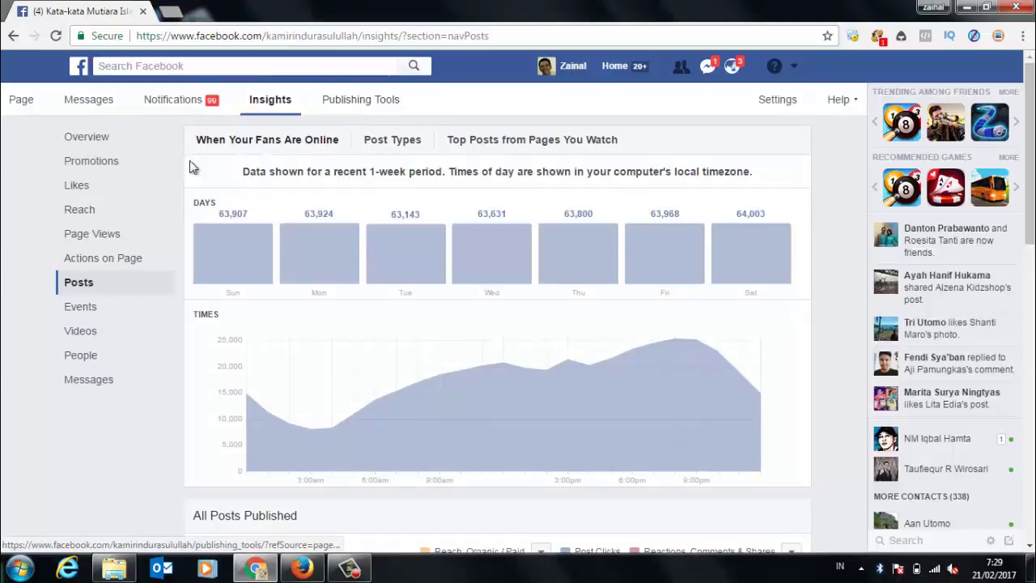
Return to the Kata-kata Mutiara Islami page's home view and look over its posting options and page sections.
click(25, 108)
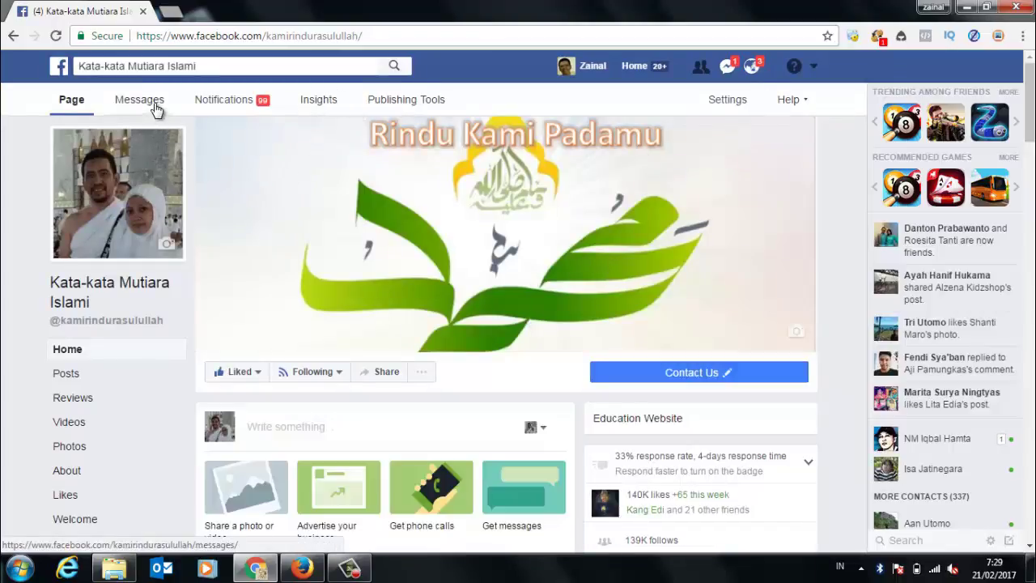
scroll(213, 336, down, 1)
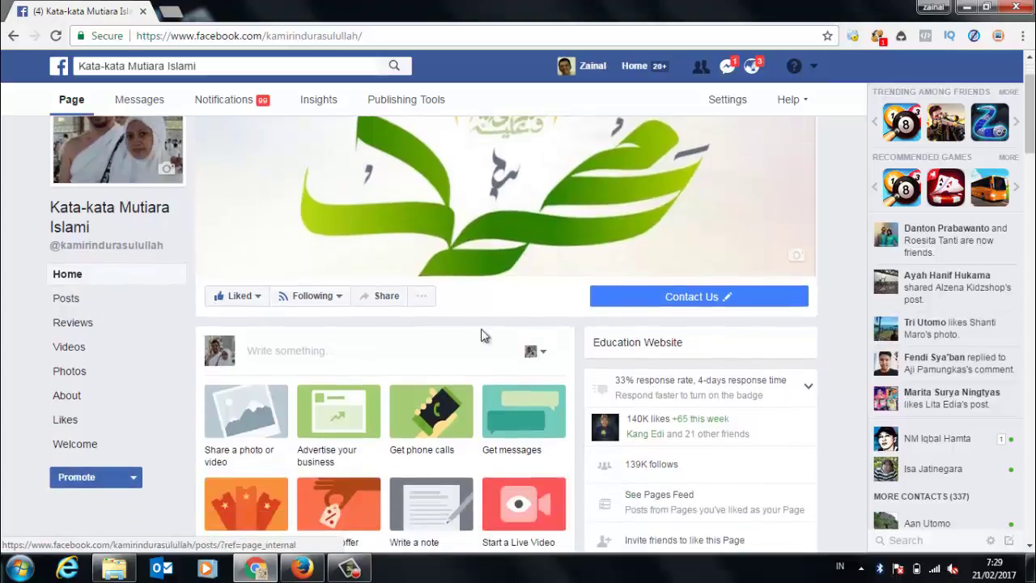
scroll(454, 348, down, 1)
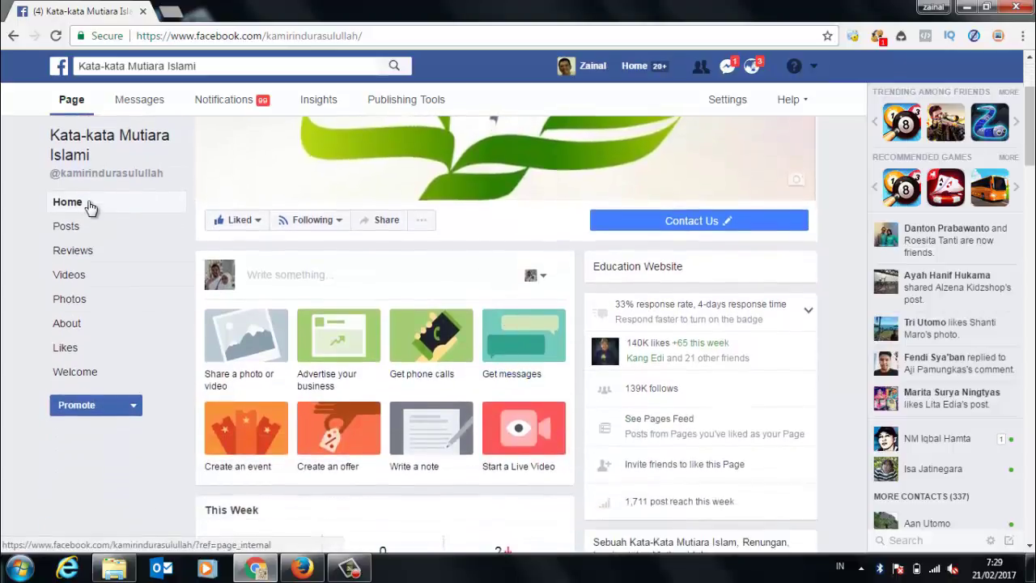
Show the Kata-kata Mutiara Islami page's photos and browse its albums and the All Photos collection.
click(81, 304)
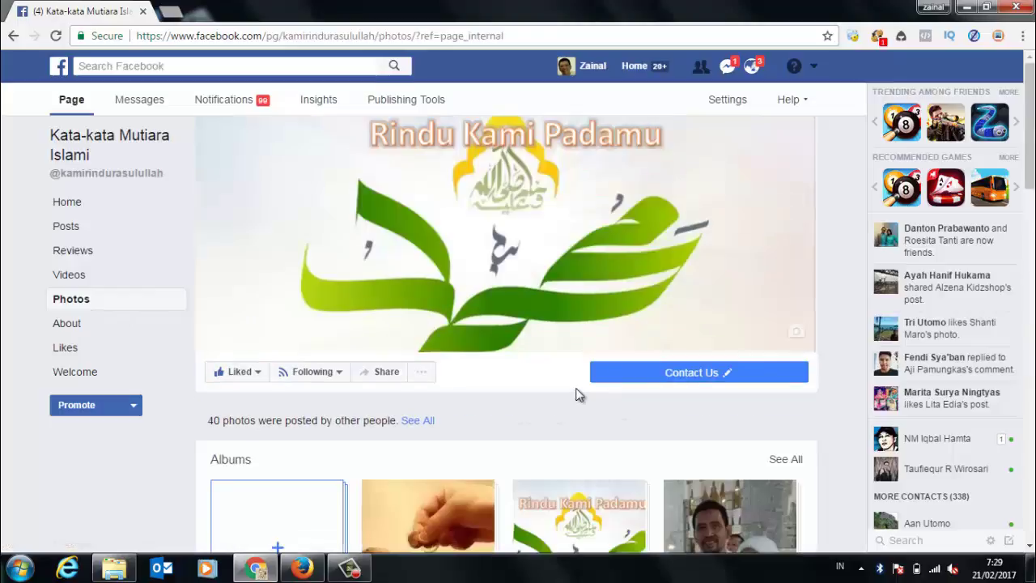
scroll(616, 387, down, 5)
scroll(640, 385, down, 5)
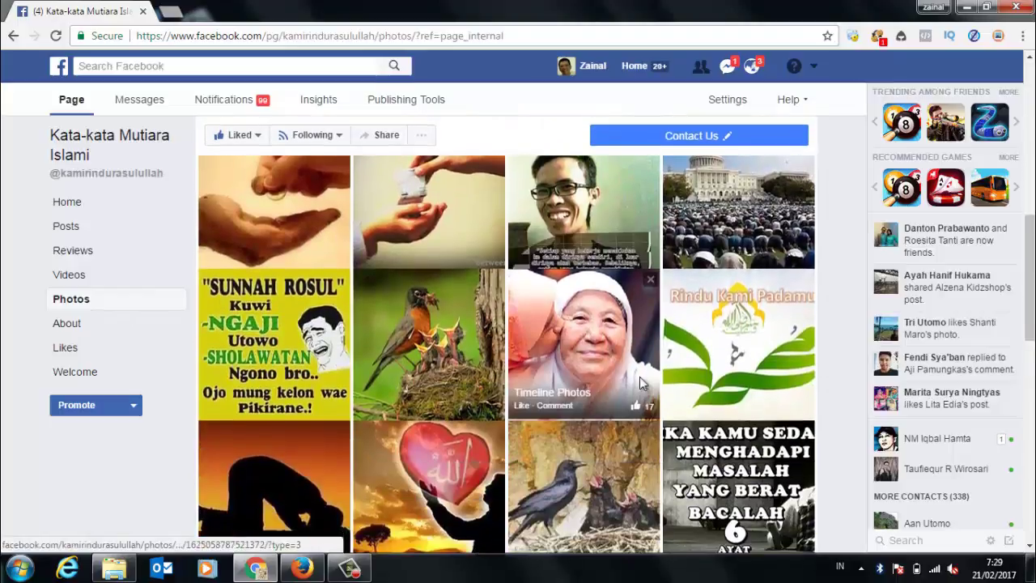
scroll(640, 385, up, 5)
scroll(640, 384, up, 2)
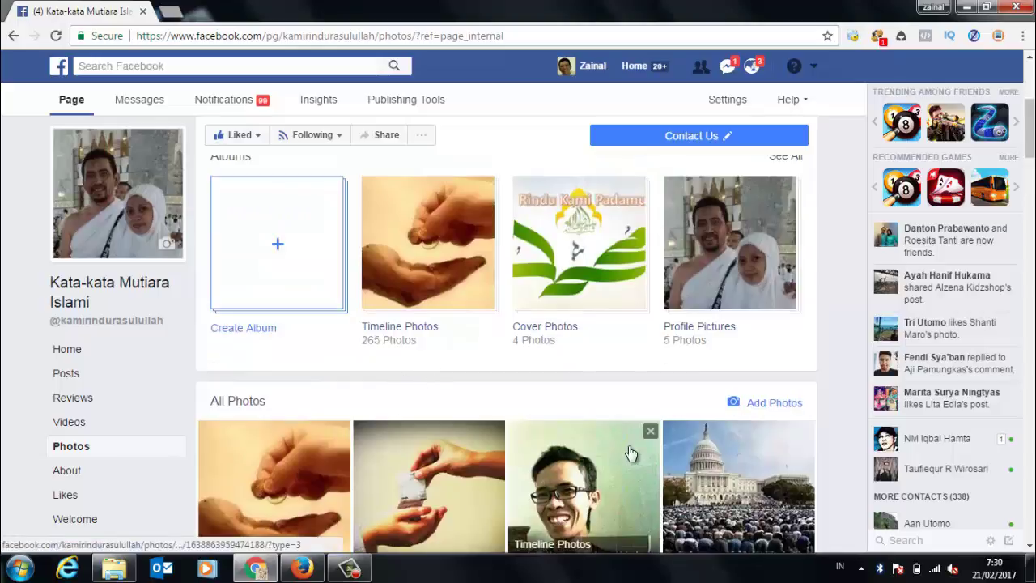
scroll(142, 413, down, 3)
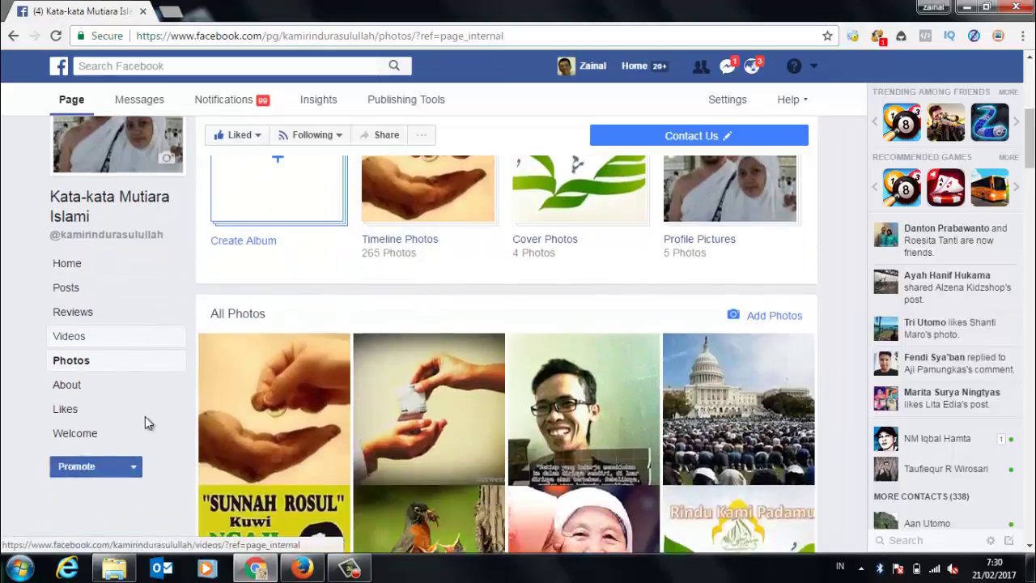
click(72, 344)
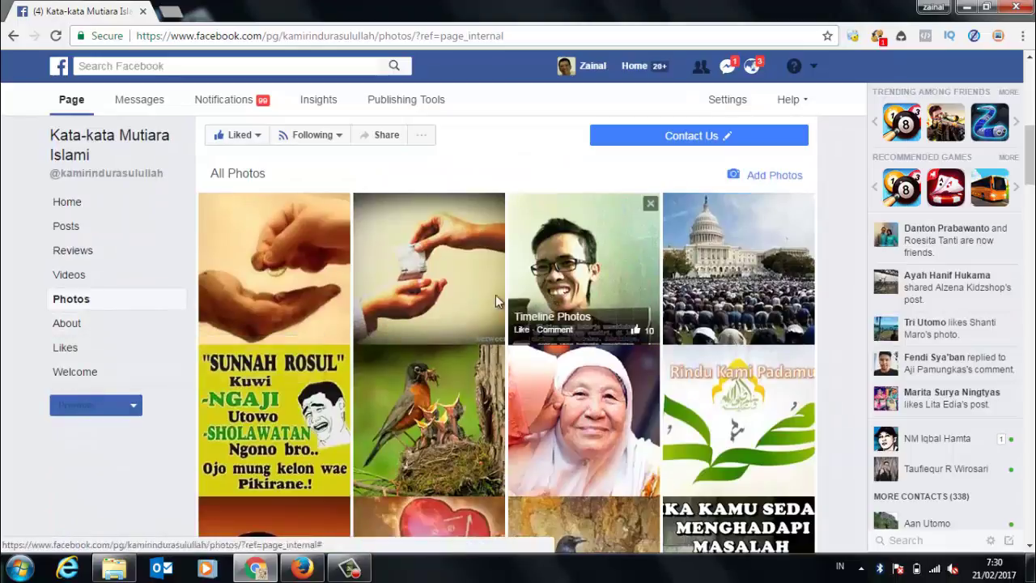
scroll(740, 399, up, 1)
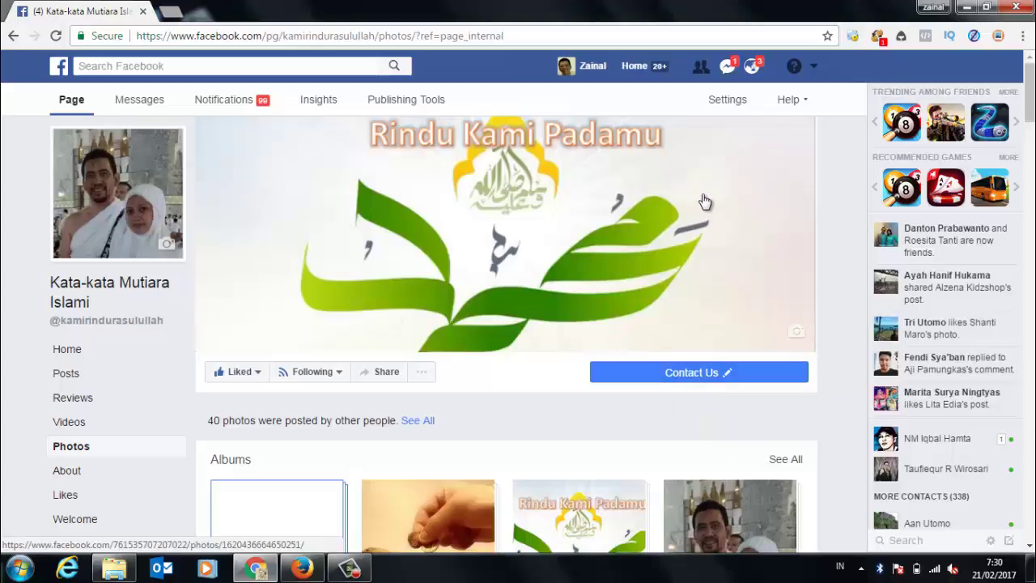
Switch to the managed Online MLM Revolution page and look over its home view.
click(815, 68)
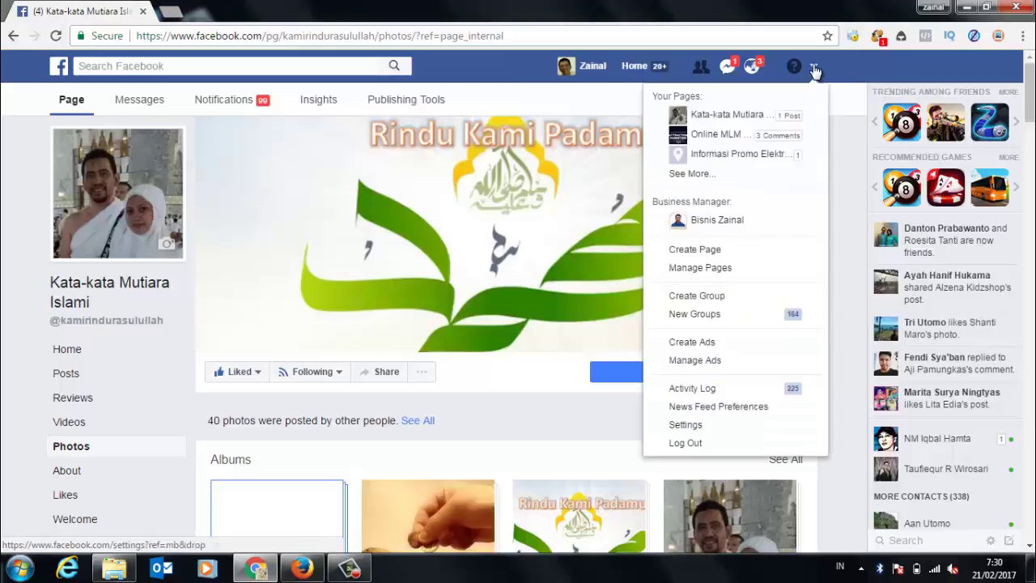
click(724, 136)
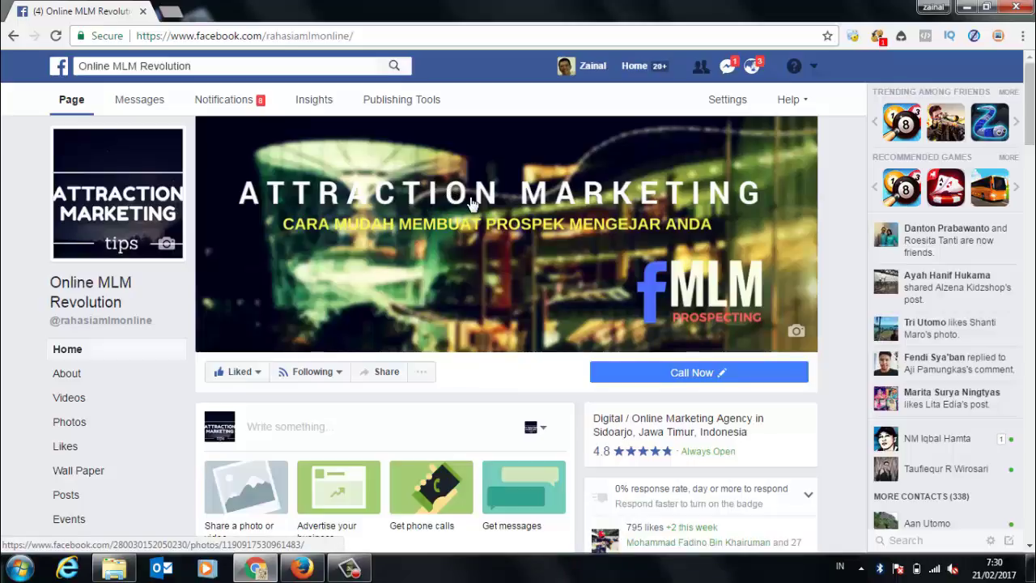
scroll(472, 203, down, 3)
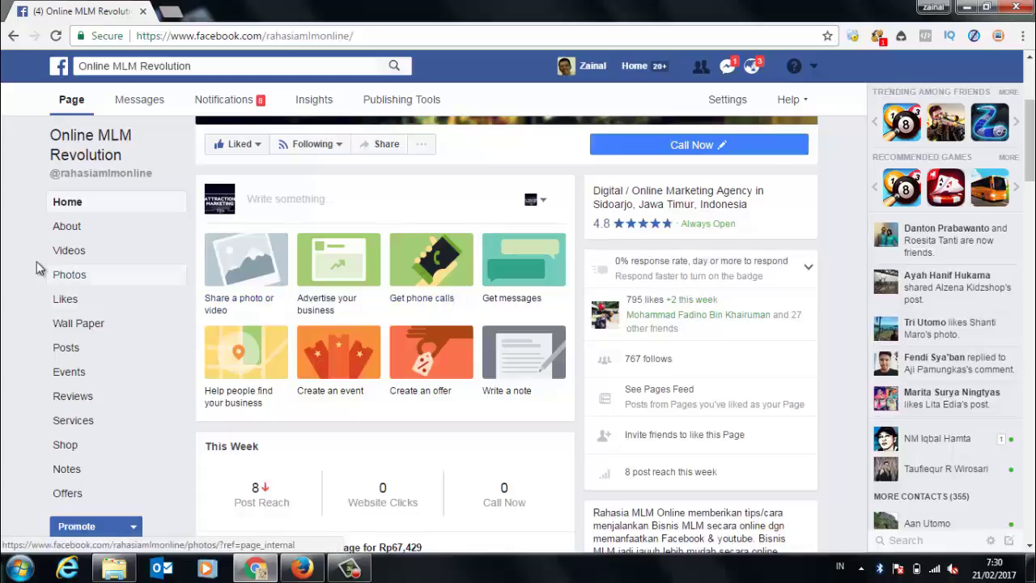
Show the Online MLM Revolution page's photos and view its albums.
click(101, 276)
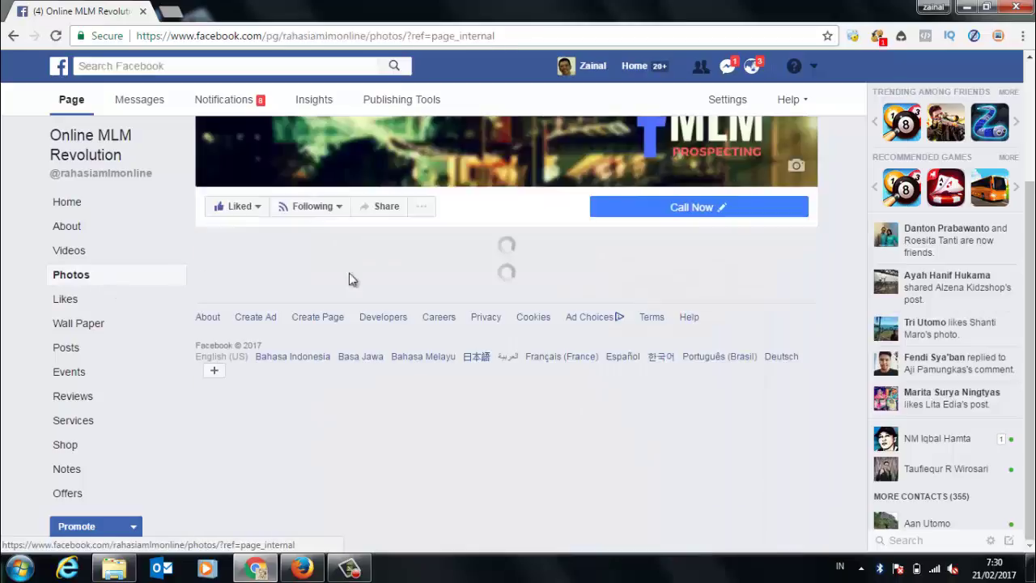
scroll(476, 358, down, 3)
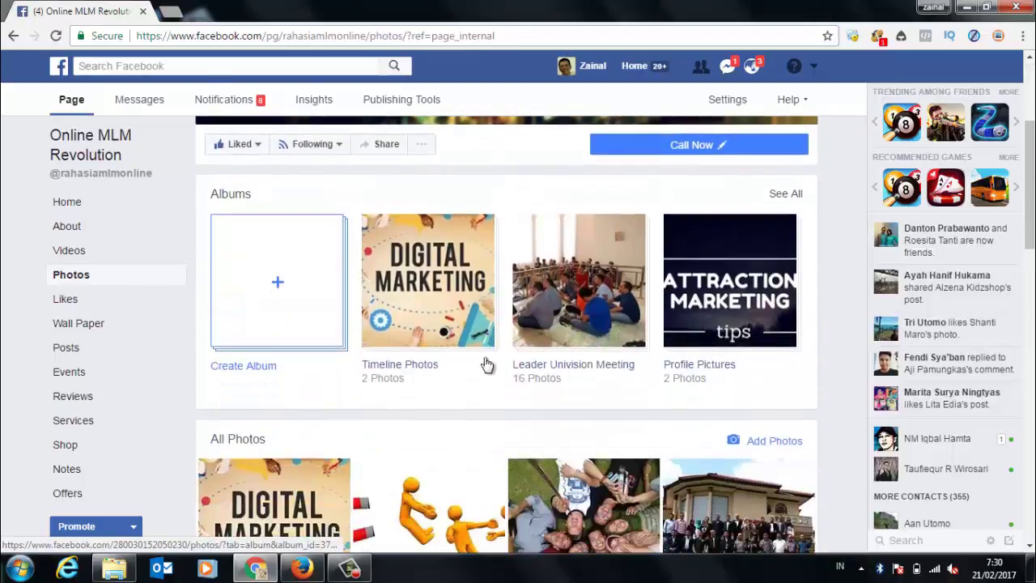
scroll(477, 394, down, 1)
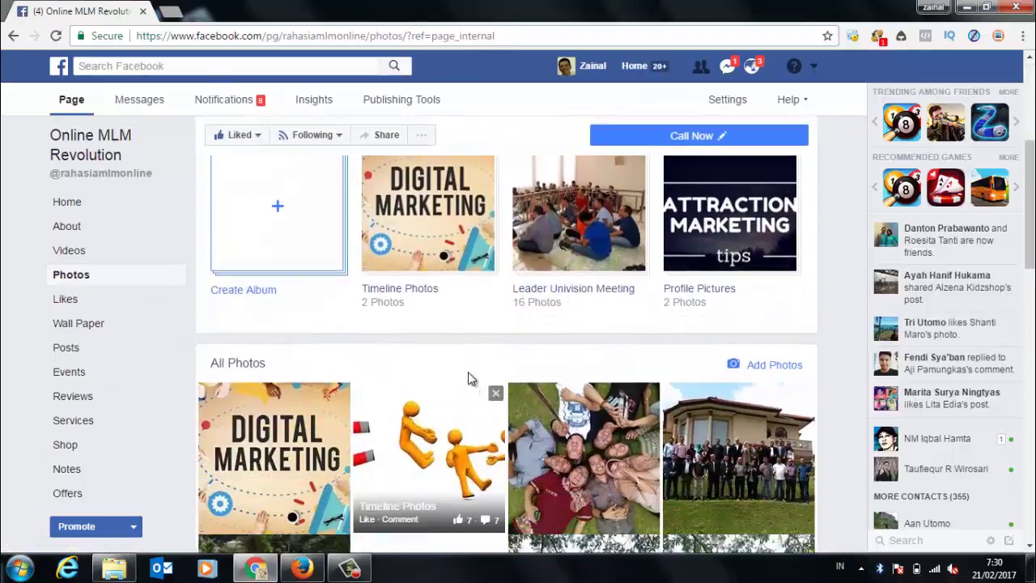
Open the Leader Univision Meeting album, read its description and browse all of its photos.
click(590, 293)
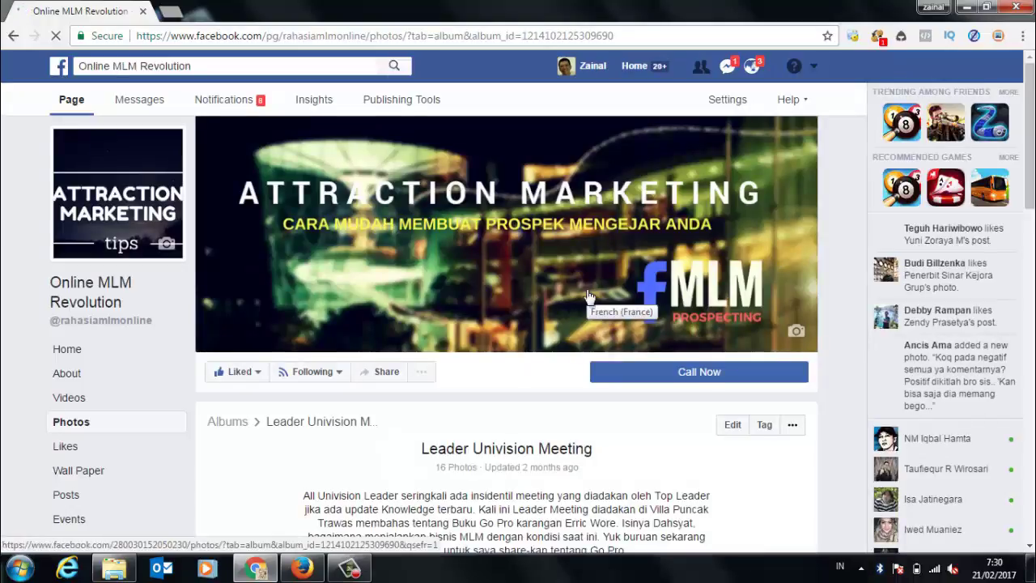
scroll(588, 296, down, 2)
scroll(486, 292, down, 1)
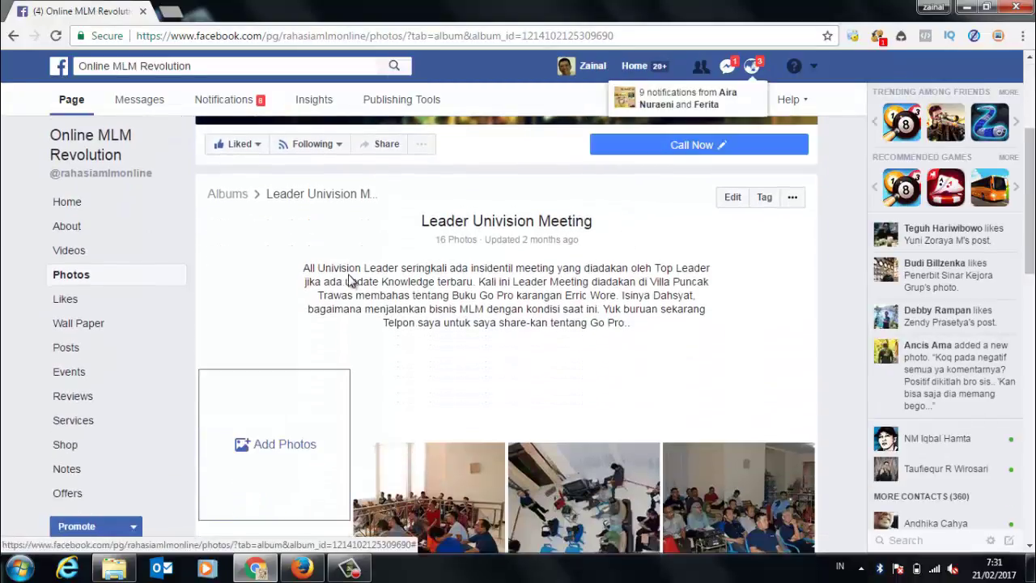
scroll(664, 405, down, 4)
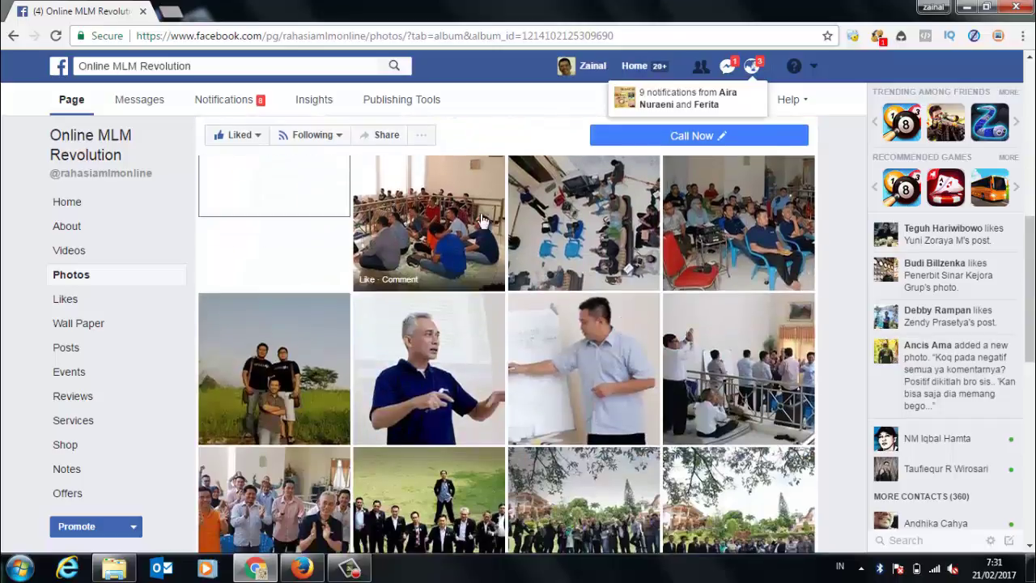
scroll(729, 413, down, 5)
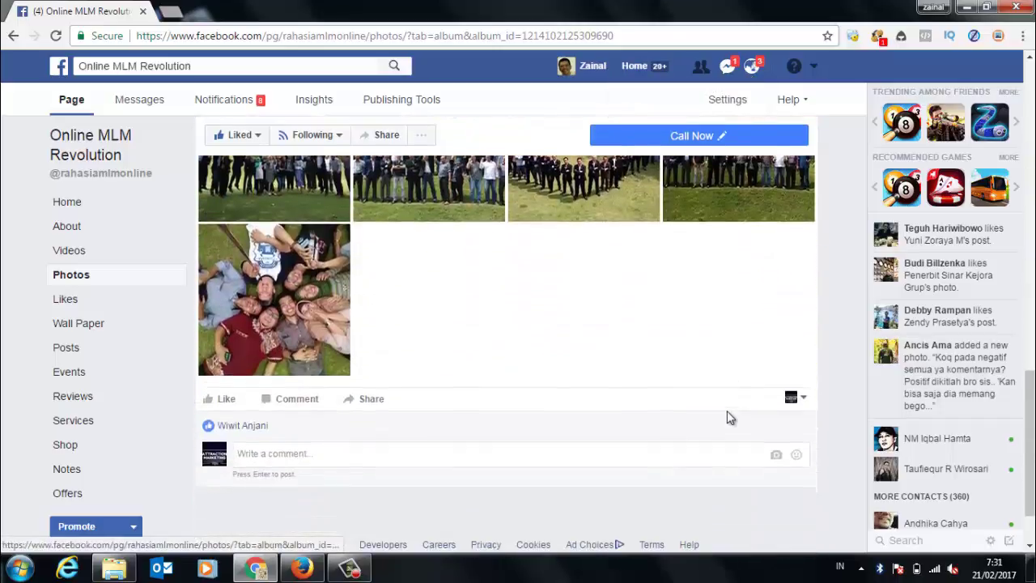
scroll(727, 418, up, 5)
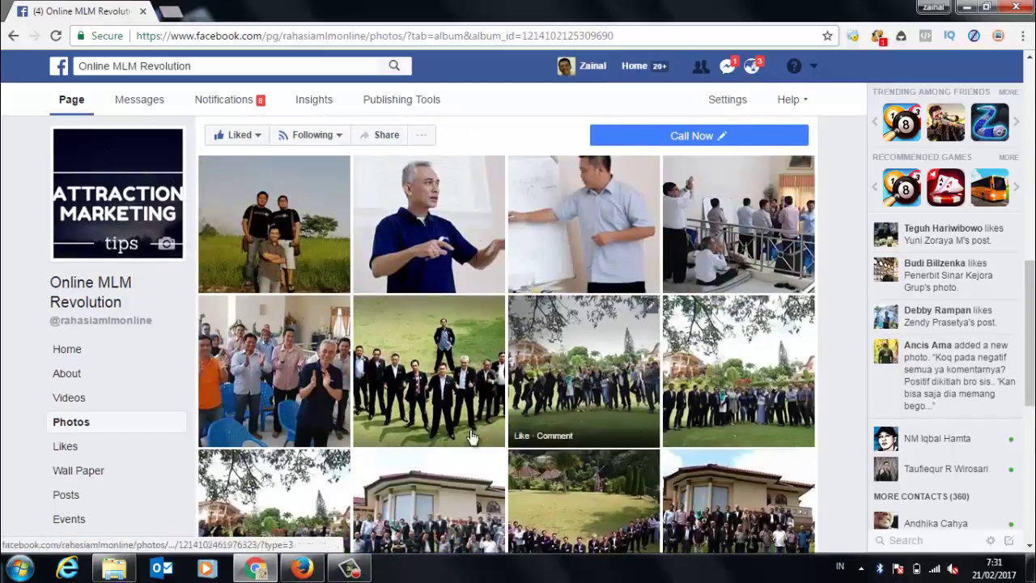
scroll(472, 438, up, 5)
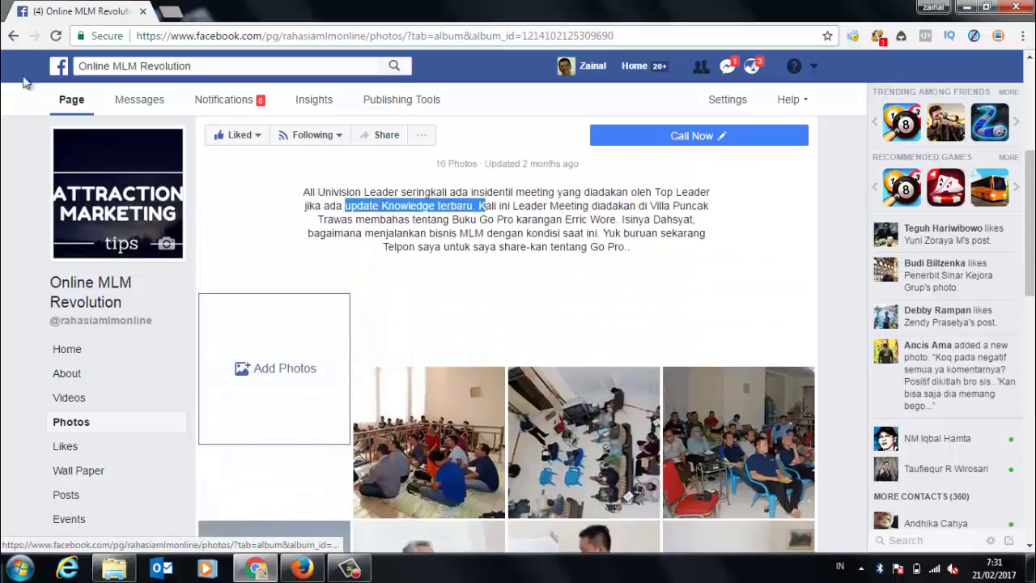
Go back from the album to the Online MLM Revolution page's home and review its This Week, Photos and About sections.
click(13, 36)
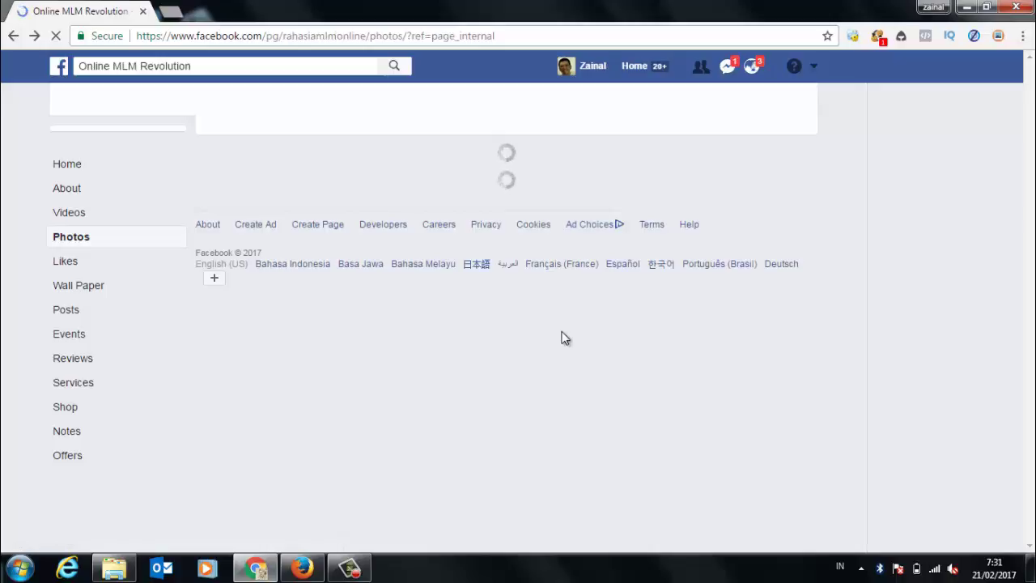
scroll(567, 348, down, 2)
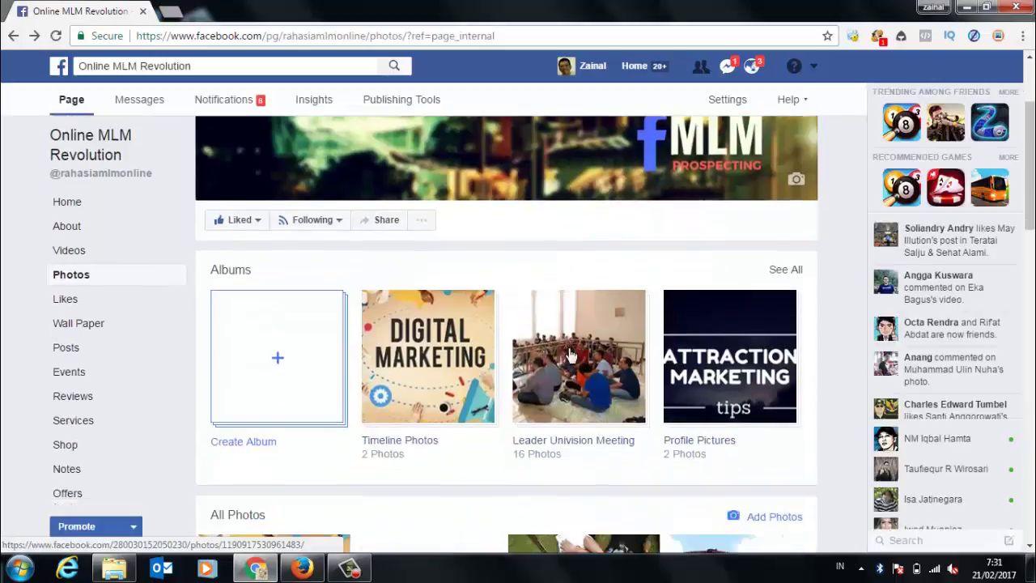
click(13, 36)
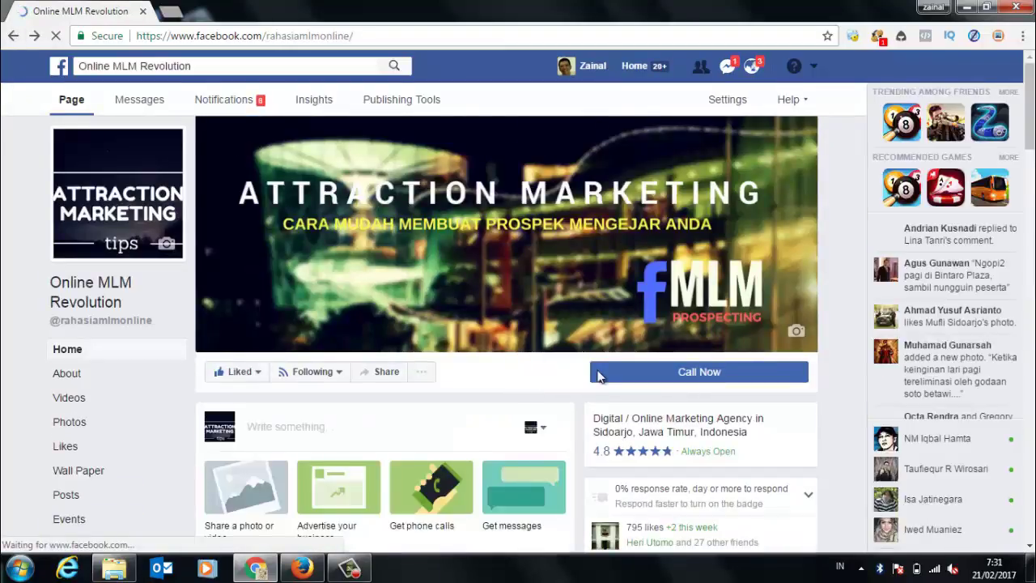
scroll(543, 377, down, 4)
scroll(544, 387, down, 2)
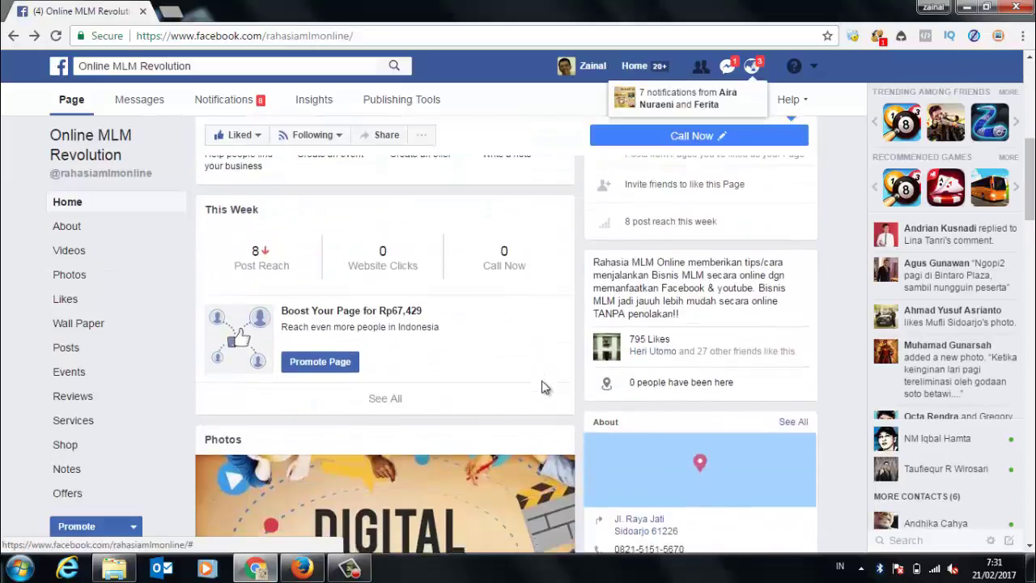
scroll(544, 387, down, 3)
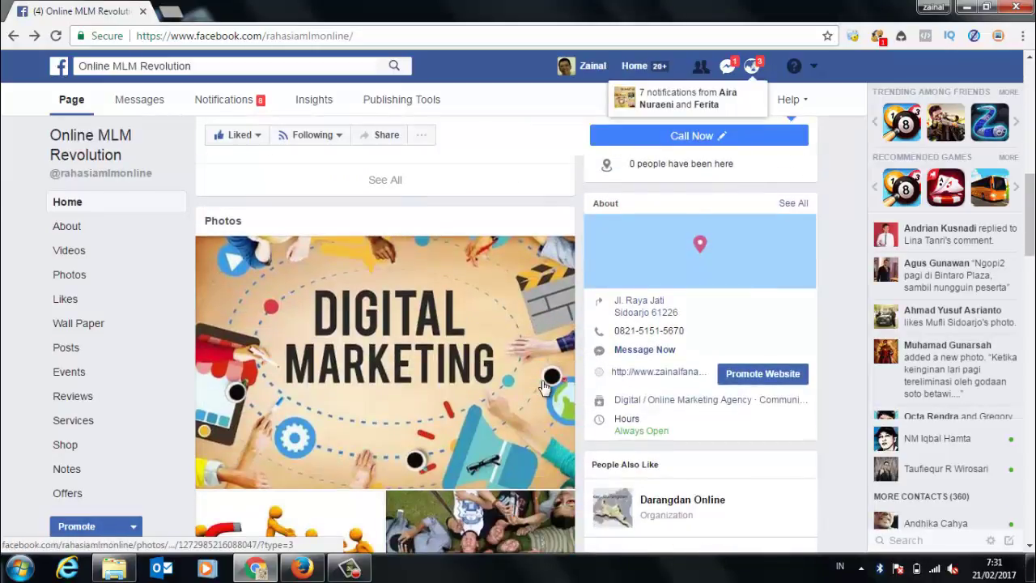
Return to the page header, check the Call Now button's options and phone number setting, and close the editor without saving.
scroll(544, 387, up, 4)
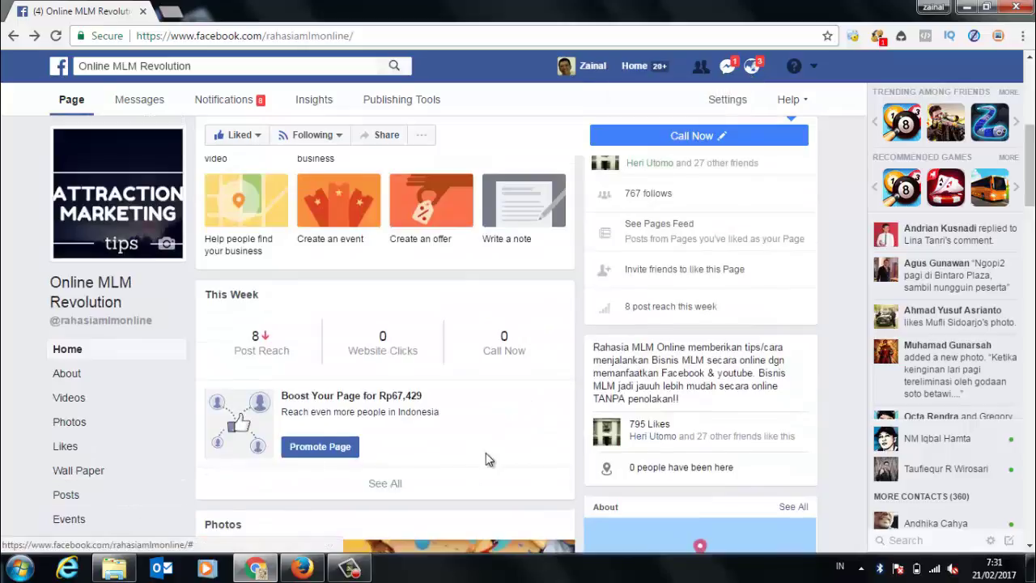
scroll(485, 459, up, 3)
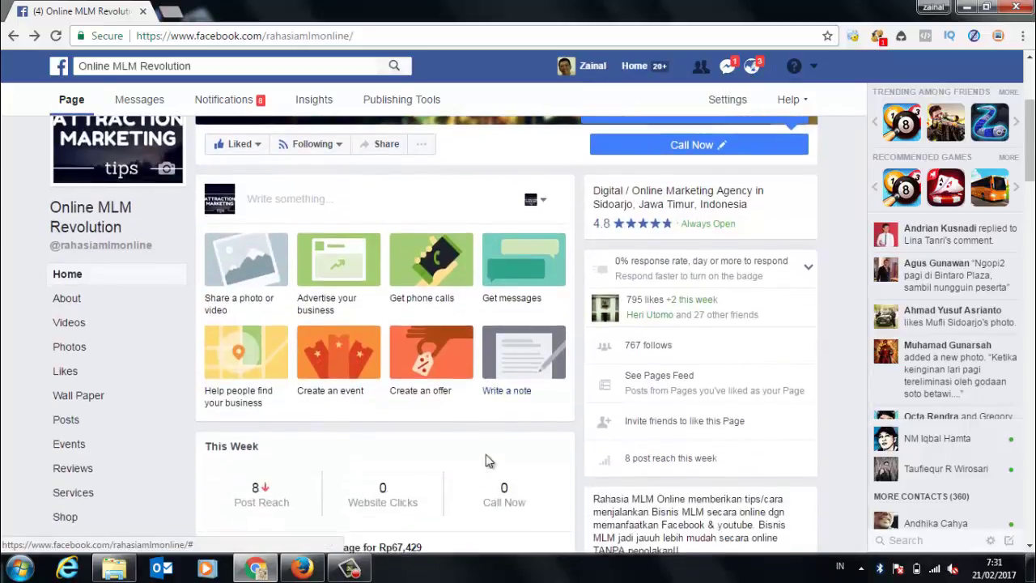
scroll(488, 461, up, 3)
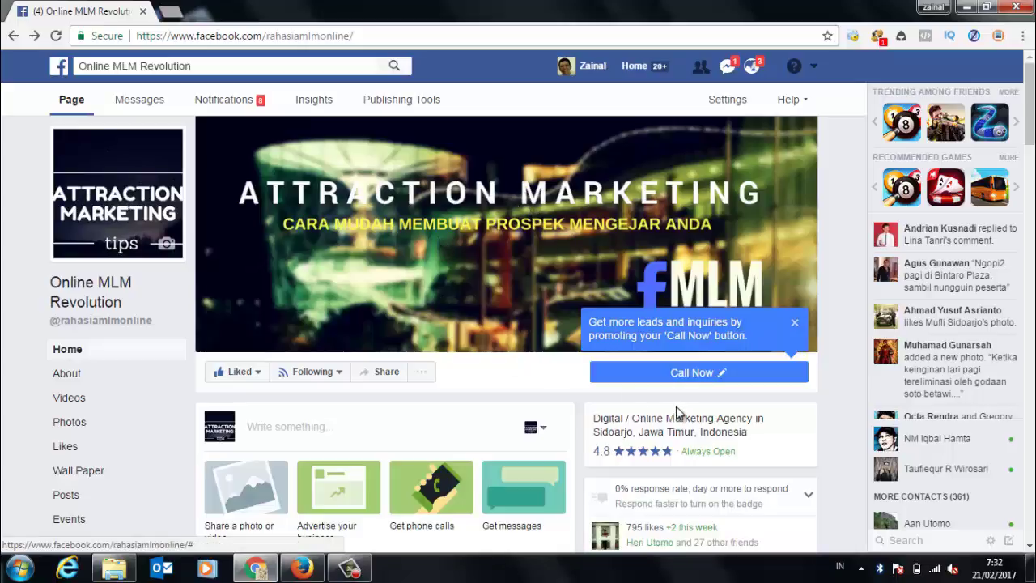
click(690, 377)
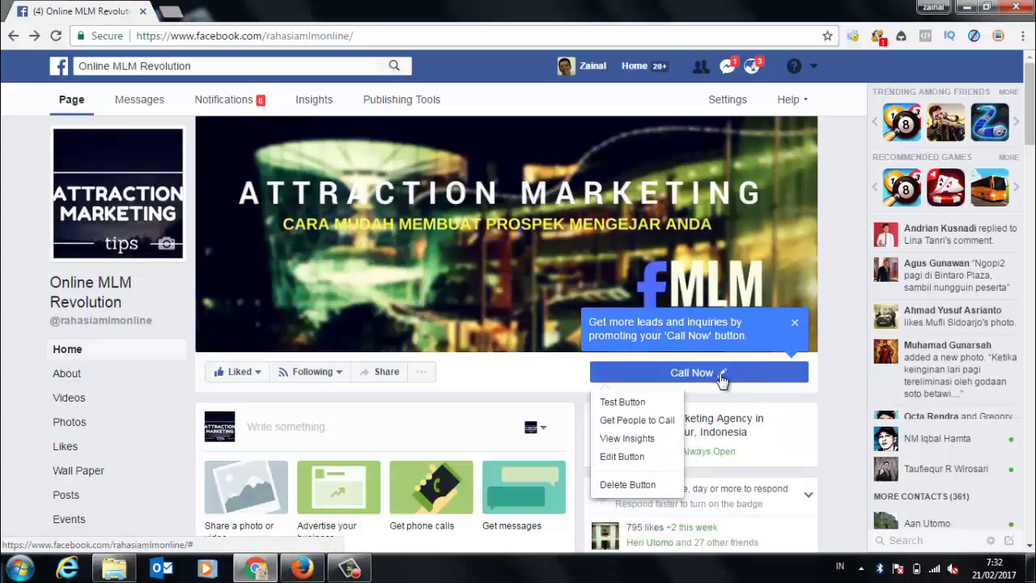
click(720, 379)
click(721, 376)
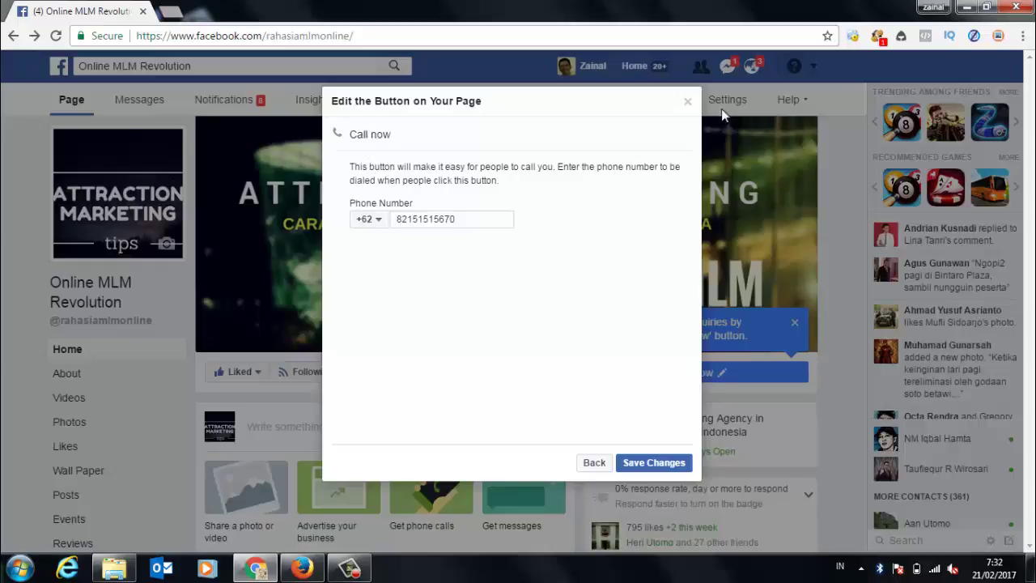
click(689, 106)
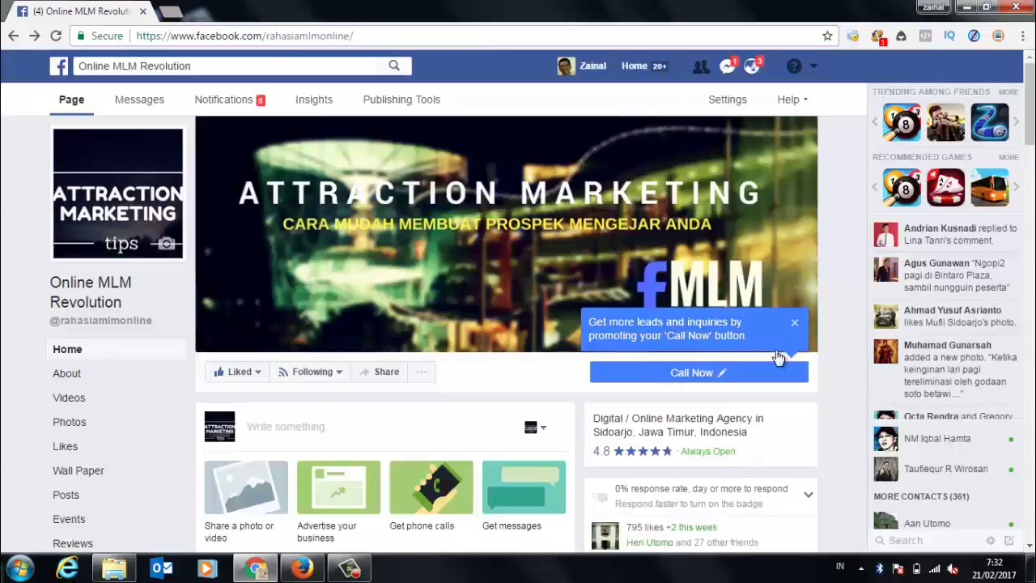
Reopen the Call Now button's edit dialog, close it unchanged, and review the button's available actions once more.
mouse_move(741, 392)
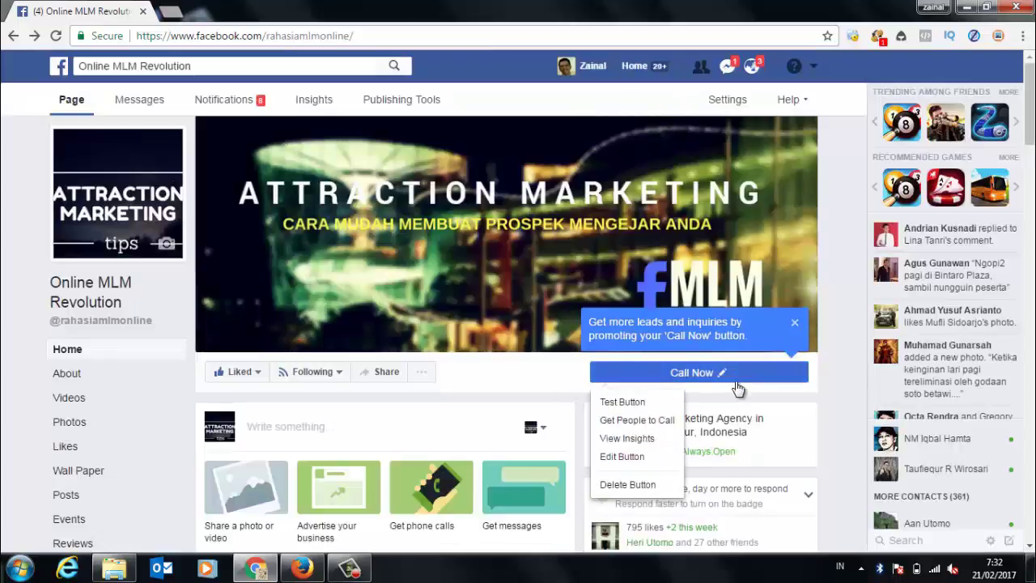
mouse_move(636, 370)
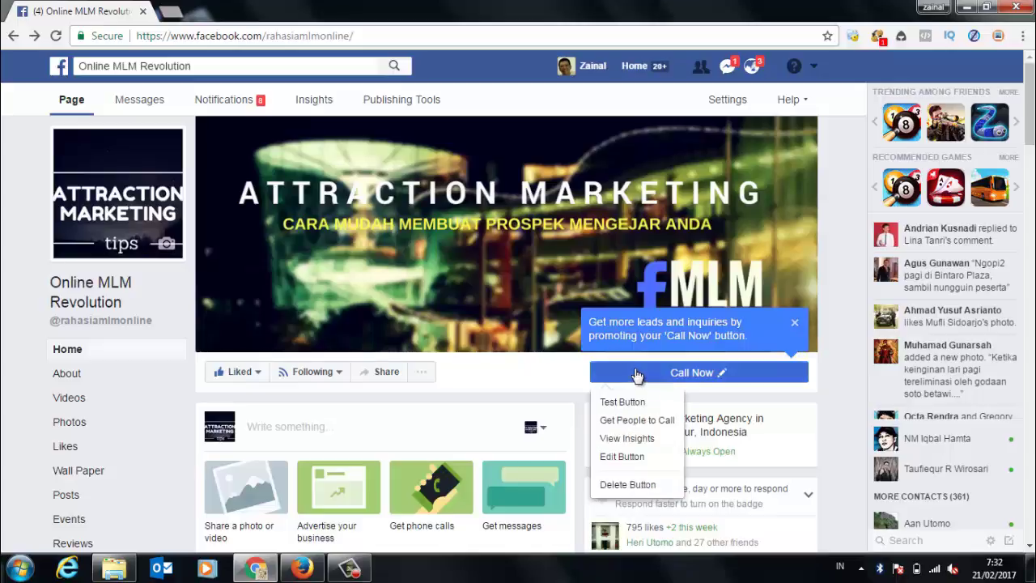
click(628, 457)
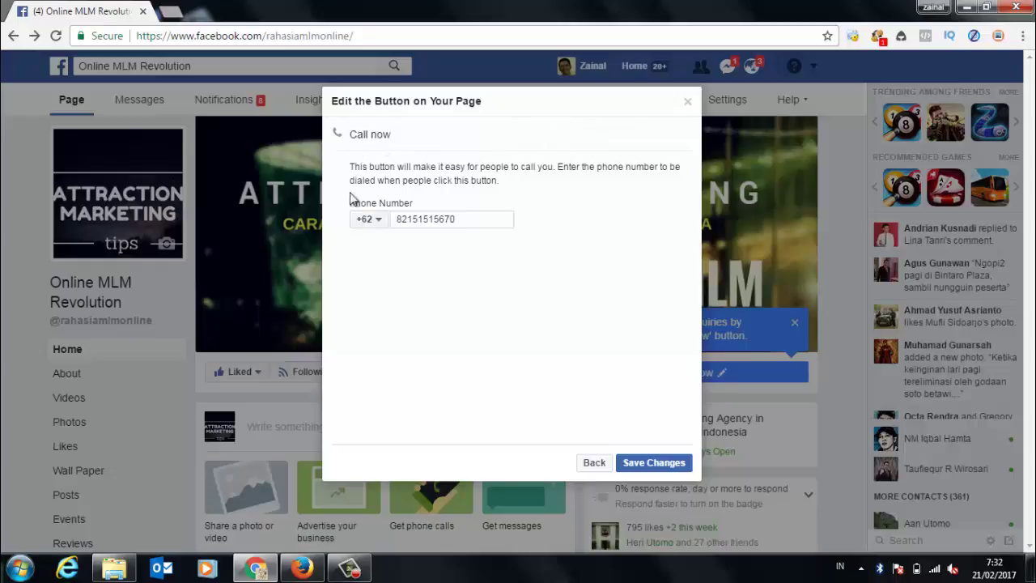
click(689, 104)
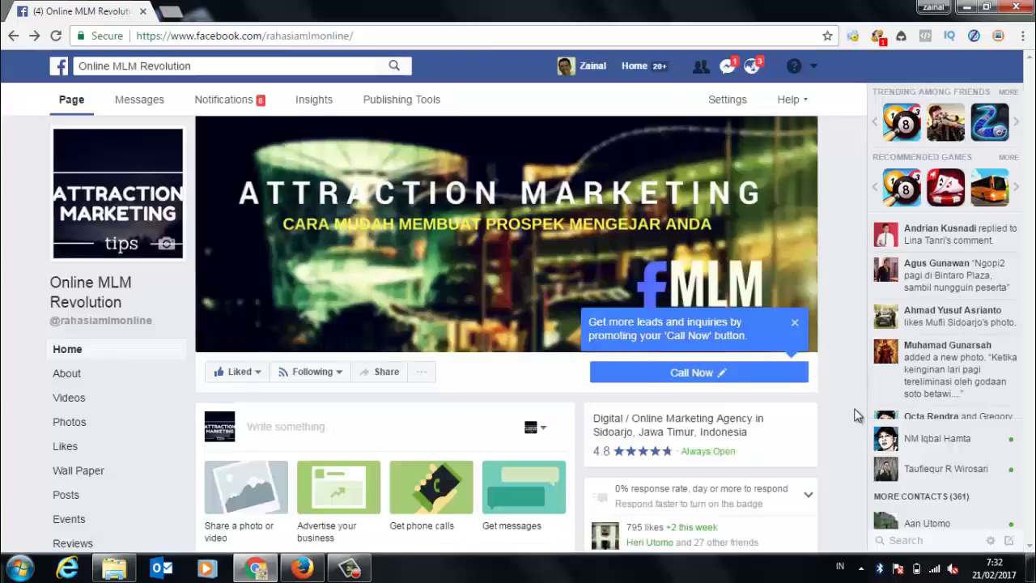
click(698, 375)
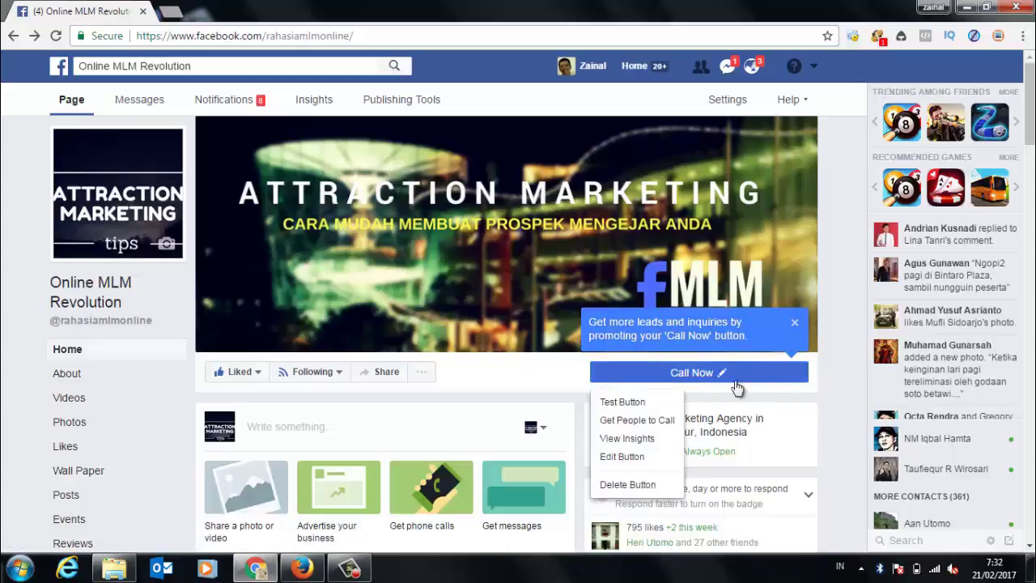
mouse_move(735, 382)
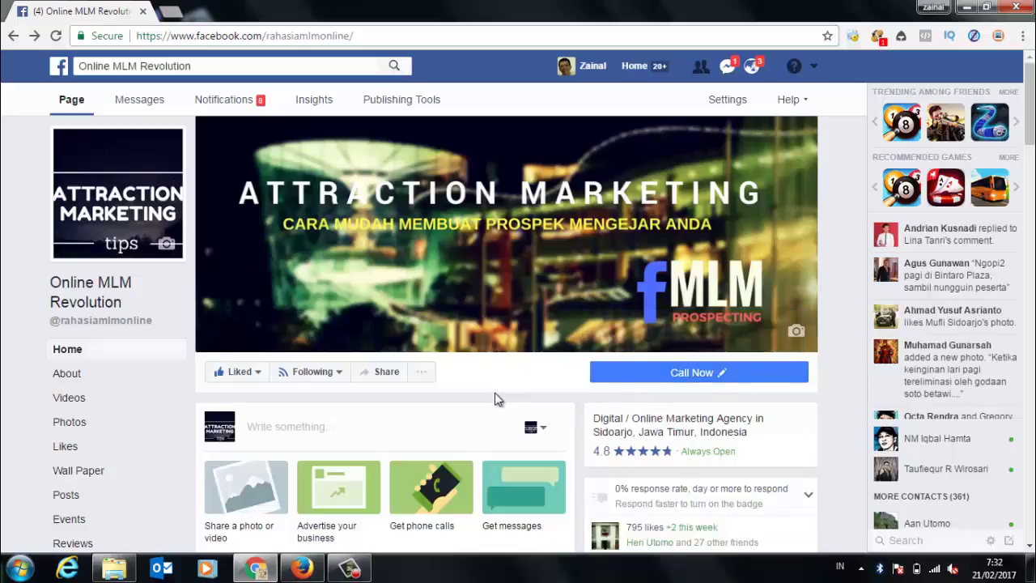
Preview the Get phone calls and Get messages post templates, closing each one without publishing.
scroll(498, 397, down, 1)
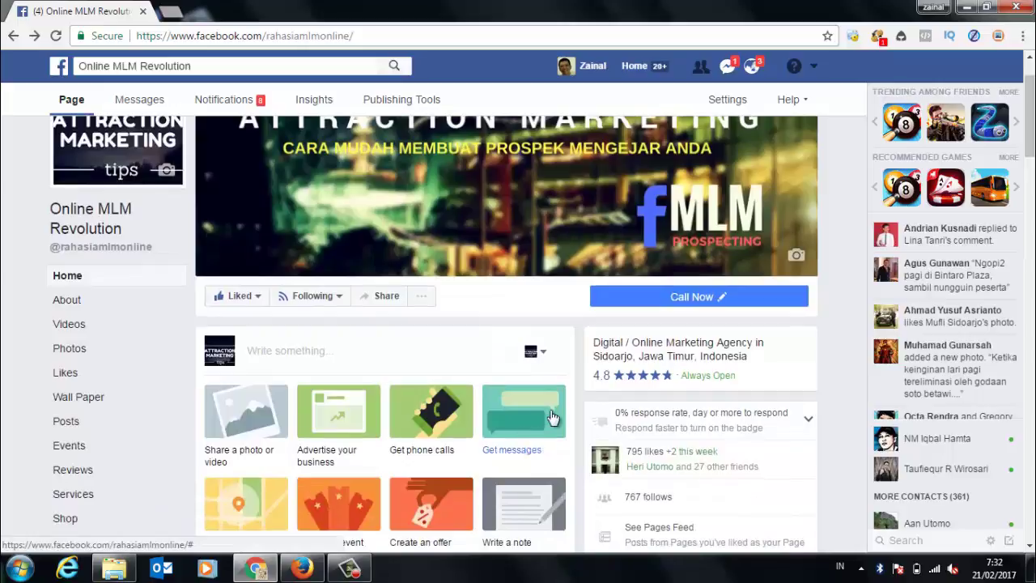
scroll(551, 417, down, 1)
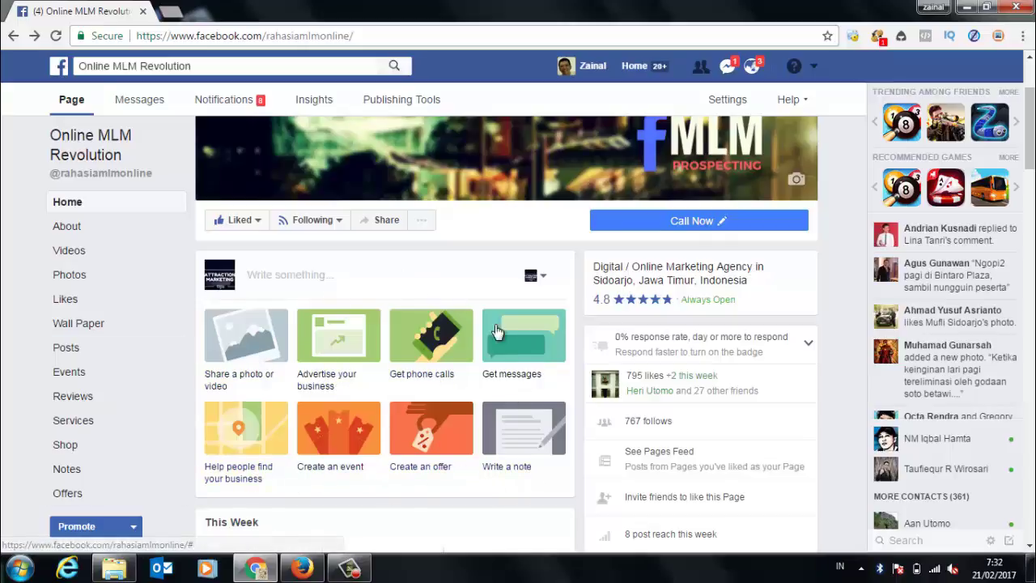
scroll(588, 404, down, 1)
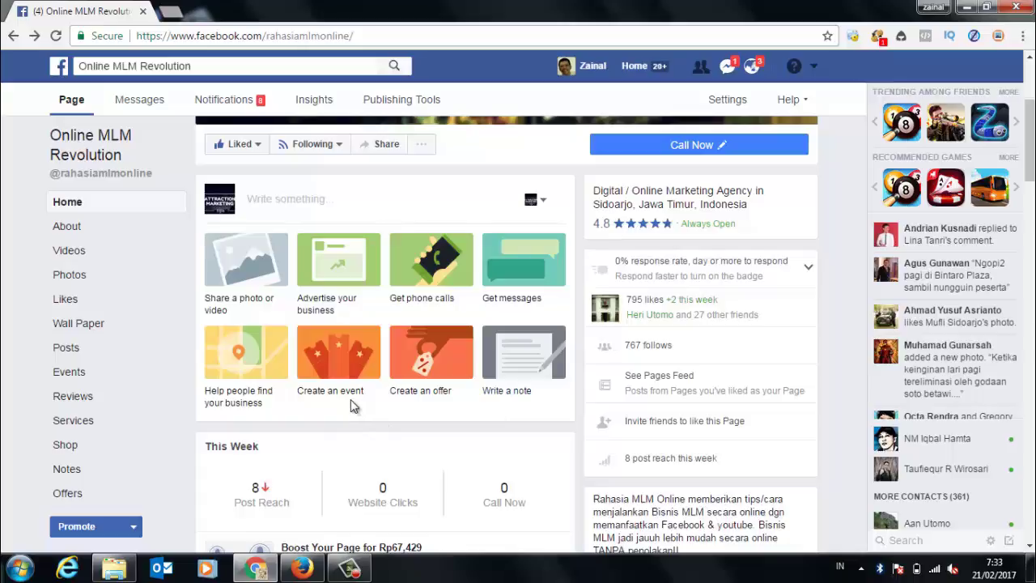
click(420, 280)
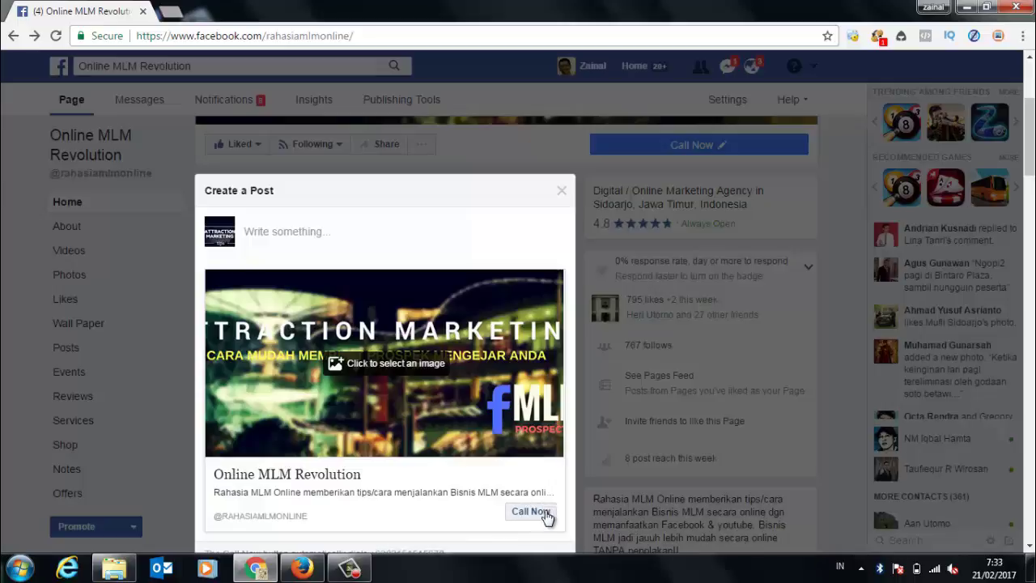
click(561, 191)
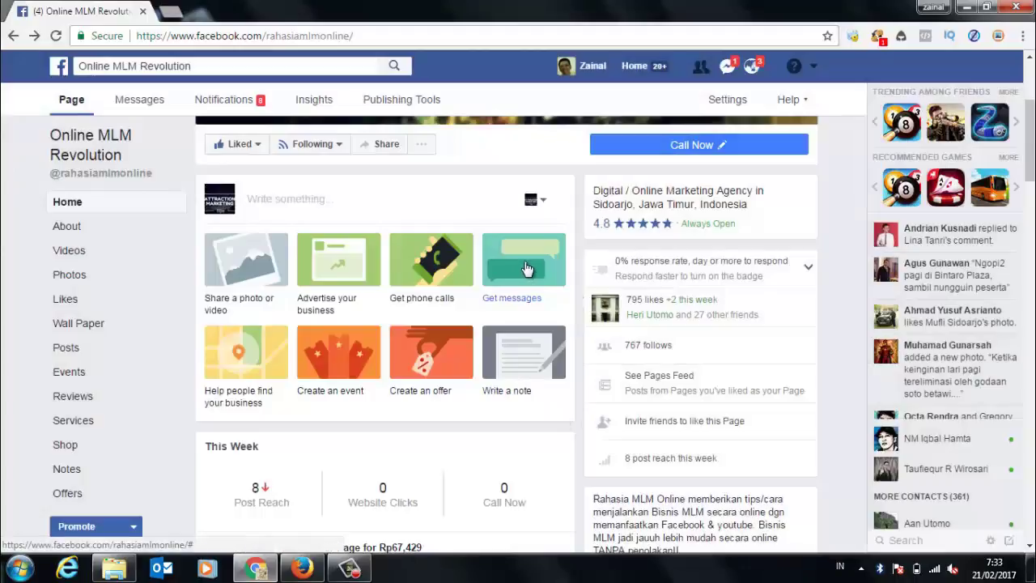
click(523, 272)
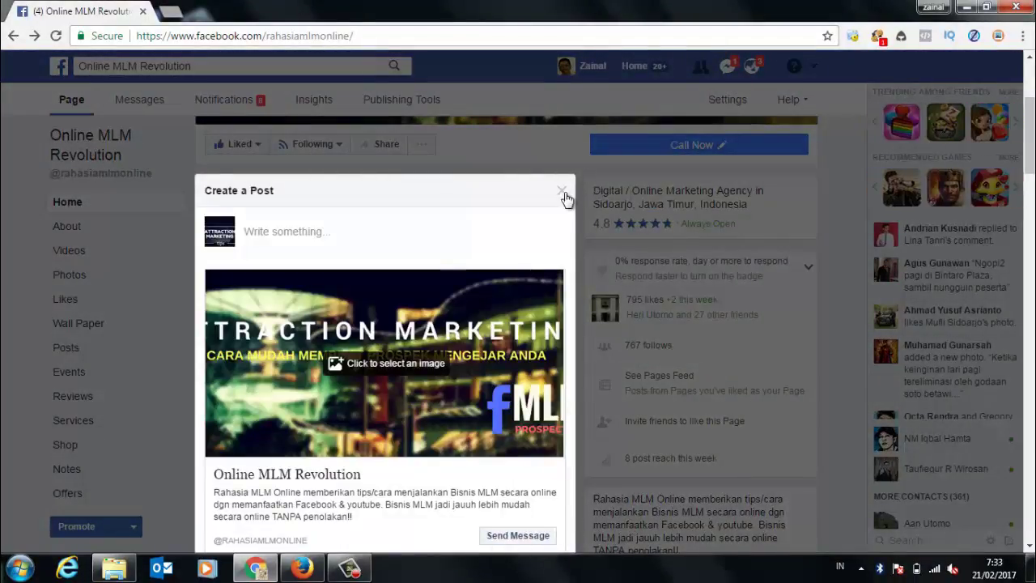
click(561, 194)
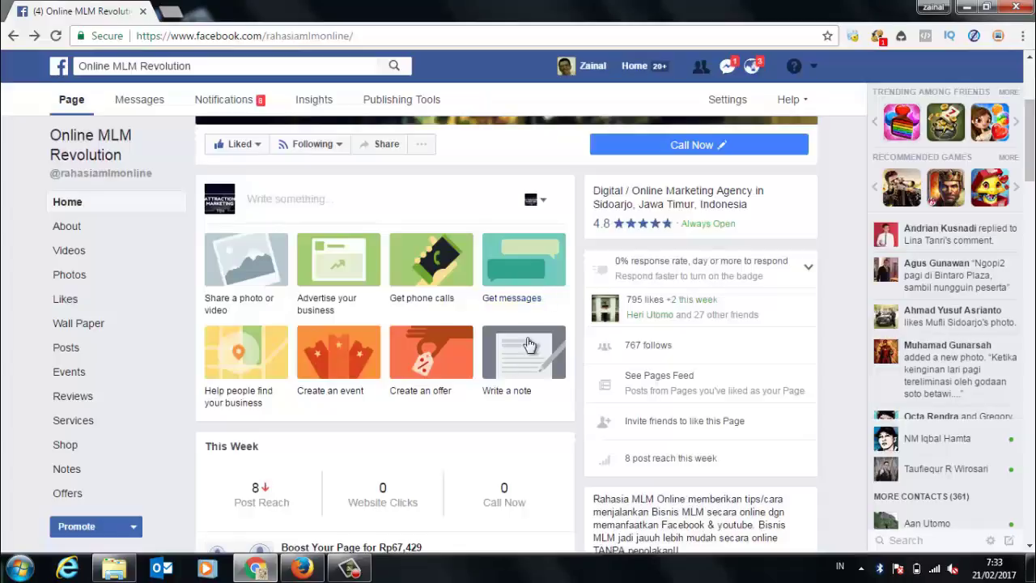
Review the promotion choices under Advertise your business and close them without starting a promotion.
click(338, 278)
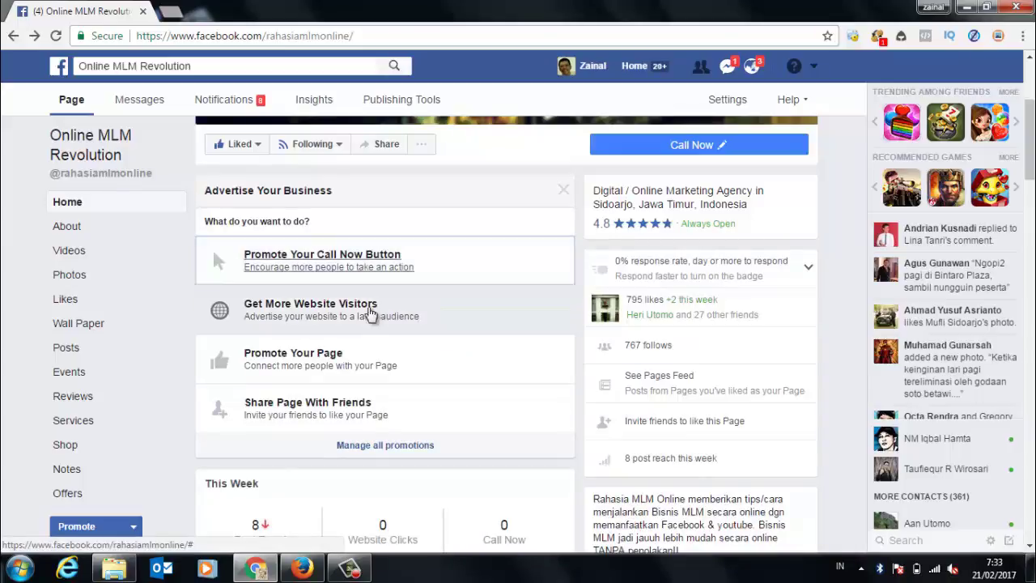
click(370, 268)
click(354, 314)
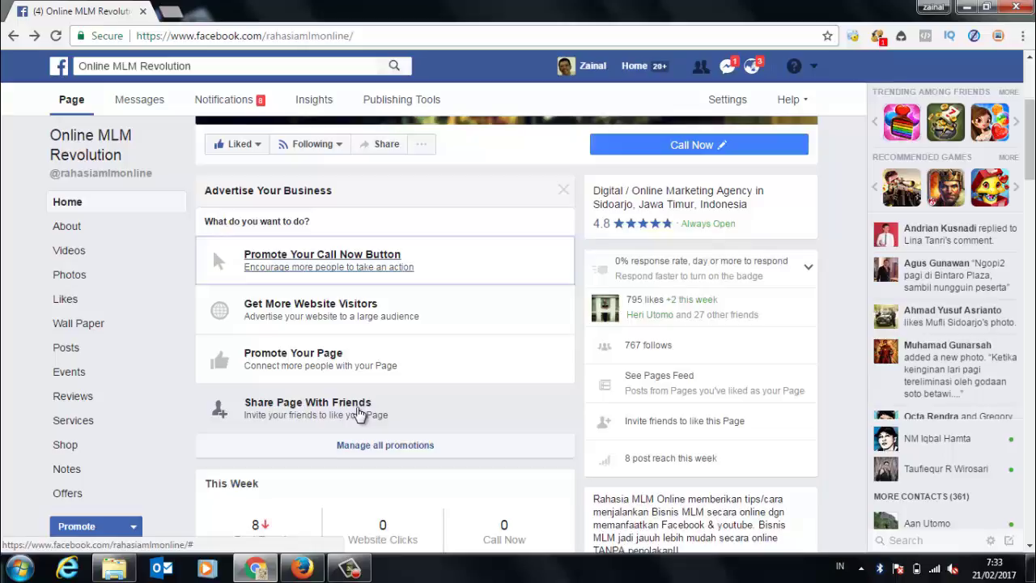
click(328, 276)
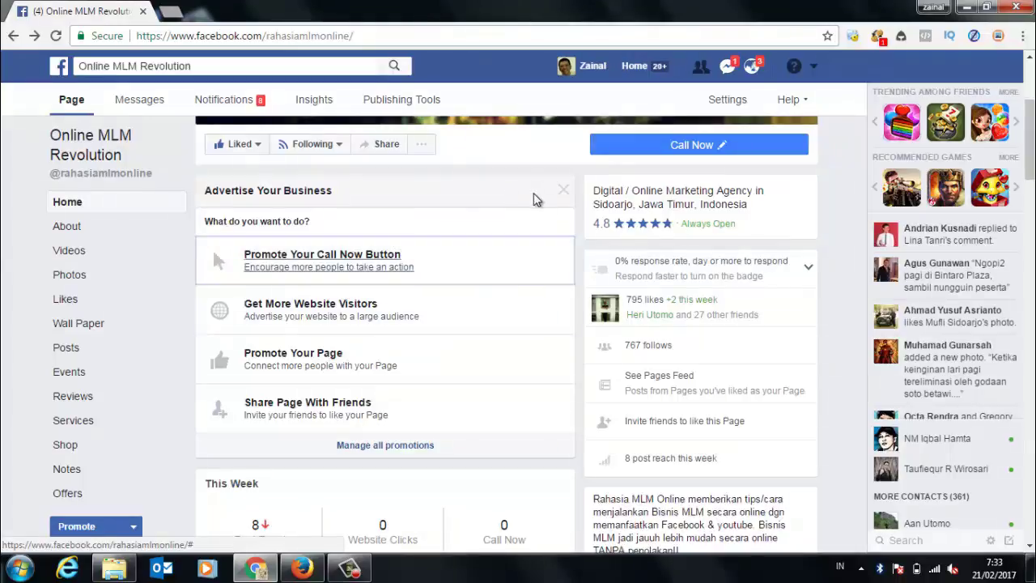
click(564, 193)
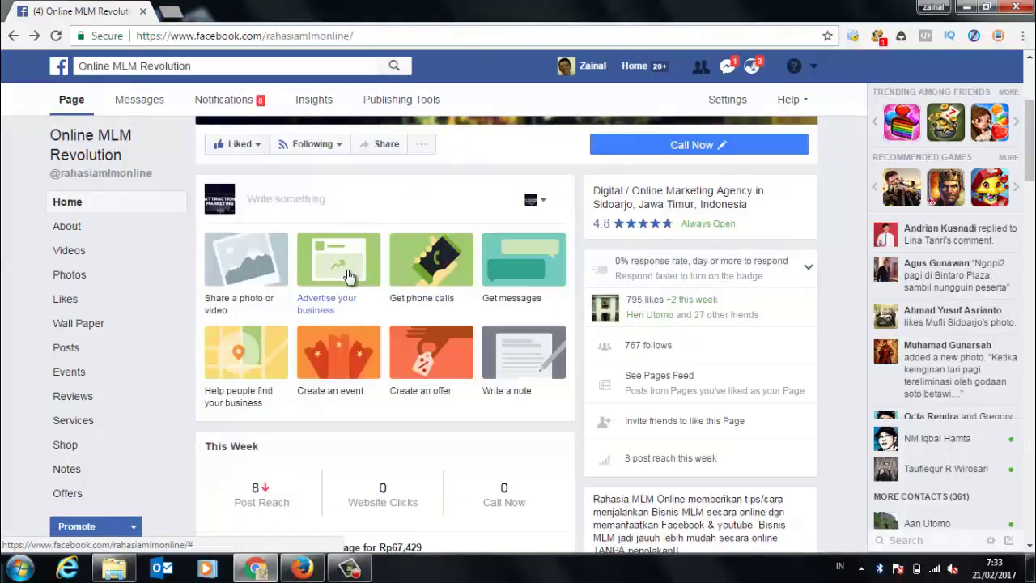
Preview the Help people find your business post with its Get Directions button and discard it without publishing.
click(249, 402)
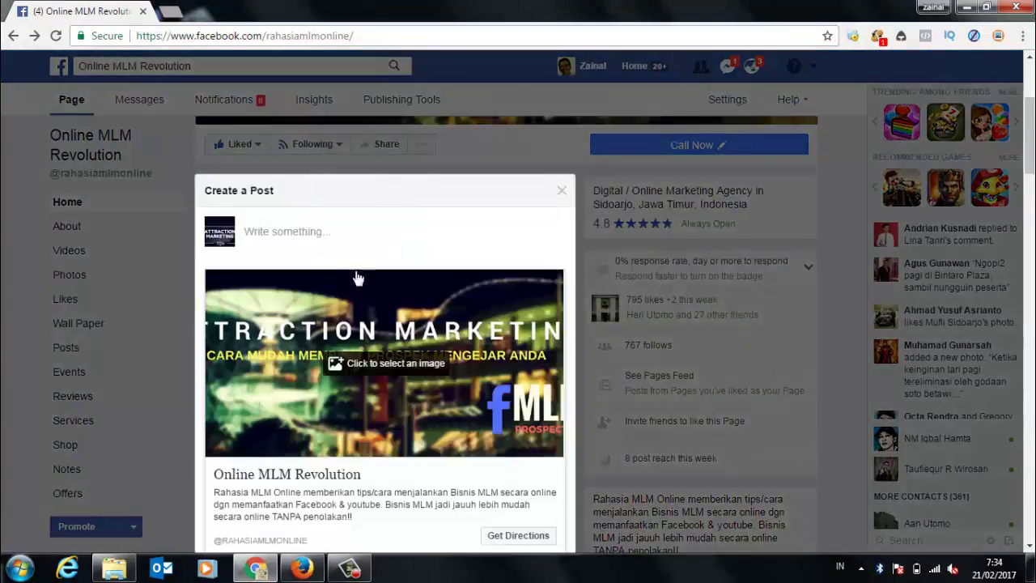
scroll(443, 387, down, 2)
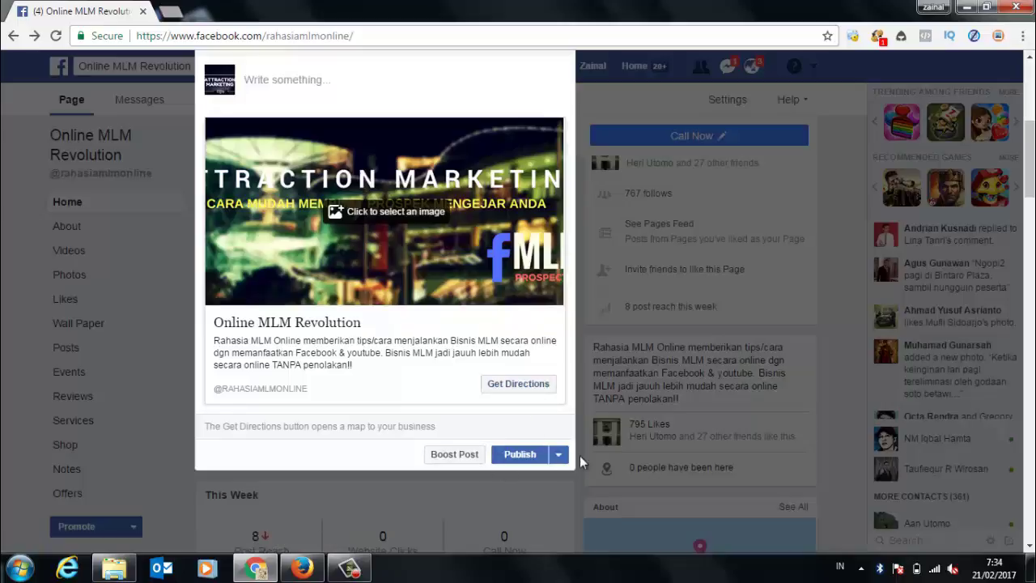
scroll(534, 402, up, 5)
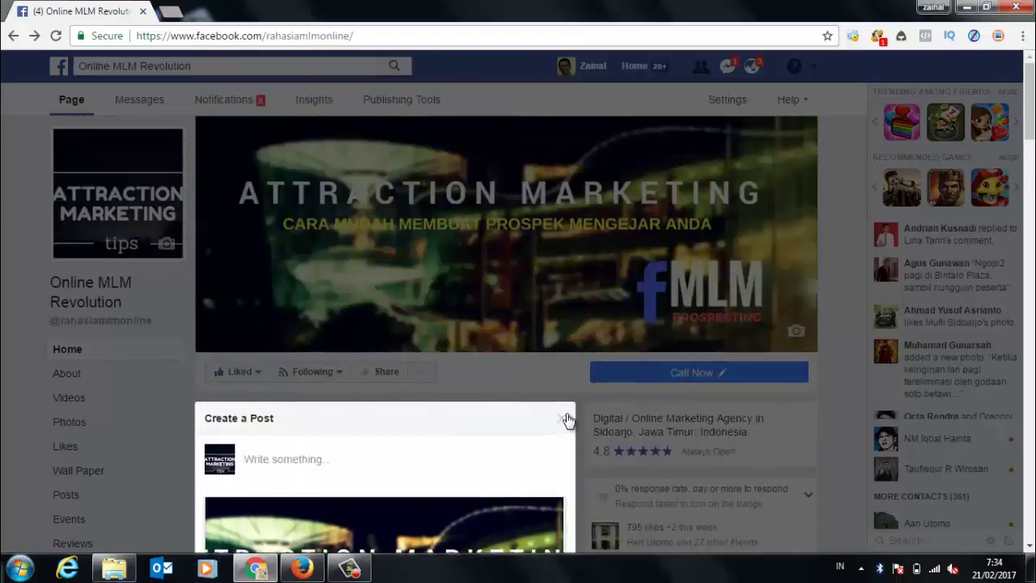
click(561, 421)
Review the page's remaining post types and its This Week, Photos and About sections.
scroll(512, 420, down, 3)
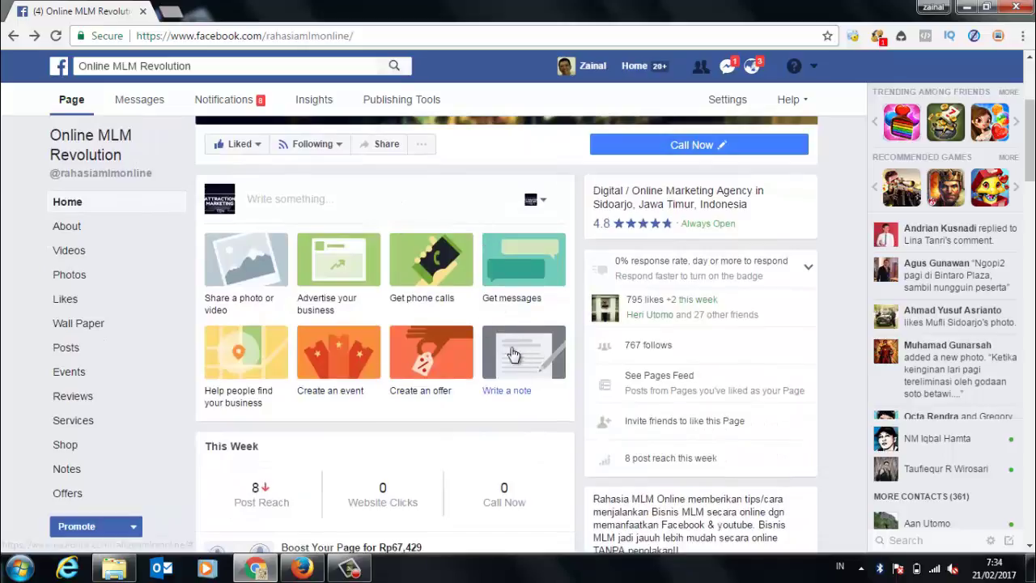
scroll(509, 381, down, 3)
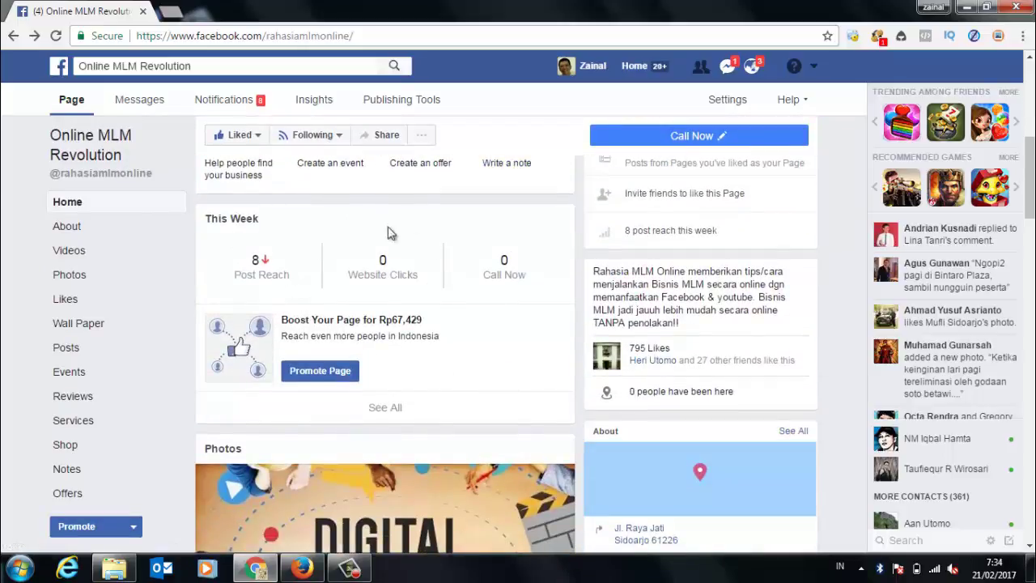
mouse_move(266, 275)
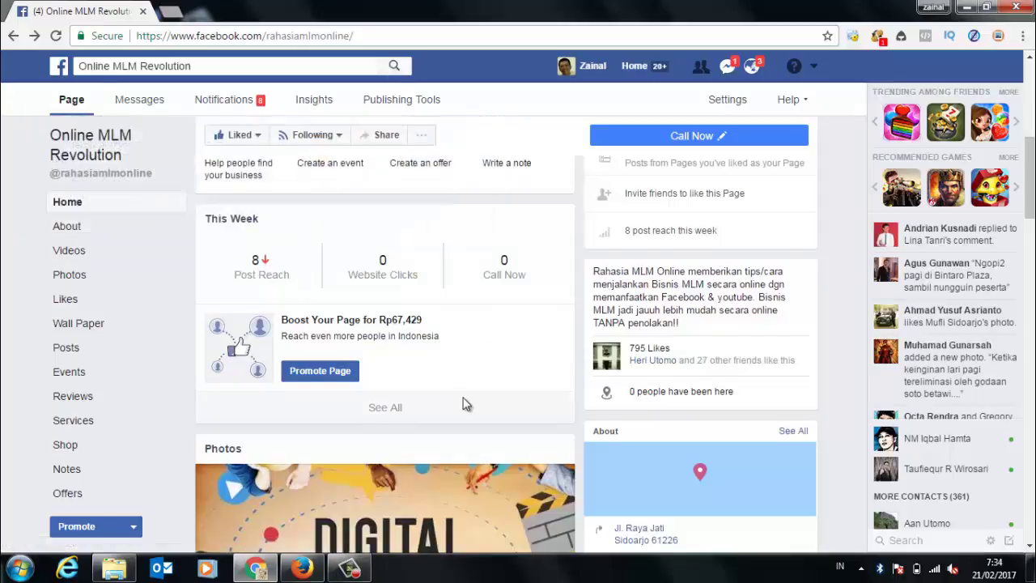
scroll(466, 405, down, 5)
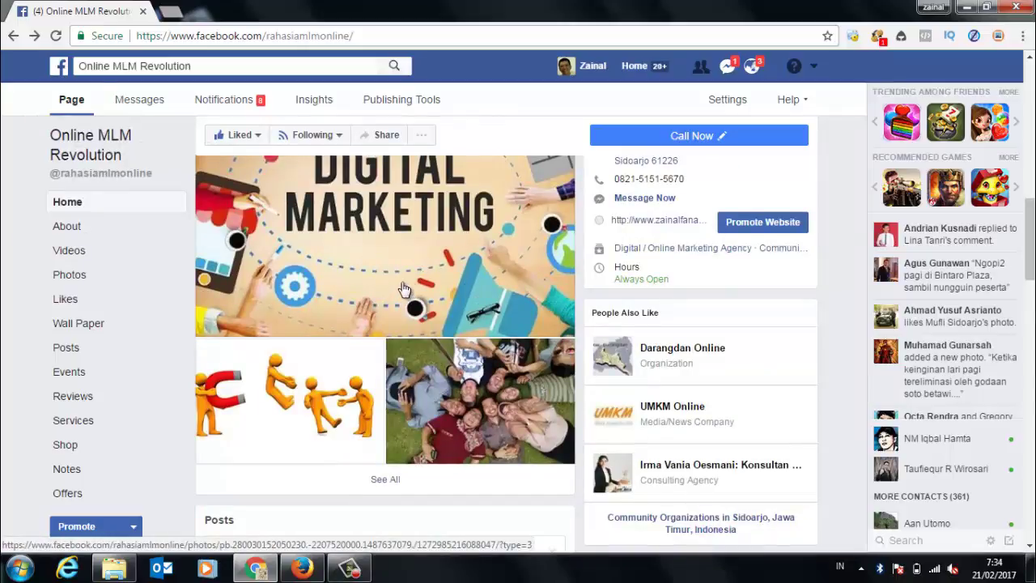
scroll(404, 289, up, 1)
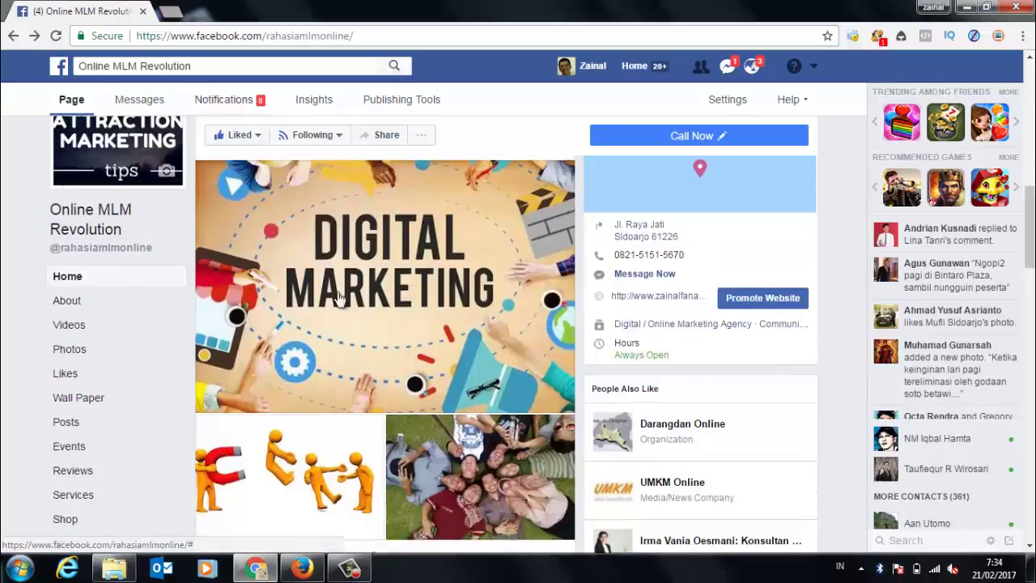
Switch to Notepad, write "SEO PAGE" with the list "1. NAME PAGE", "2. URL PAGE", "3. SHORT DESCRIPTION", and minimize the note.
click(20, 568)
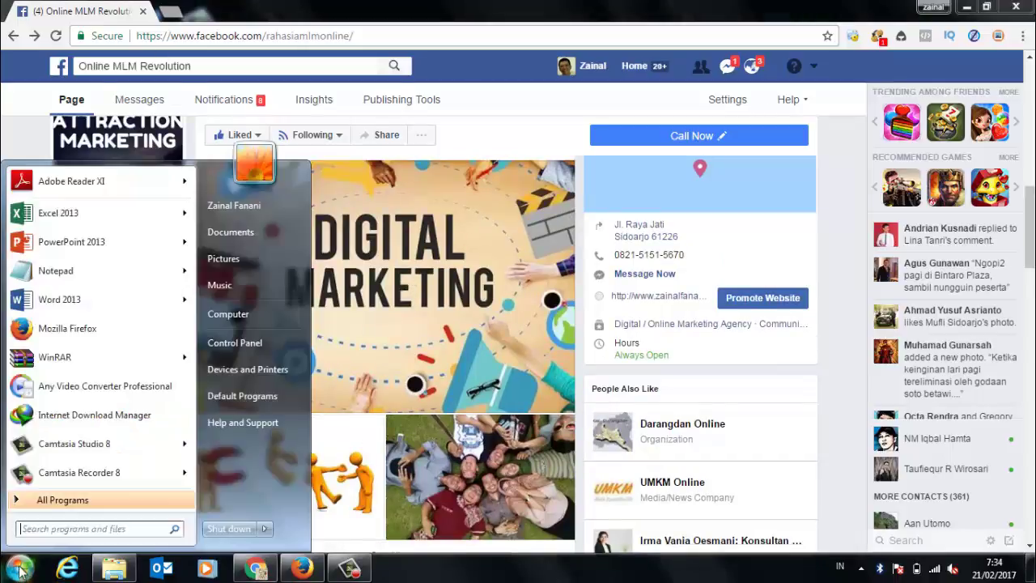
click(70, 275)
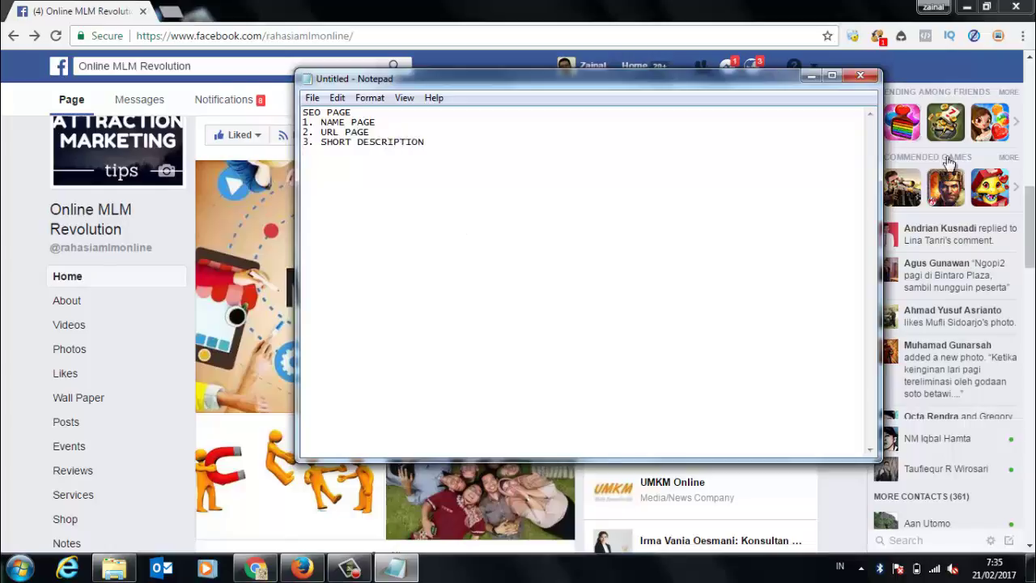
click(811, 78)
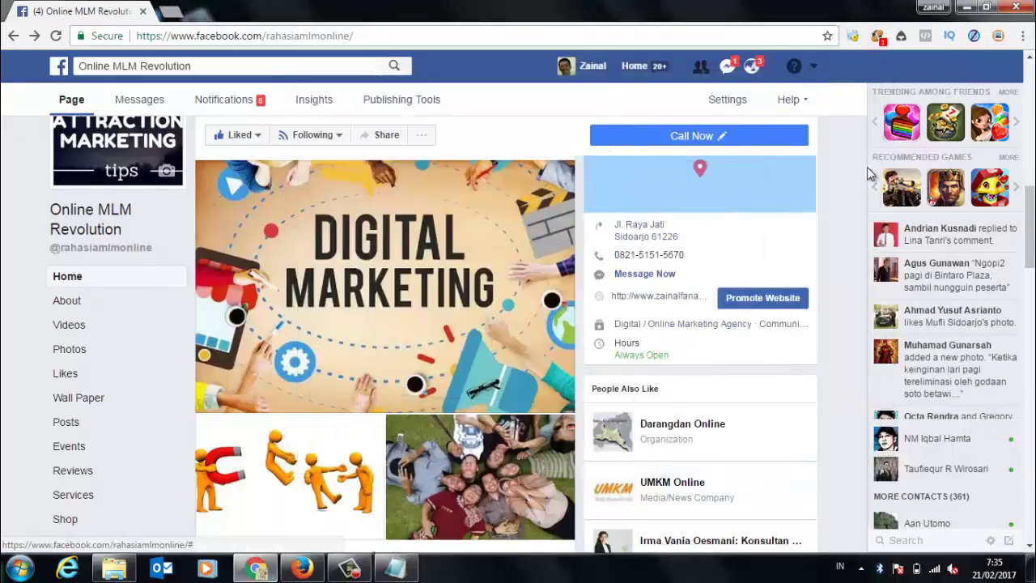
Open Google in a new browser tab and search for "RAHASIA mlm online".
click(168, 13)
text(GOO)
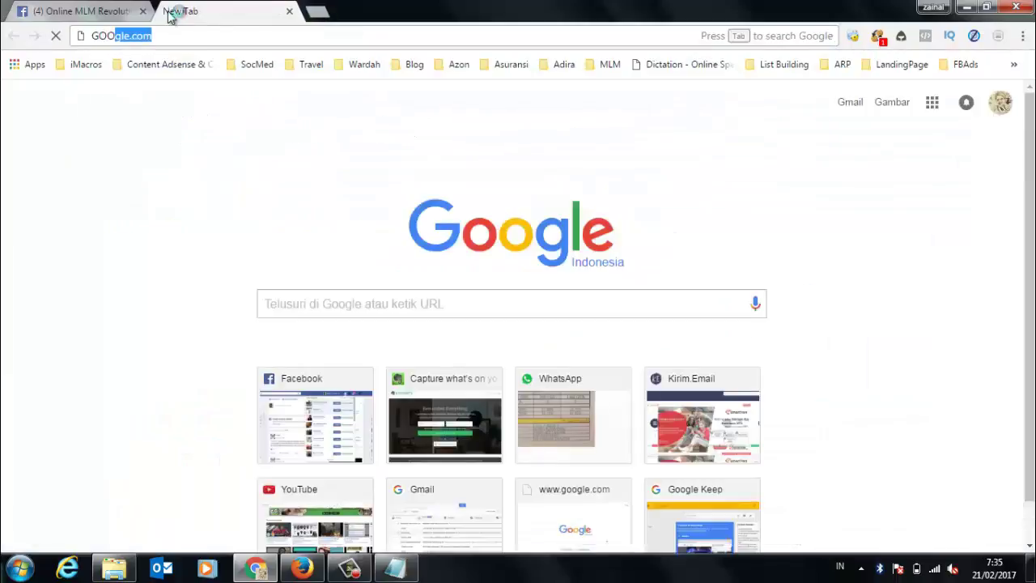
key(Return)
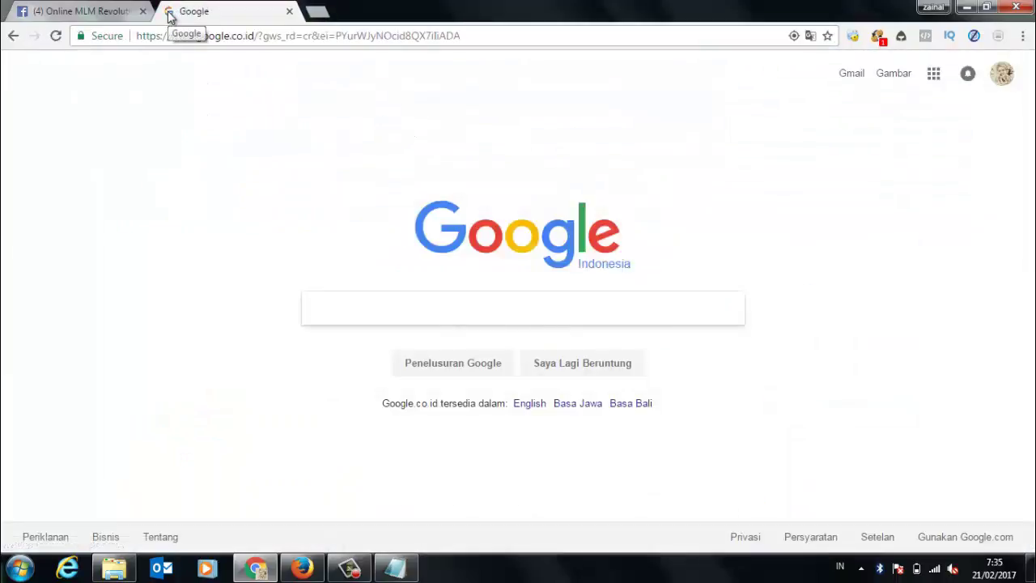
text(RAHASIA )
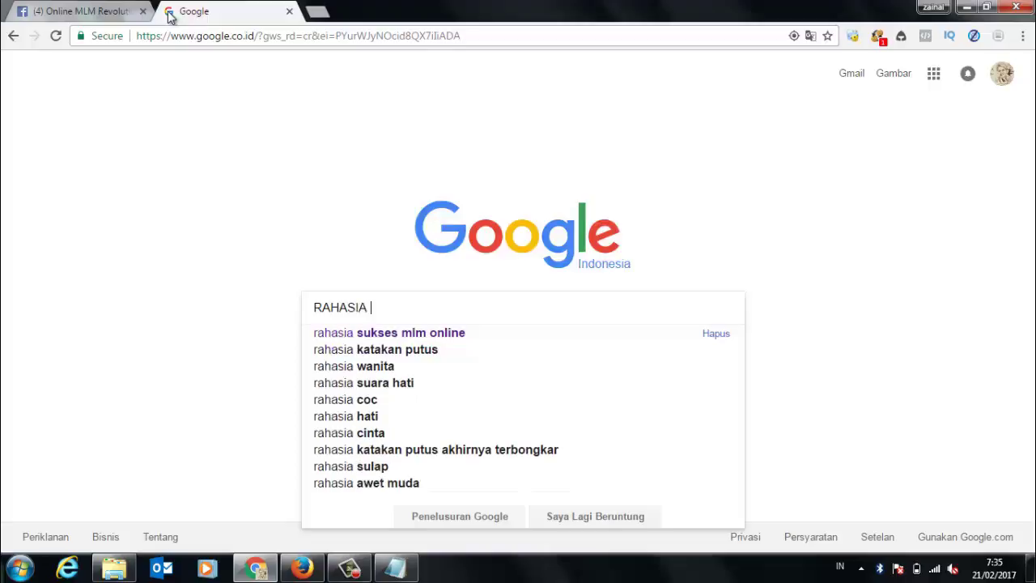
text(mlm on)
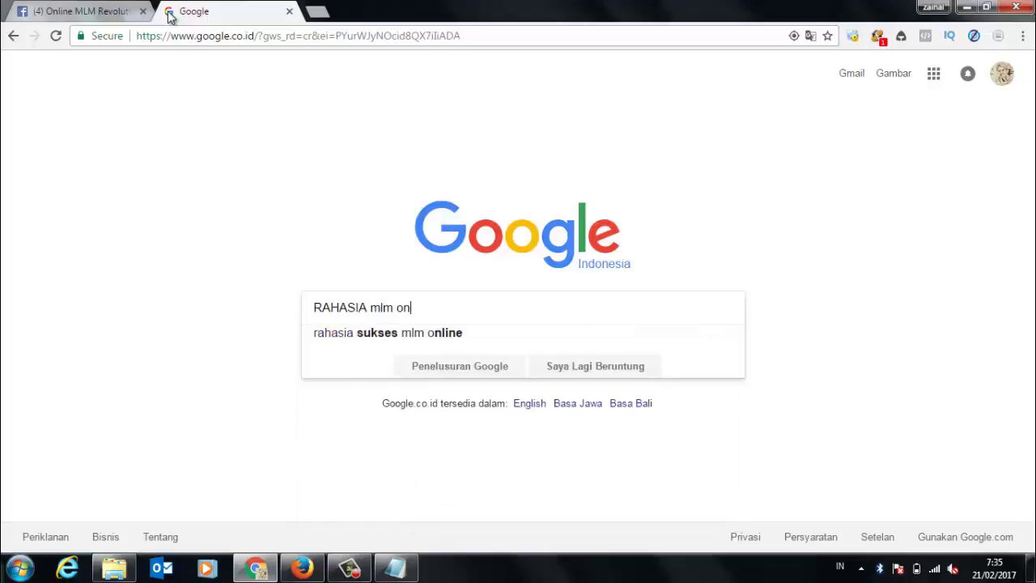
text(line)
key(Return)
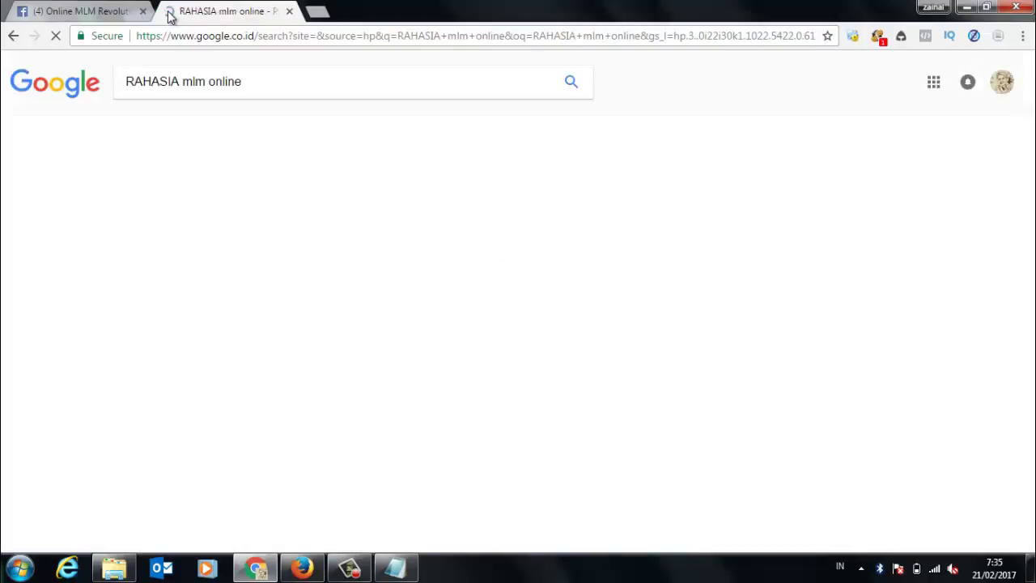
Look through the first page of search results for the Facebook Page, checking back against the Page itself.
scroll(590, 317, down, 3)
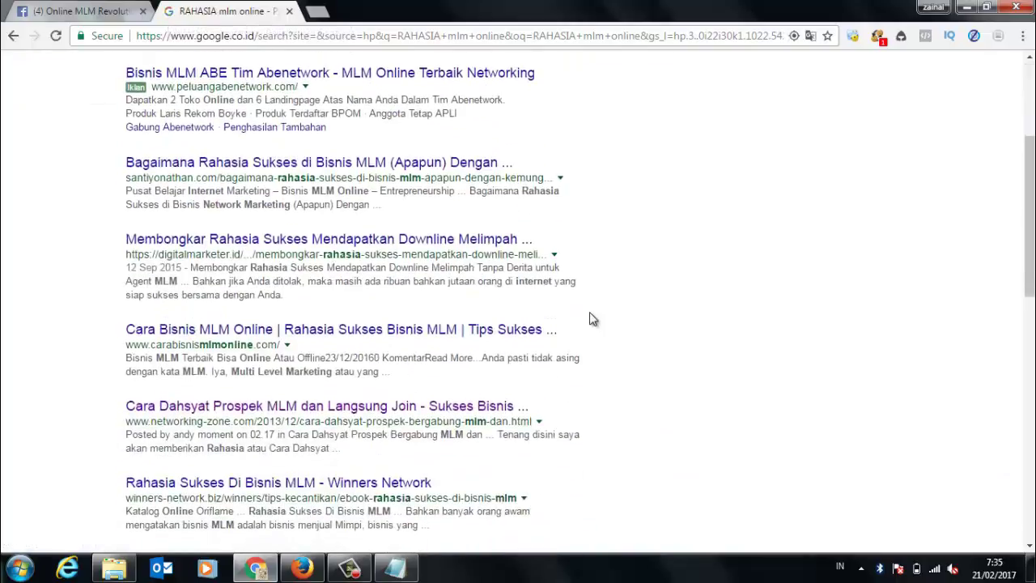
scroll(592, 319, down, 5)
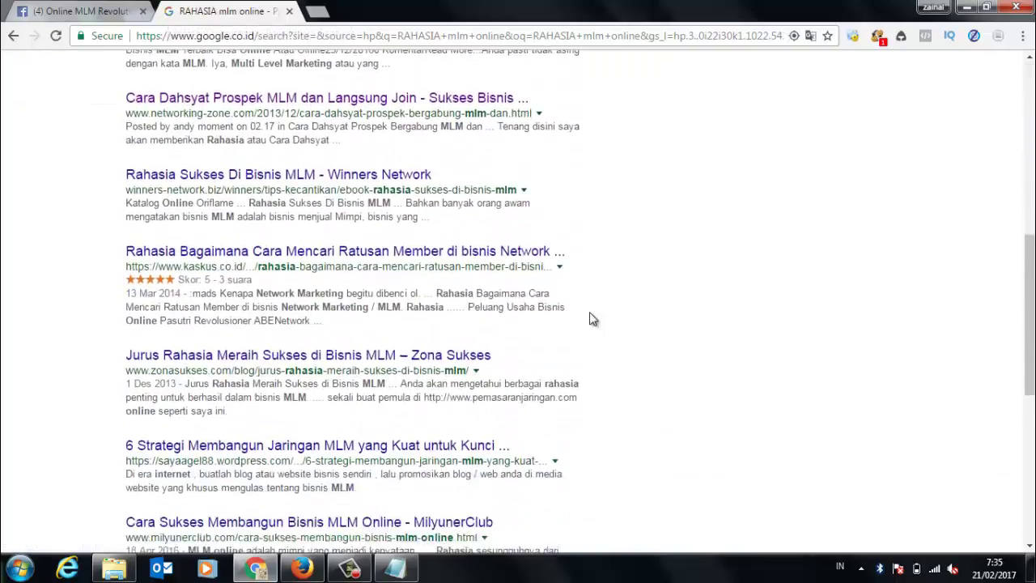
scroll(592, 319, down, 4)
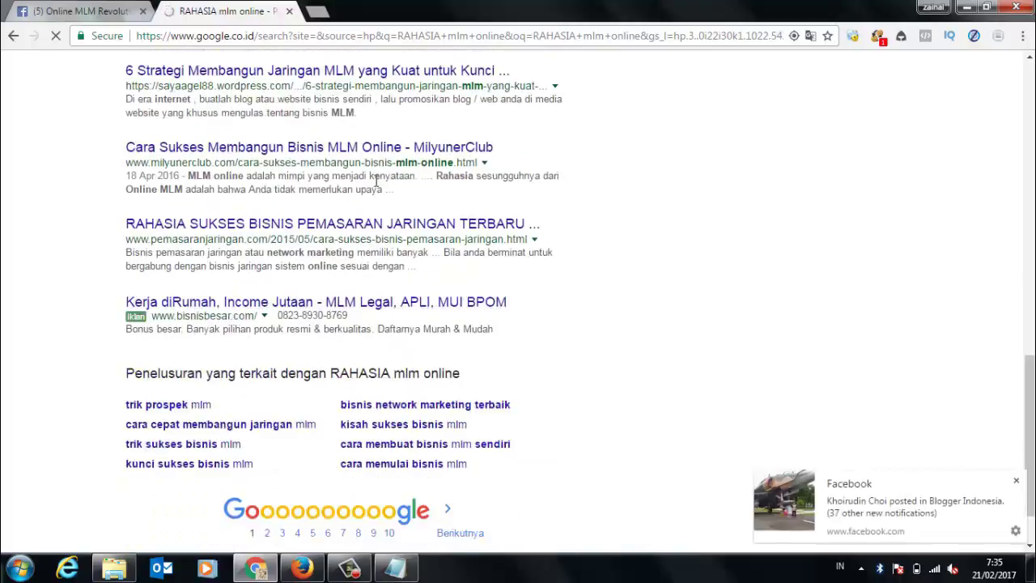
scroll(609, 275, up, 3)
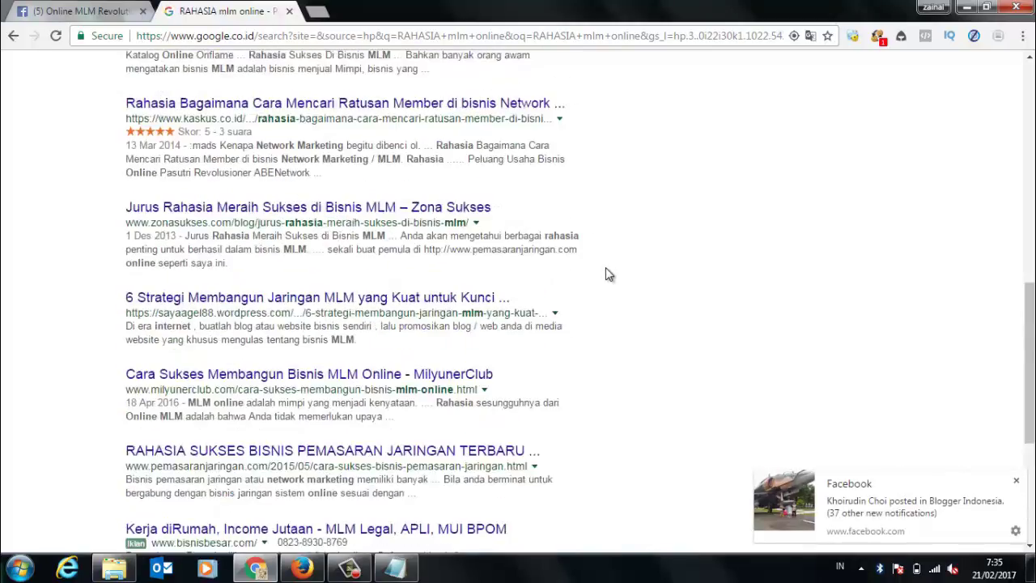
scroll(609, 275, up, 5)
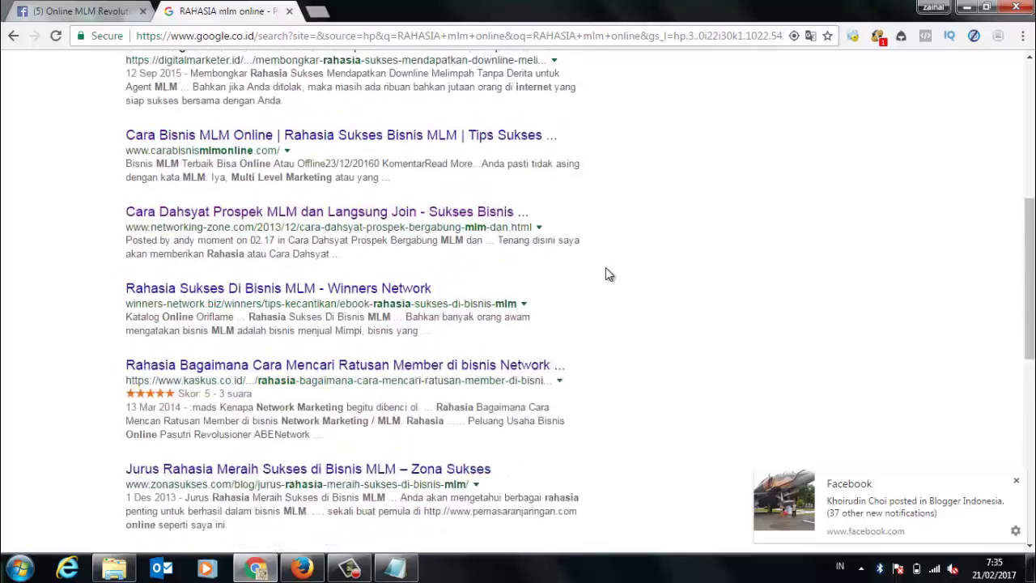
scroll(609, 274, up, 2)
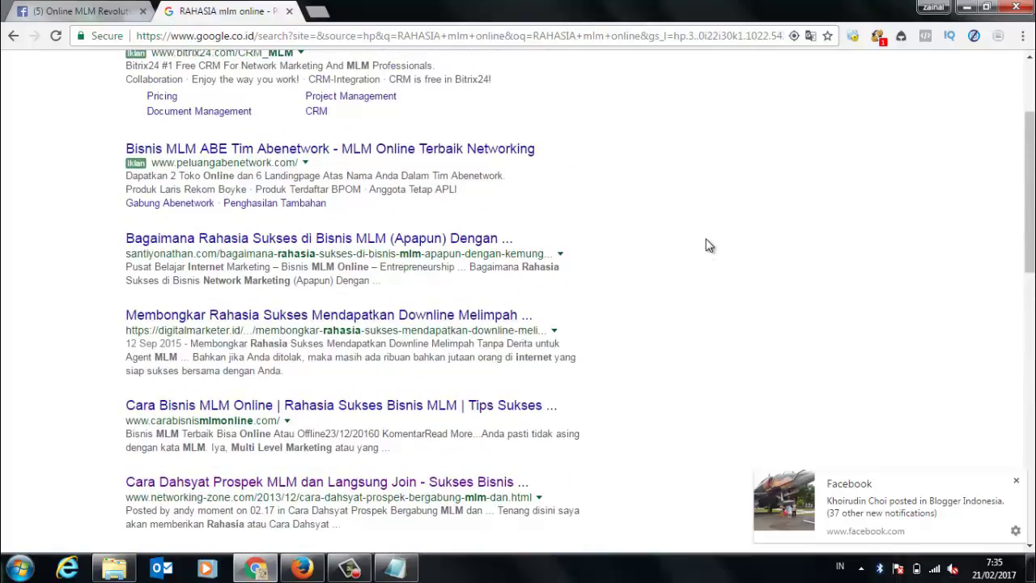
click(85, 12)
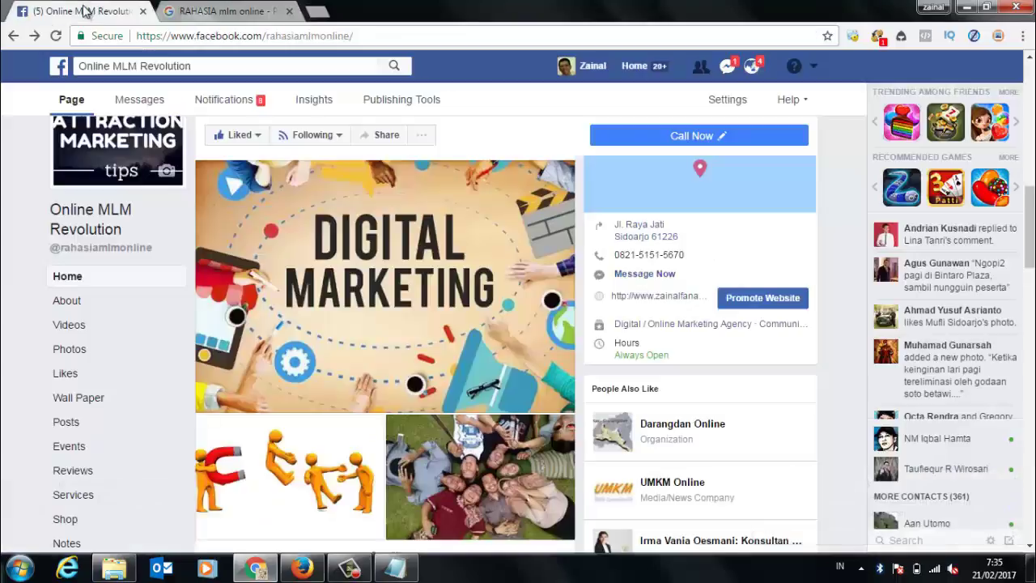
click(211, 16)
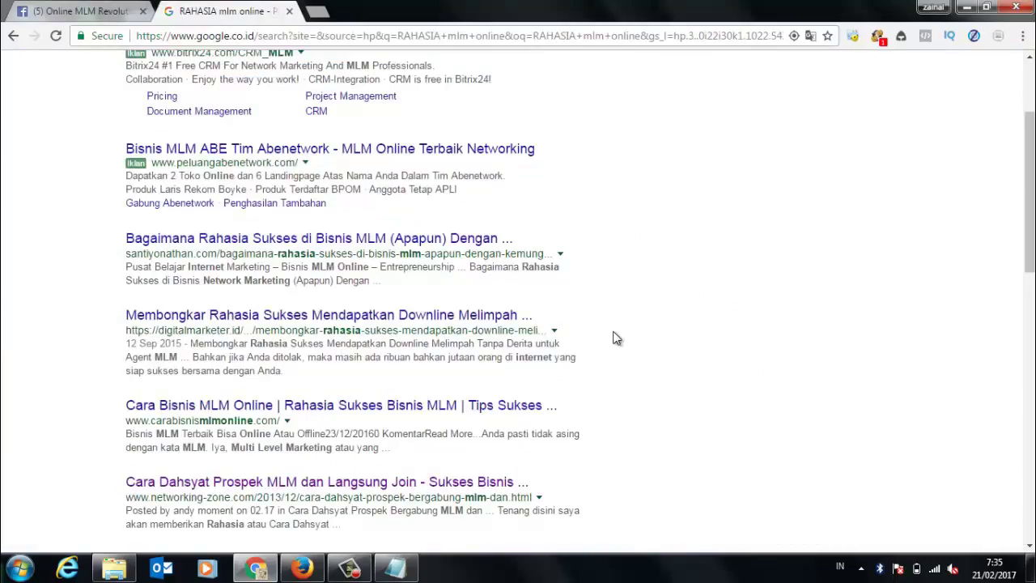
Open page 2 of the "RAHASIA mlm online" results and look through its entries.
scroll(613, 338, down, 5)
scroll(616, 338, down, 5)
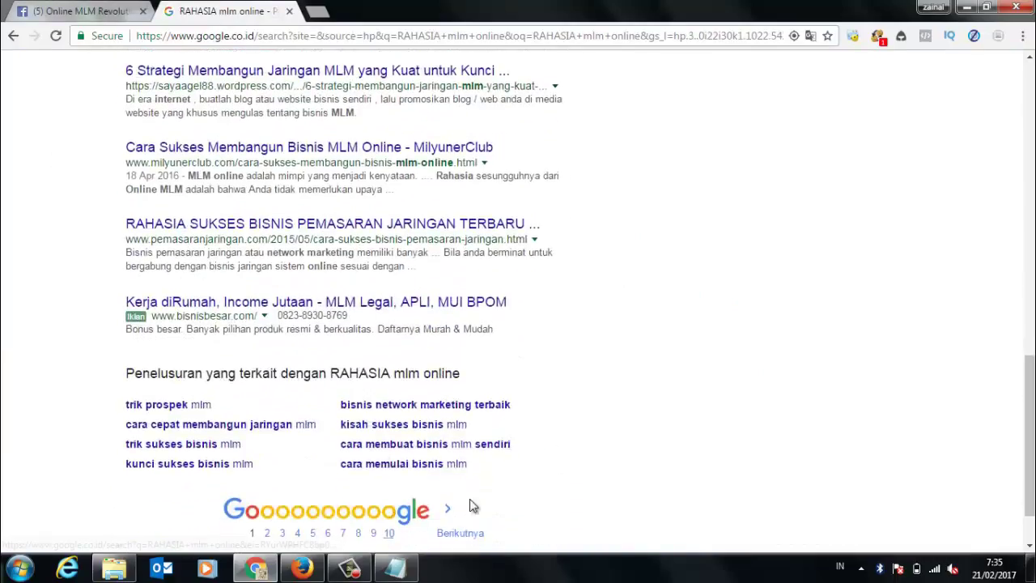
scroll(609, 431, down, 1)
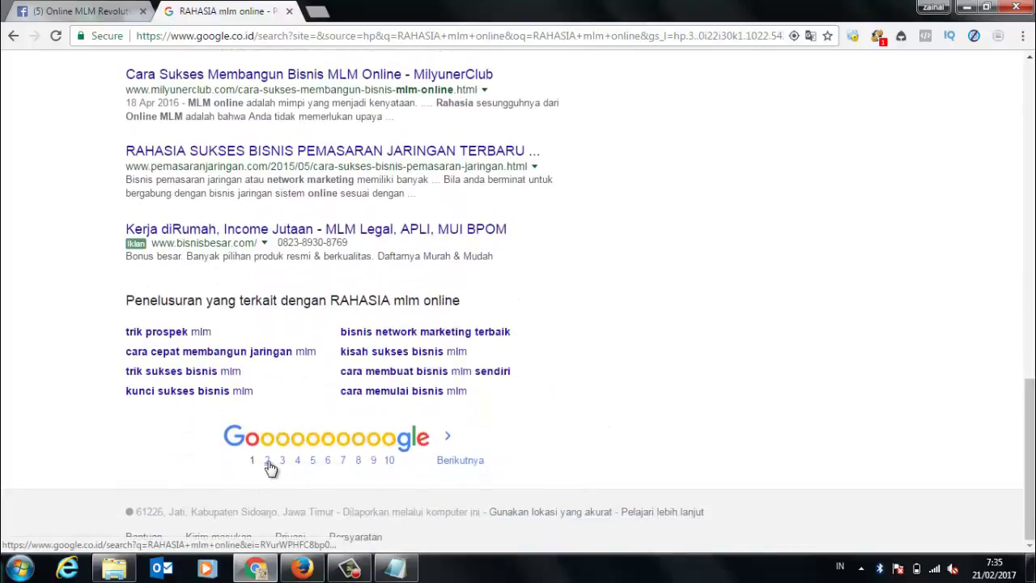
click(268, 462)
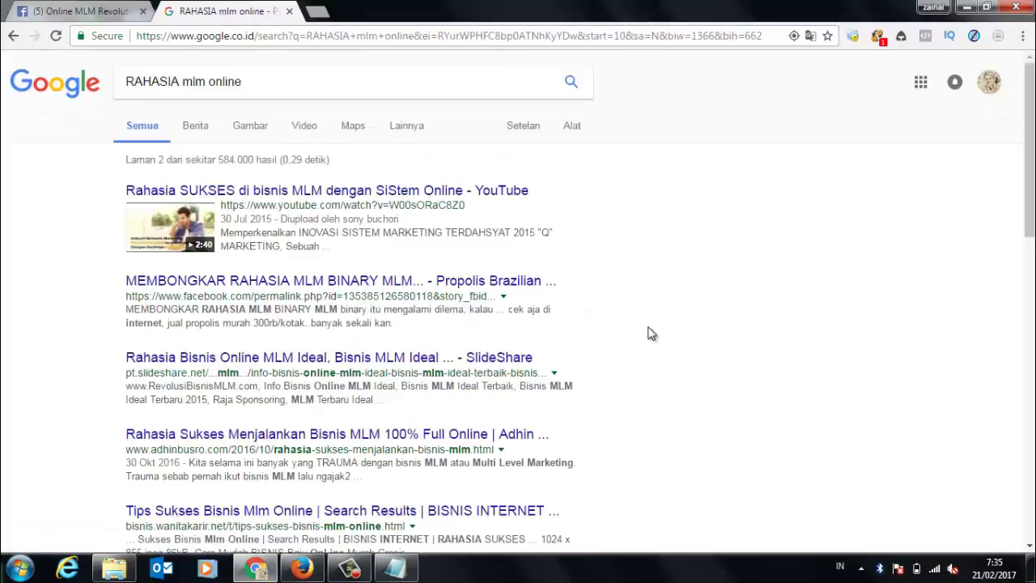
scroll(652, 334, down, 9)
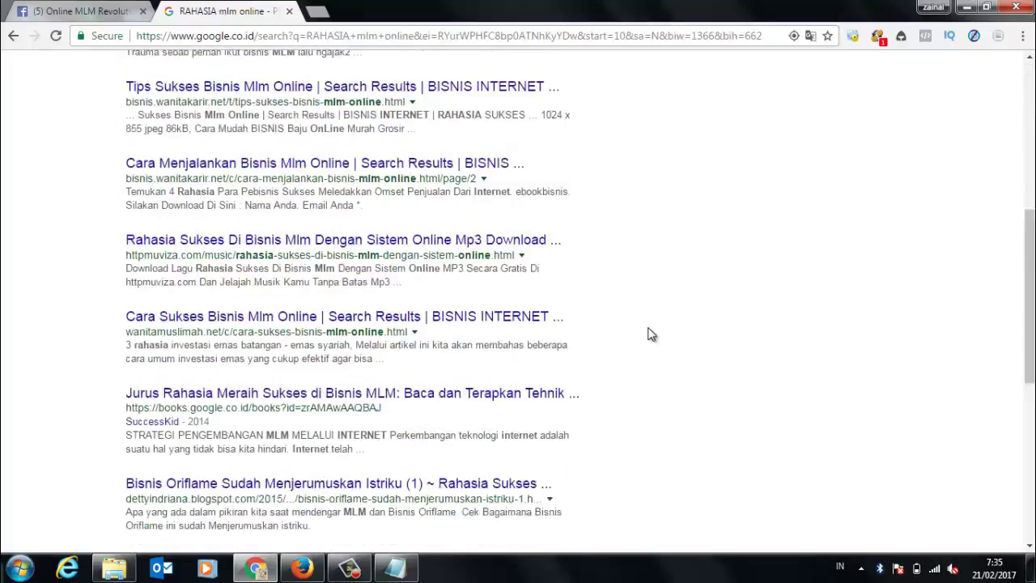
Return to the Facebook Page and compare its name and URL with the SEO PAGE list in Notepad, then minimize the note.
click(81, 11)
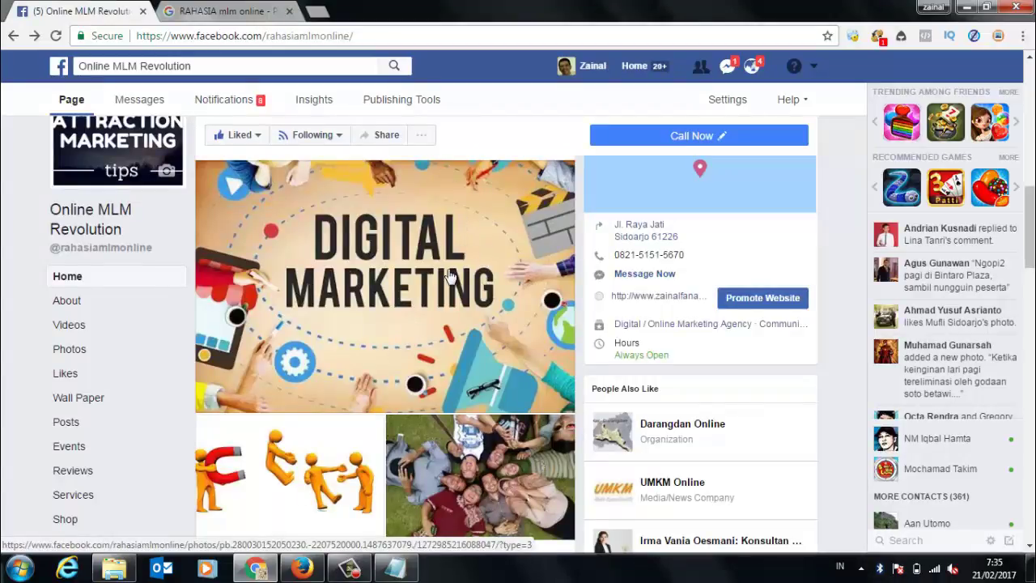
scroll(451, 276, up, 9)
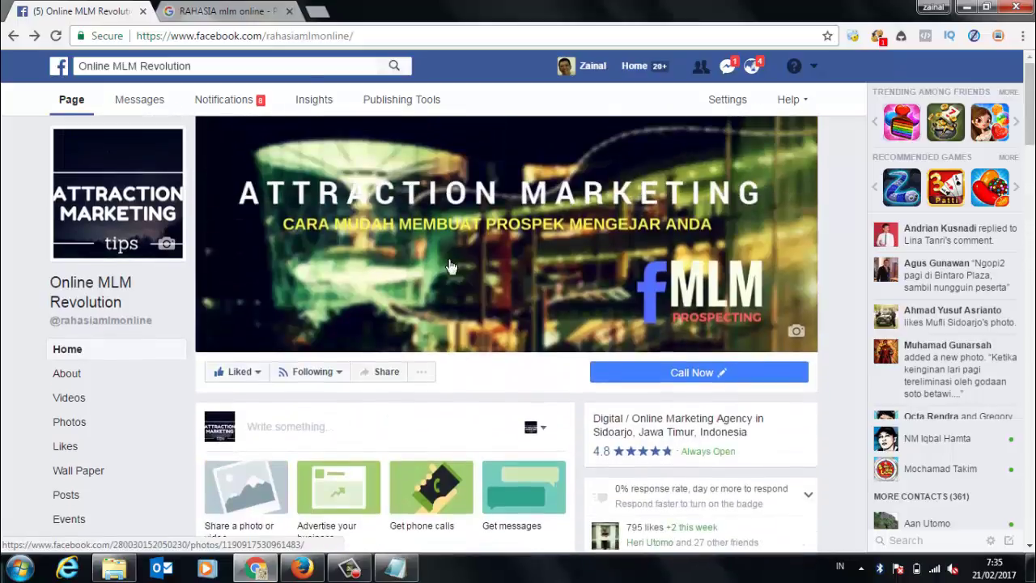
click(413, 573)
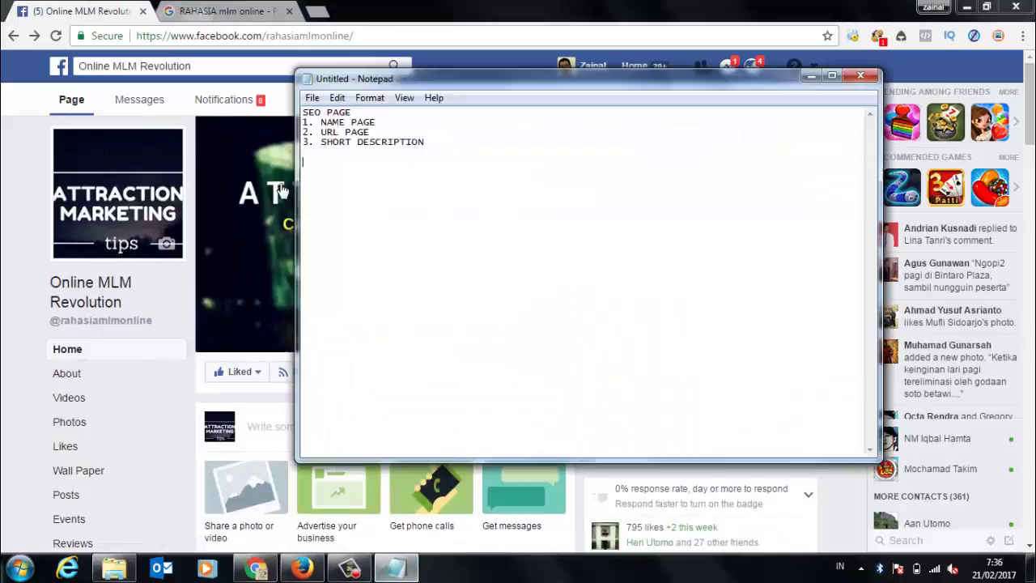
click(809, 77)
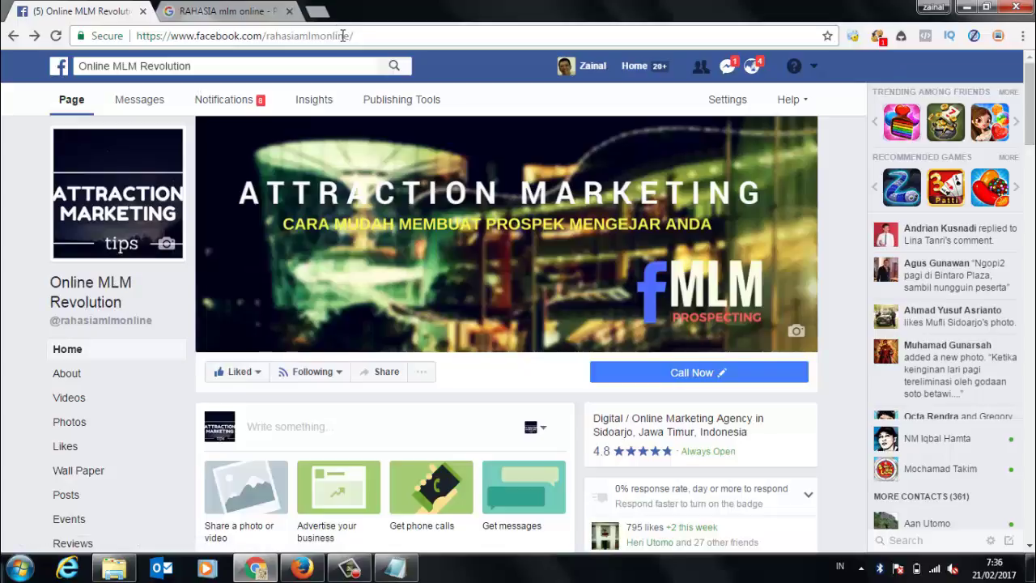
Open the Page's About section and review its general details, story, business info and About description.
mouse_move(91, 324)
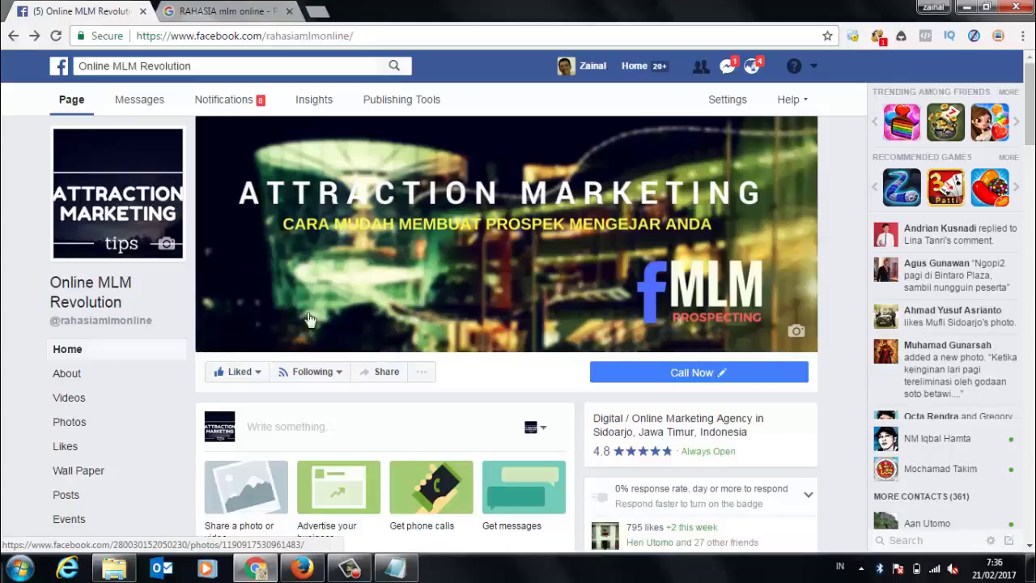
click(68, 377)
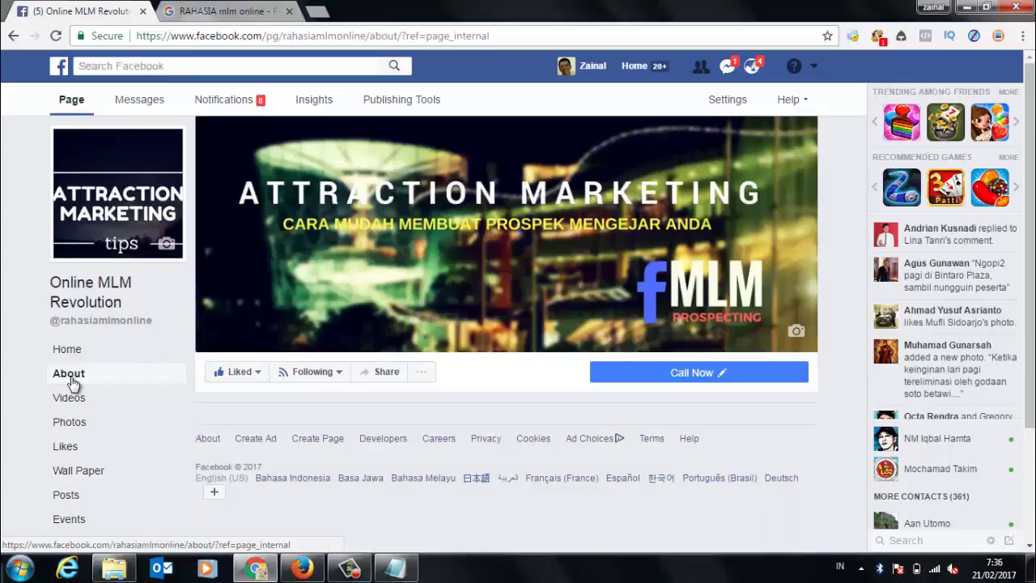
scroll(482, 407, down, 5)
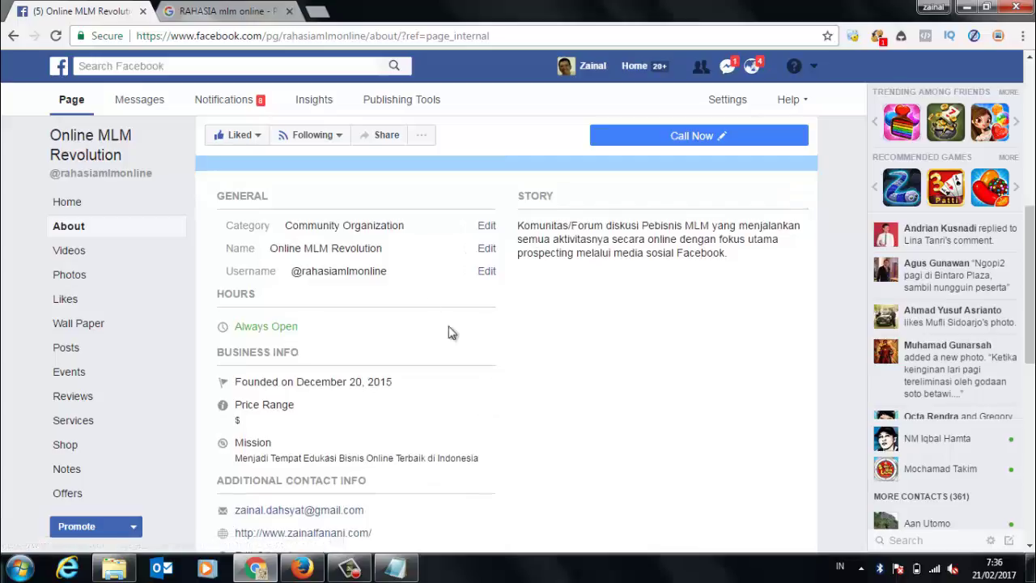
scroll(534, 363, down, 3)
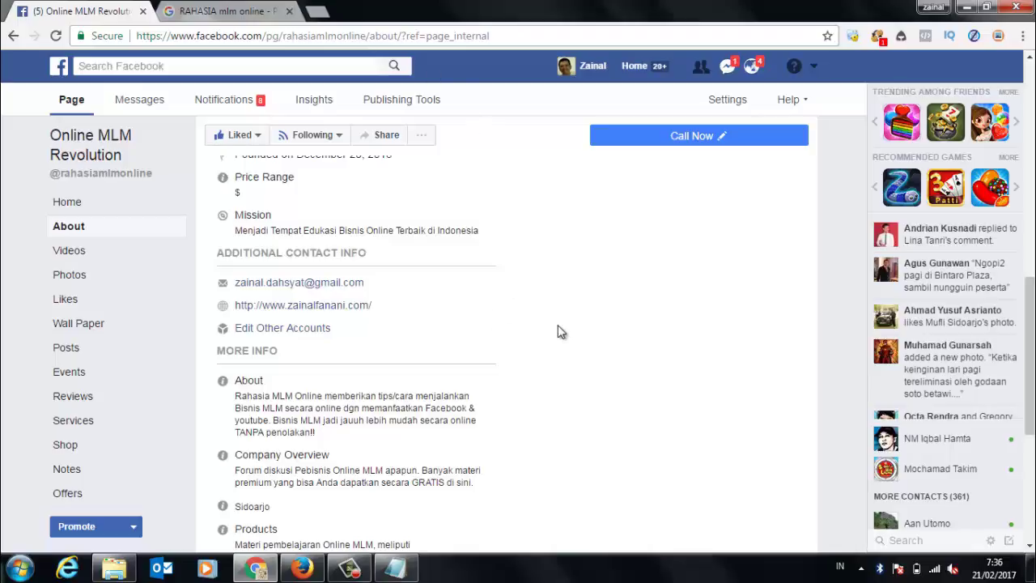
scroll(530, 339, up, 3)
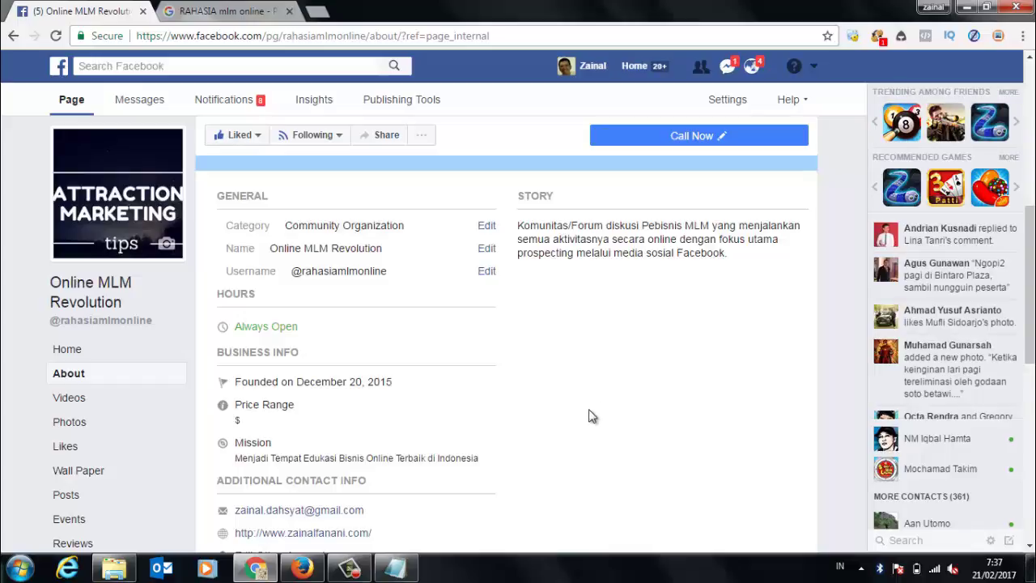
scroll(592, 416, up, 5)
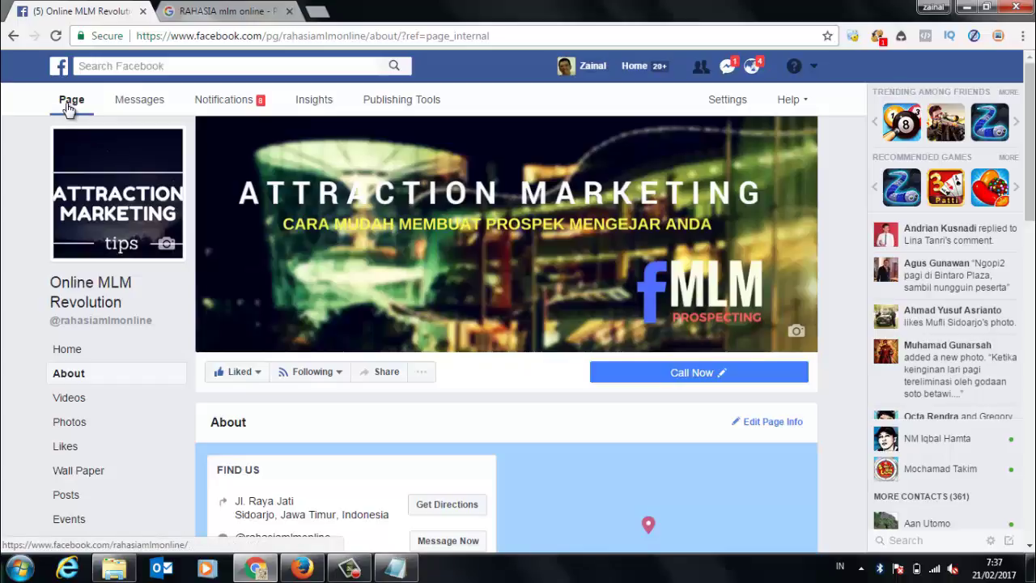
Switch back to the Google results and replace the query with a search for "edgerank".
click(217, 11)
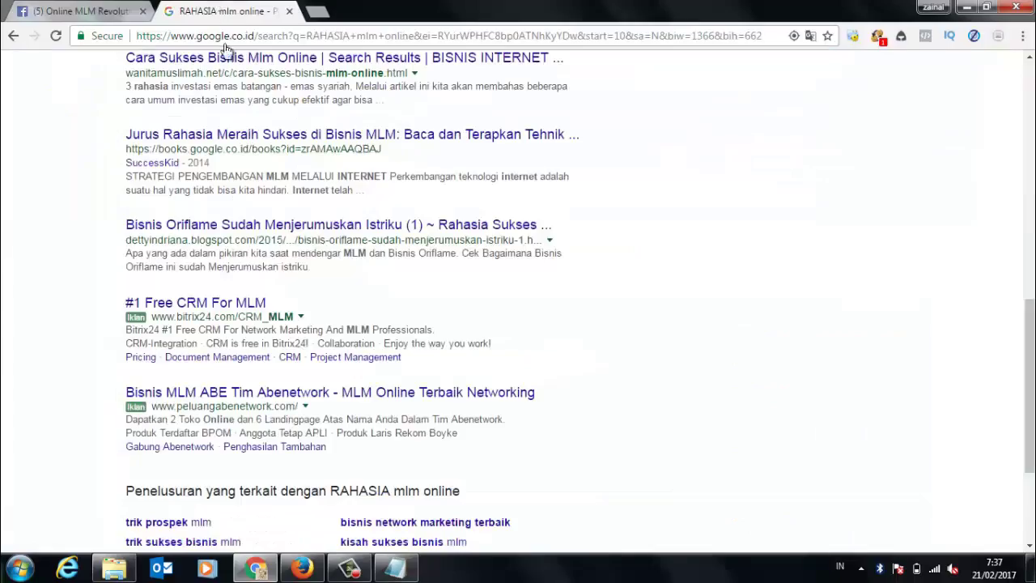
scroll(591, 344, up, 10)
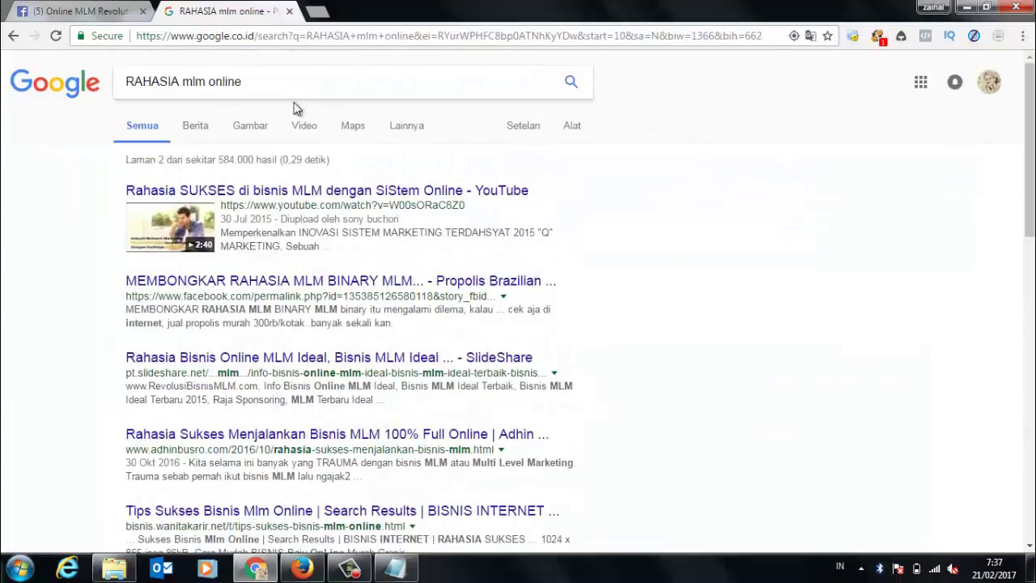
click(181, 85)
key(ctrl+a)
text(ed)
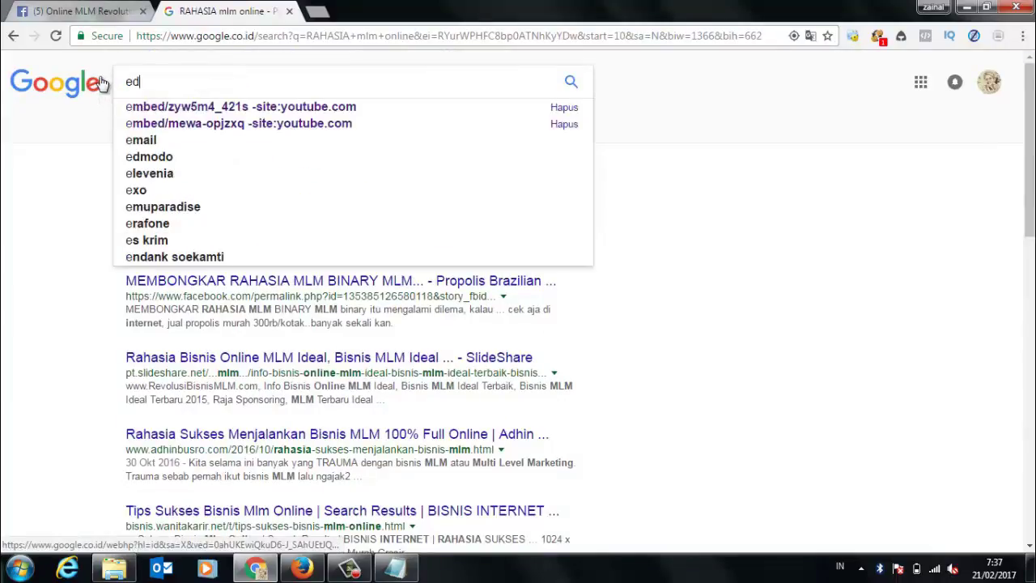
text(ger)
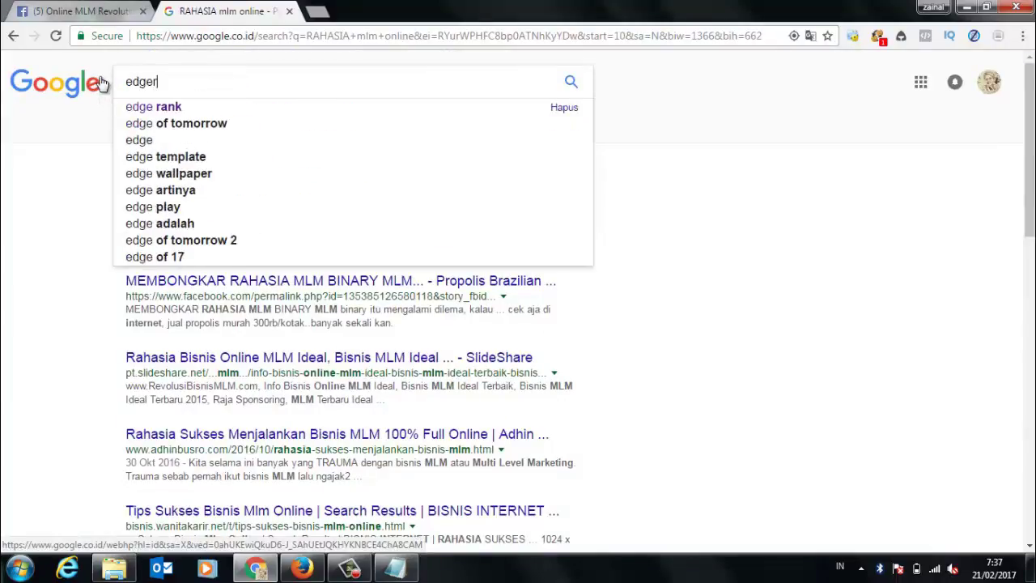
text(abk)
key(Return)
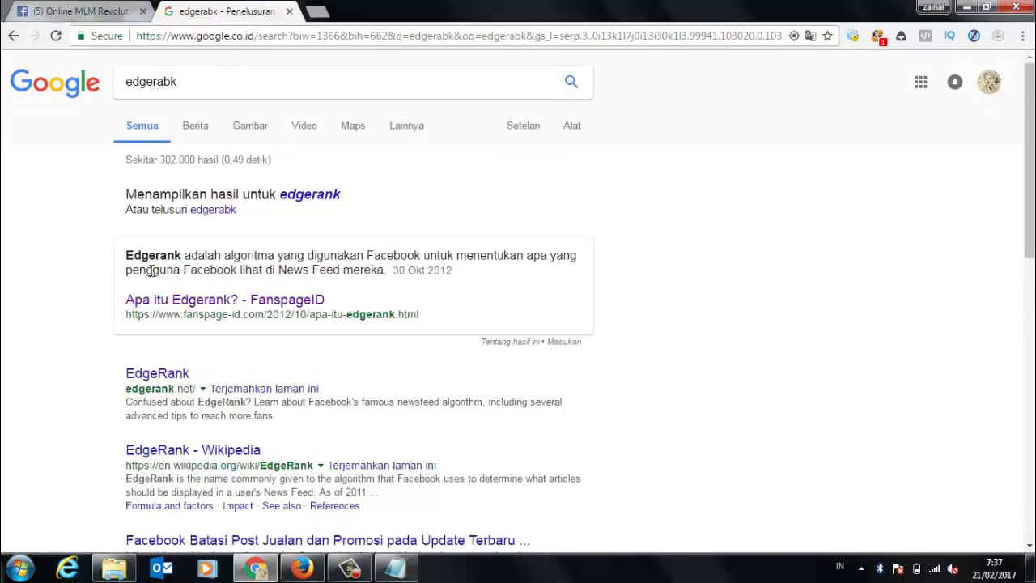
Examine the image results for the EdgeRank formula of affinity, weight and decay, then return to the Facebook Page.
click(249, 128)
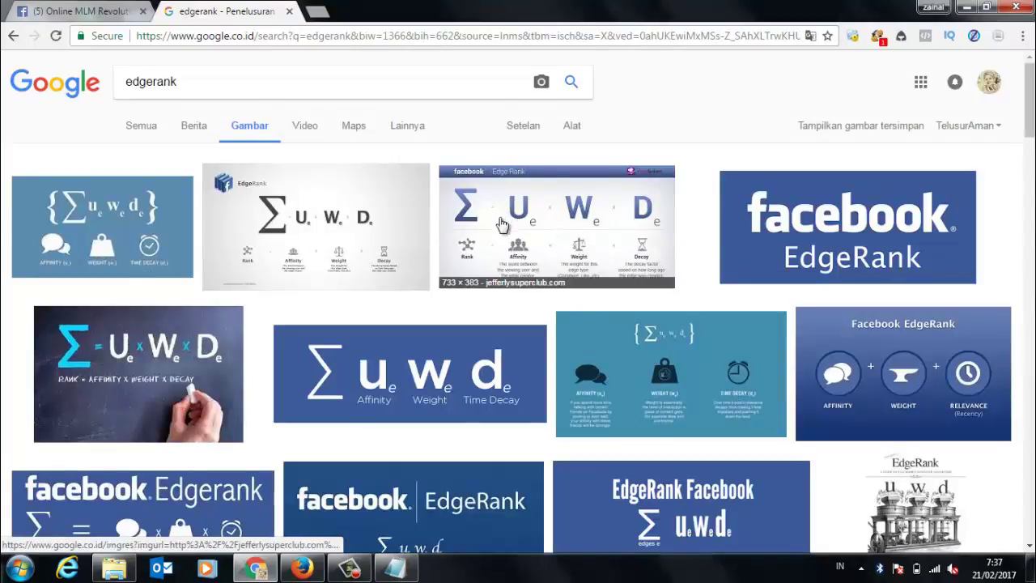
click(583, 204)
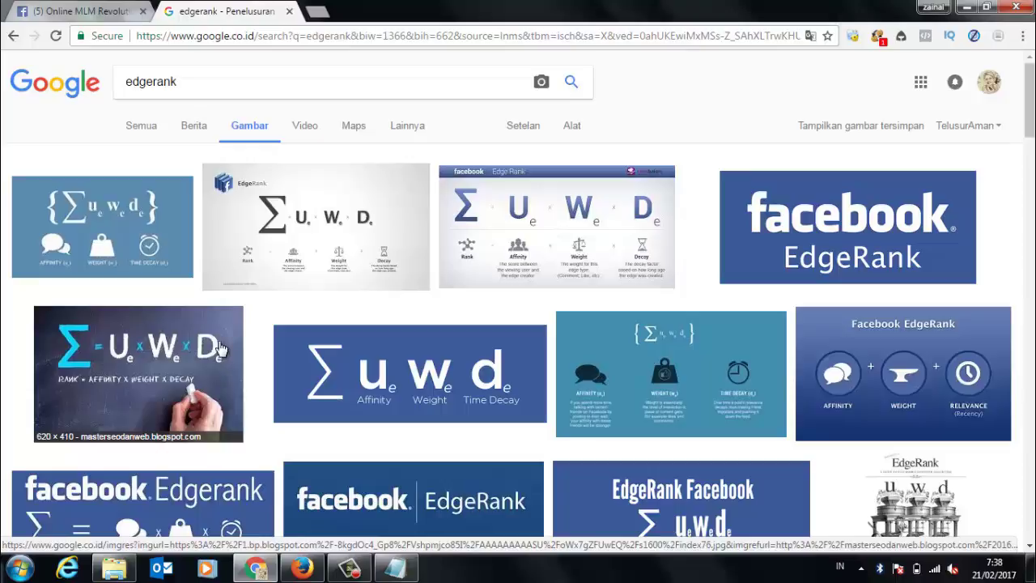
click(99, 13)
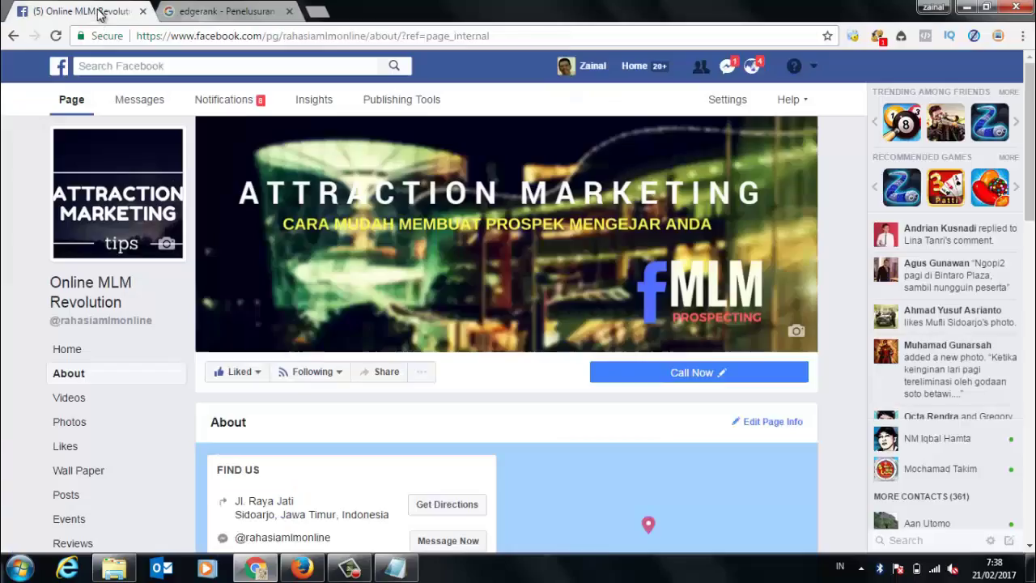
Open the Page's home view, change the last heading in the Notepad note to FEEDS, and minimize the note.
click(81, 101)
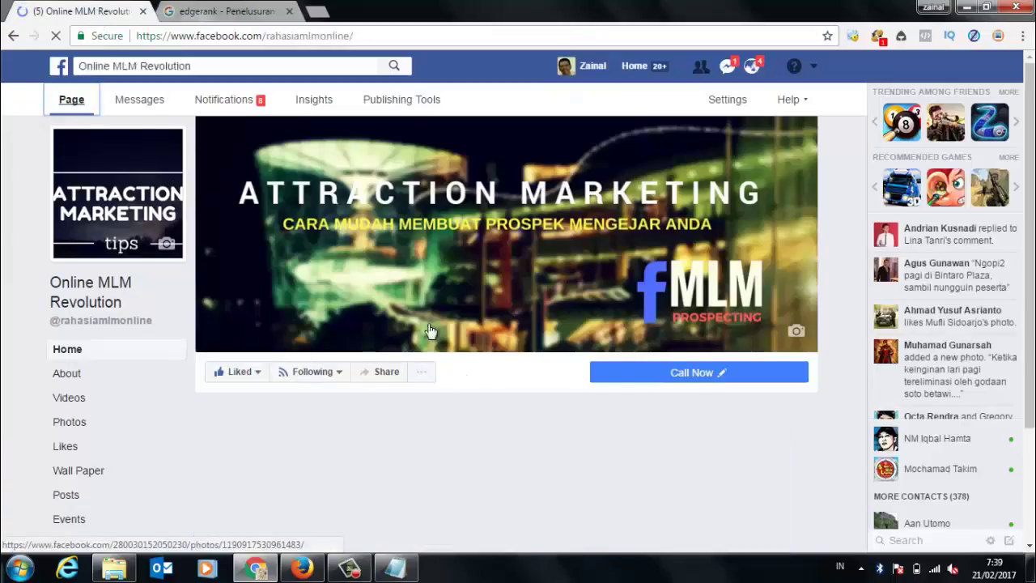
scroll(435, 366, down, 3)
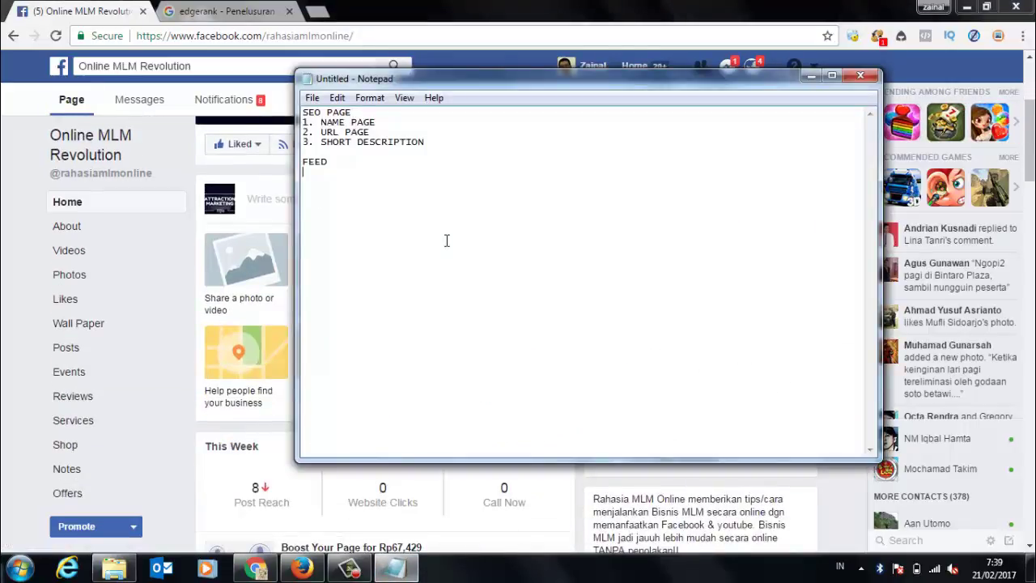
text(S)
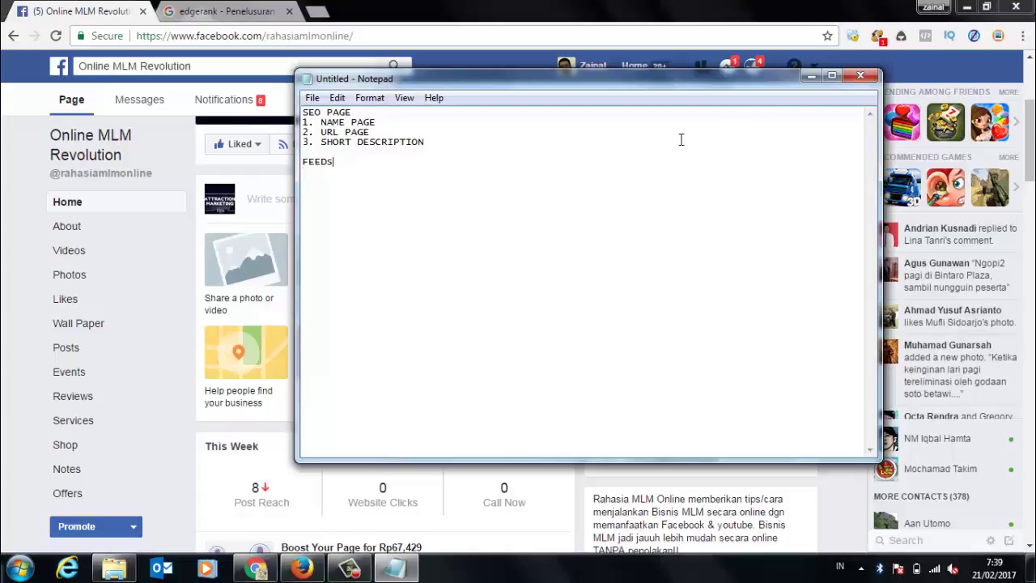
click(811, 77)
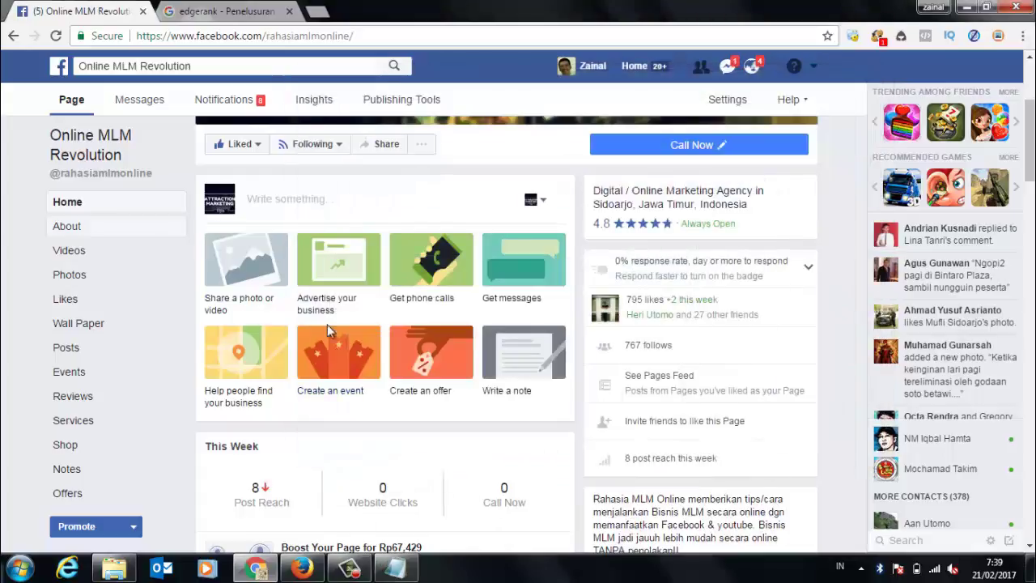
Review the Page's posts from the January 24 e-commerce post down to the January 8 Attraction Marketing post.
scroll(460, 369, down, 5)
scroll(460, 369, down, 8)
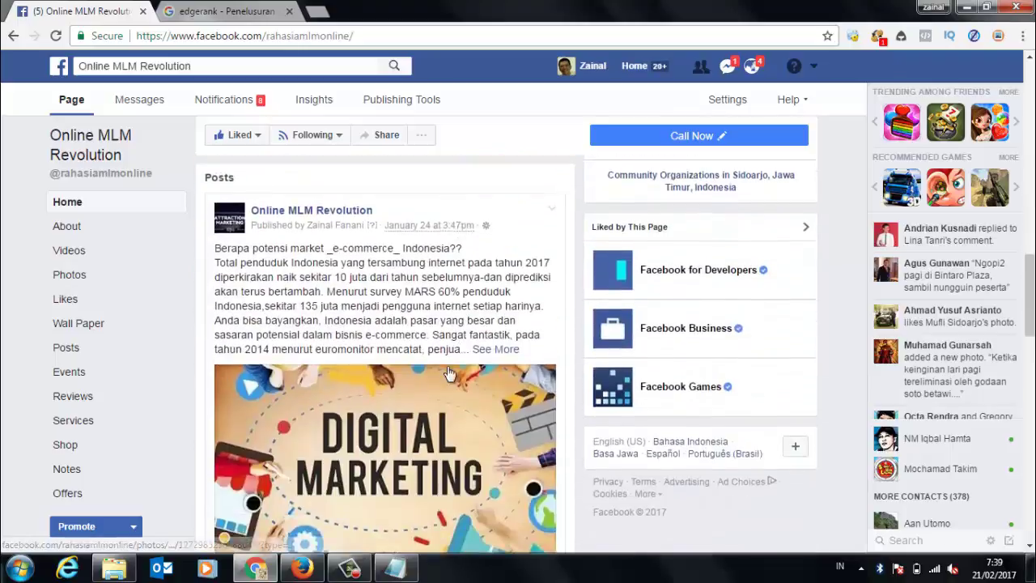
scroll(405, 314, up, 2)
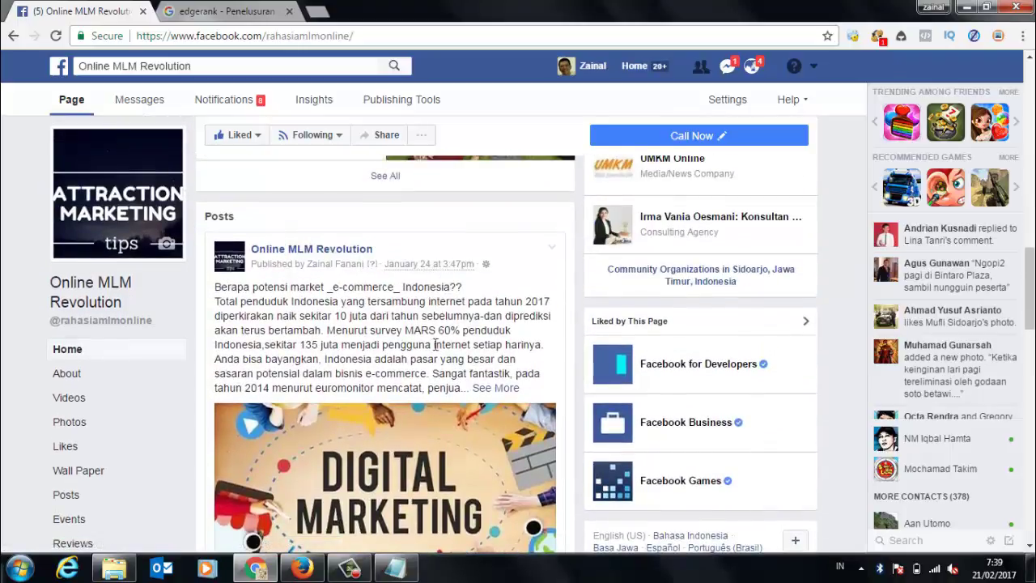
scroll(419, 397, down, 7)
scroll(420, 397, down, 4)
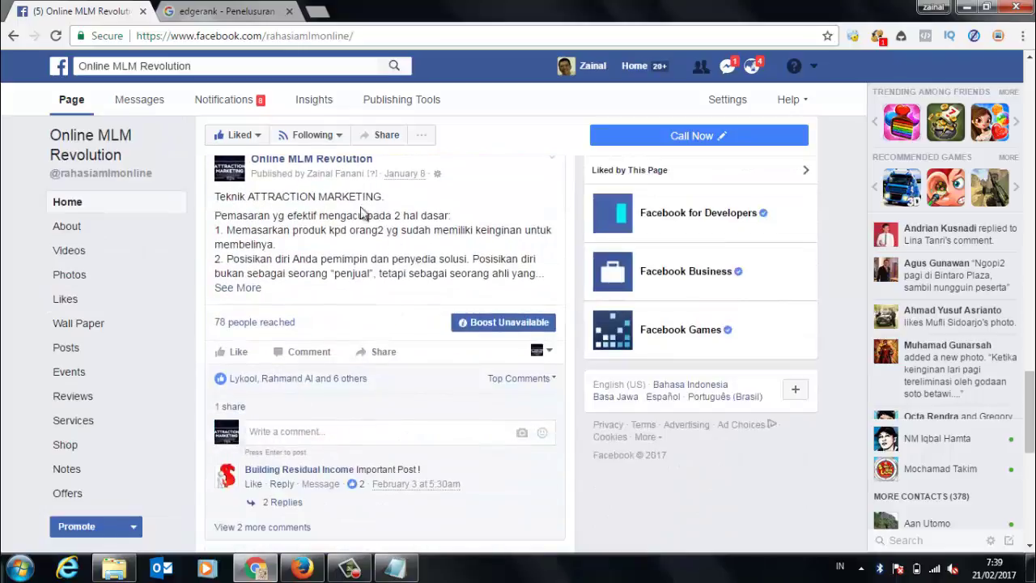
Open the personal profile in a new tab and go from there to the home News Feed.
right_click(587, 70)
click(631, 83)
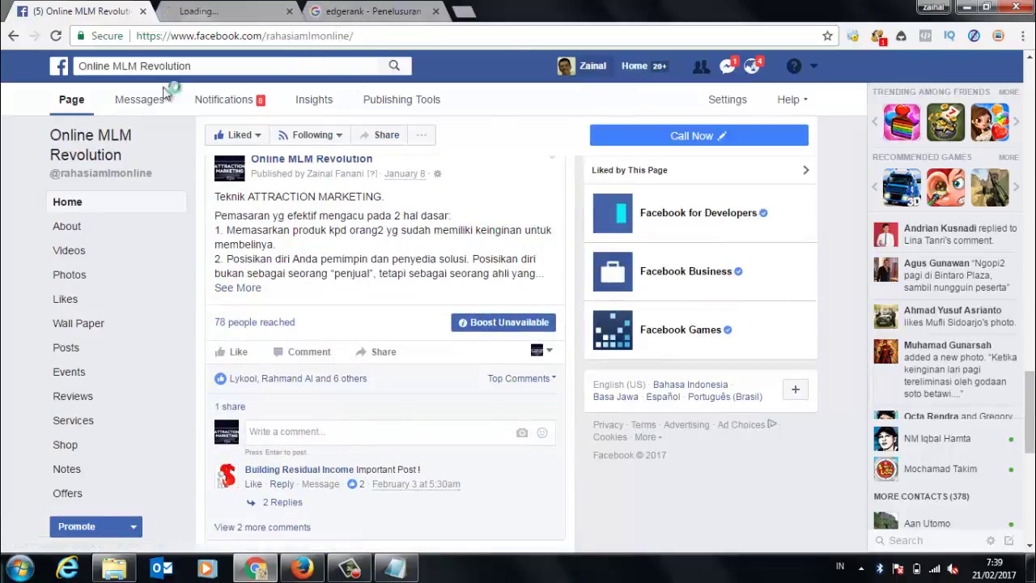
click(226, 11)
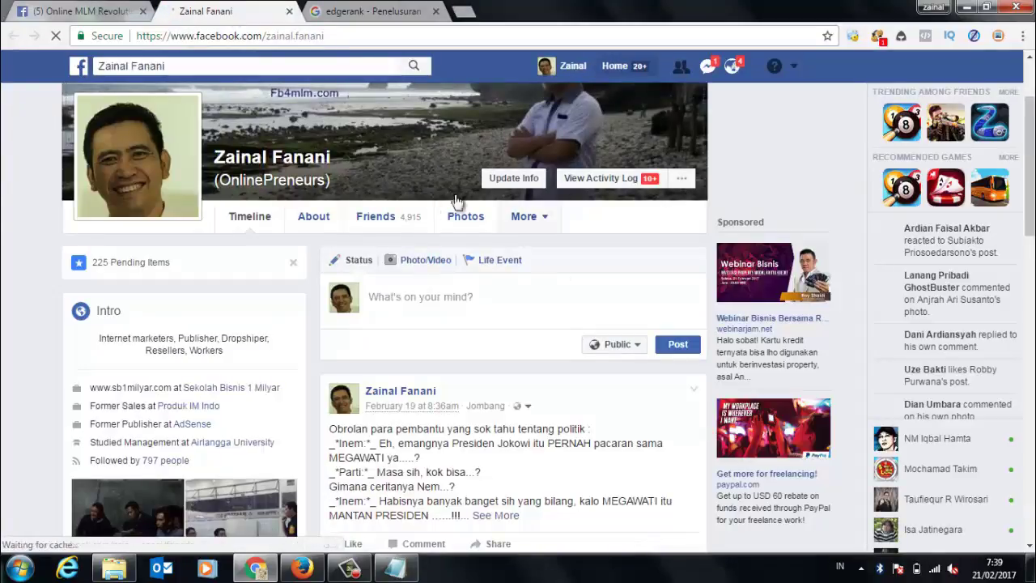
click(617, 65)
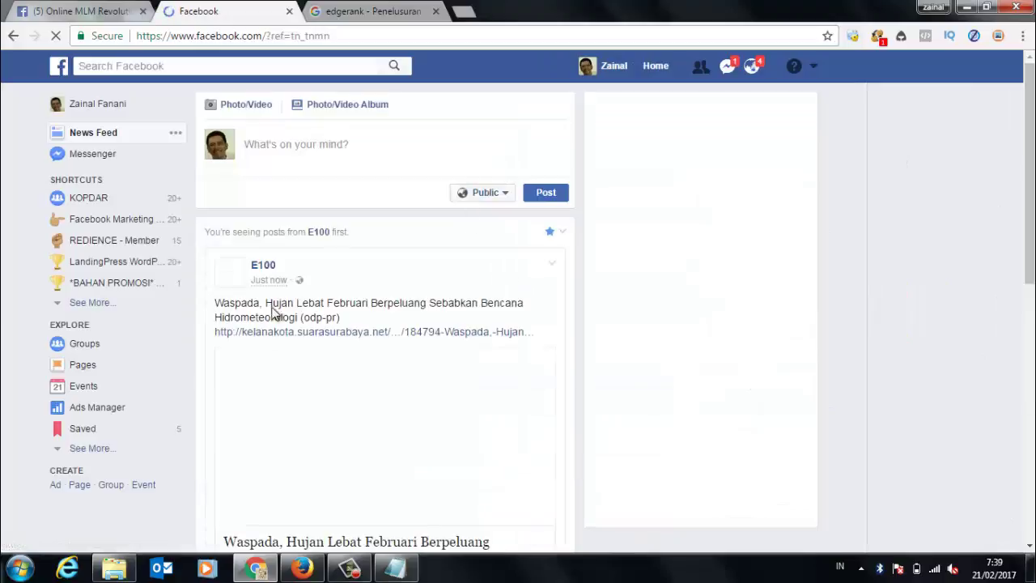
Examine the News Feed's E100, sponsored Ezkeyword and friends' posts, then return to the Online MLM Revolution Page.
scroll(397, 362, down, 3)
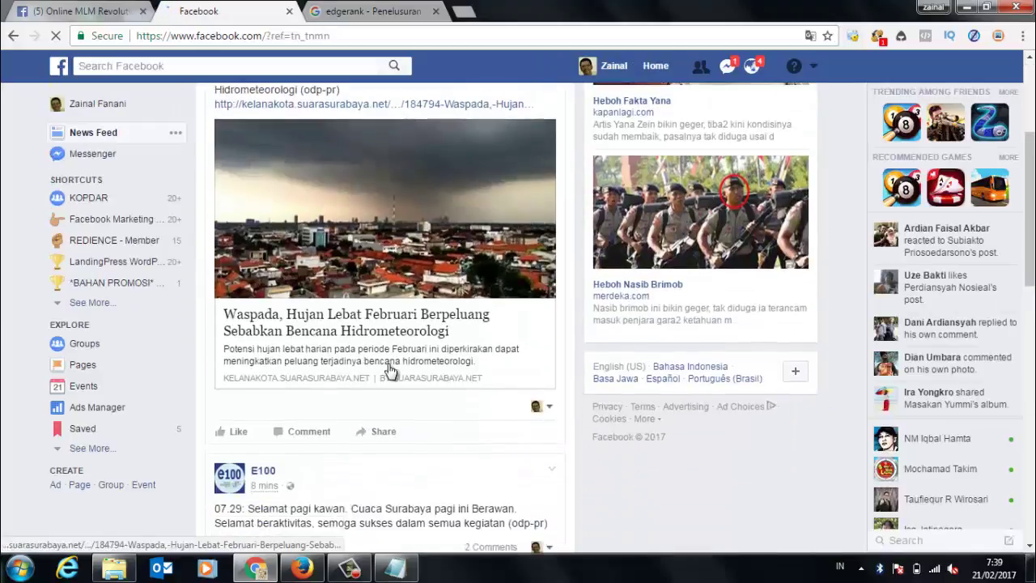
scroll(344, 310, up, 1)
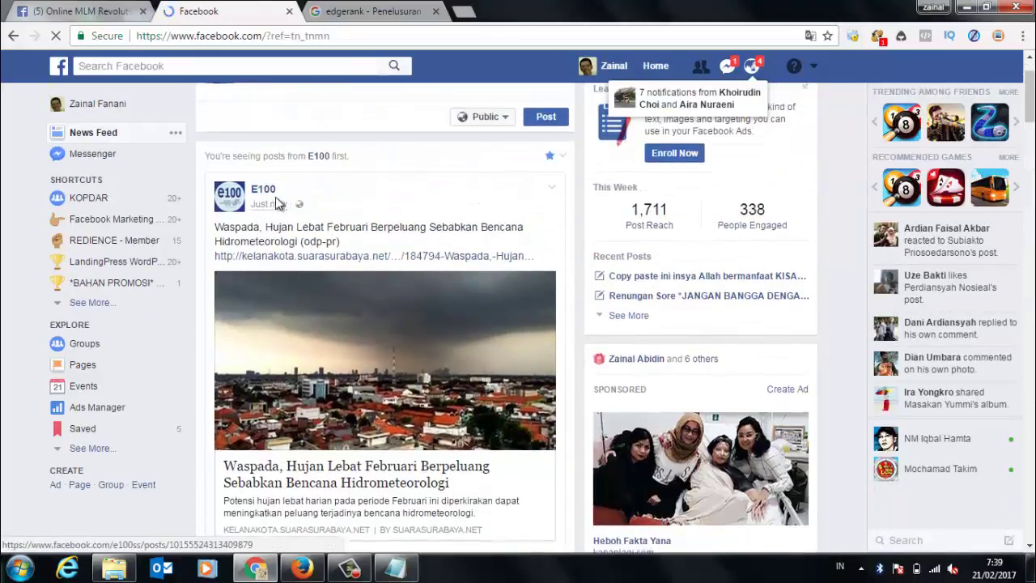
scroll(441, 391, down, 10)
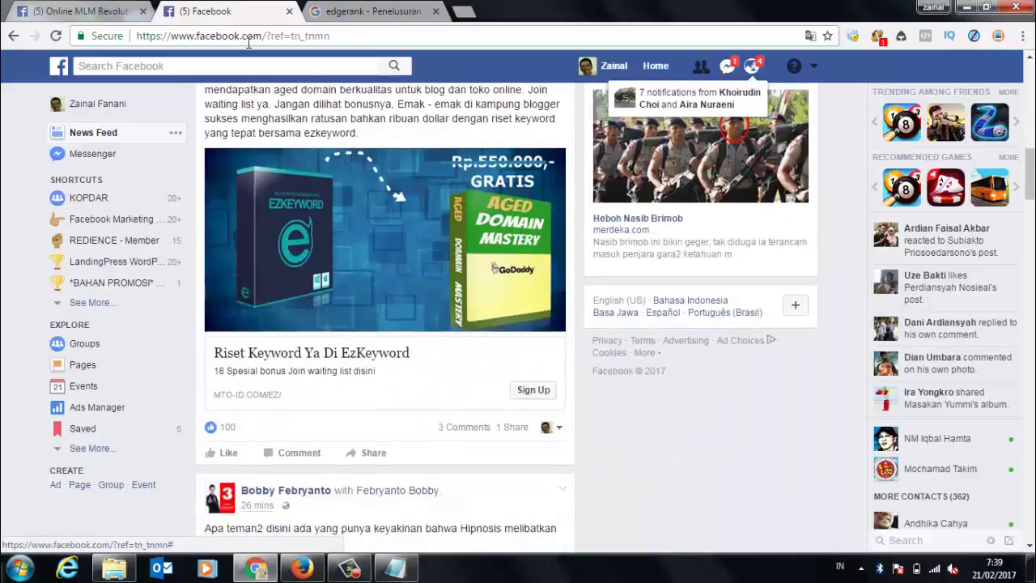
scroll(409, 241, down, 2)
scroll(409, 241, up, 3)
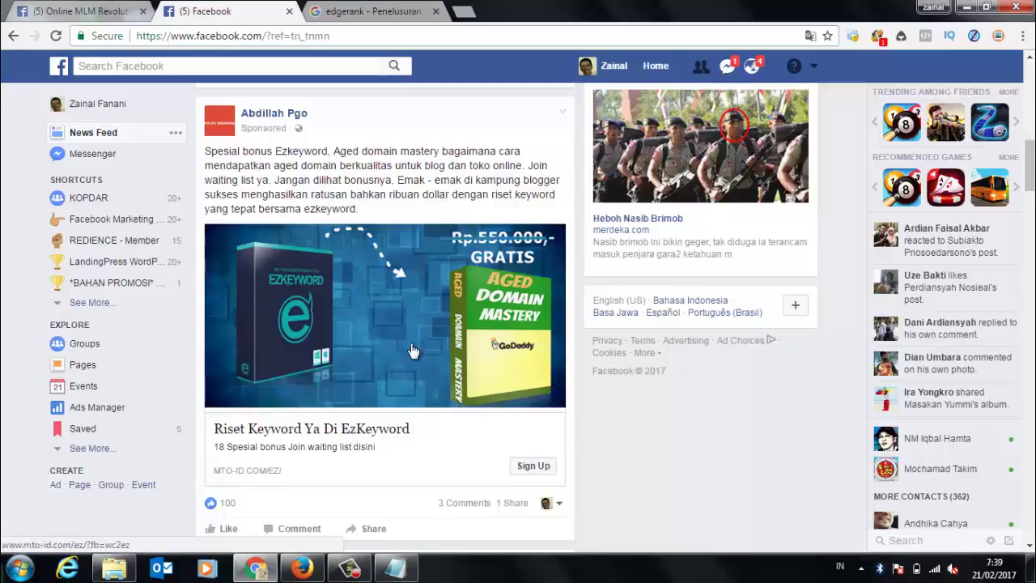
scroll(417, 348, down, 4)
scroll(435, 378, down, 3)
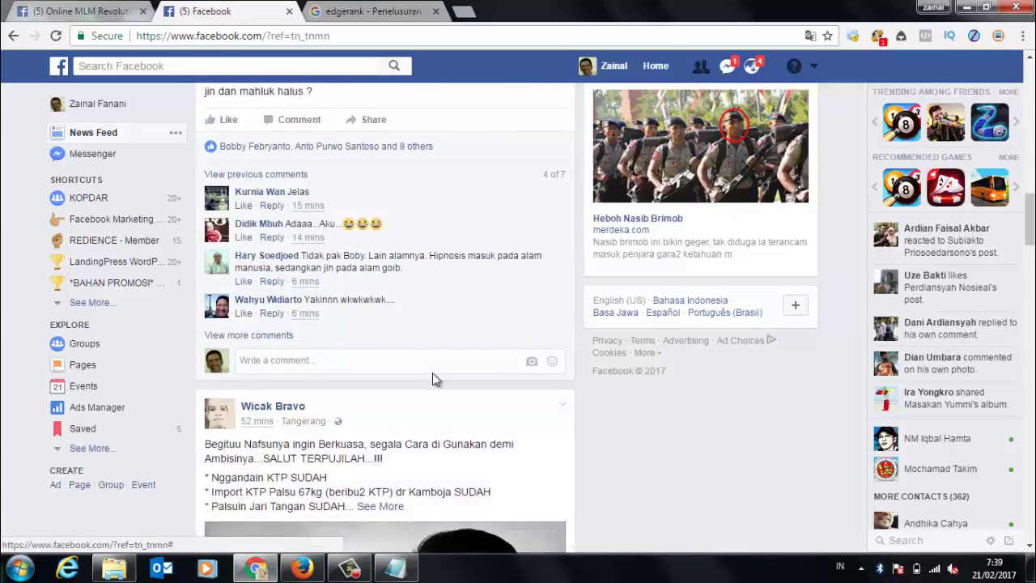
scroll(435, 377, up, 9)
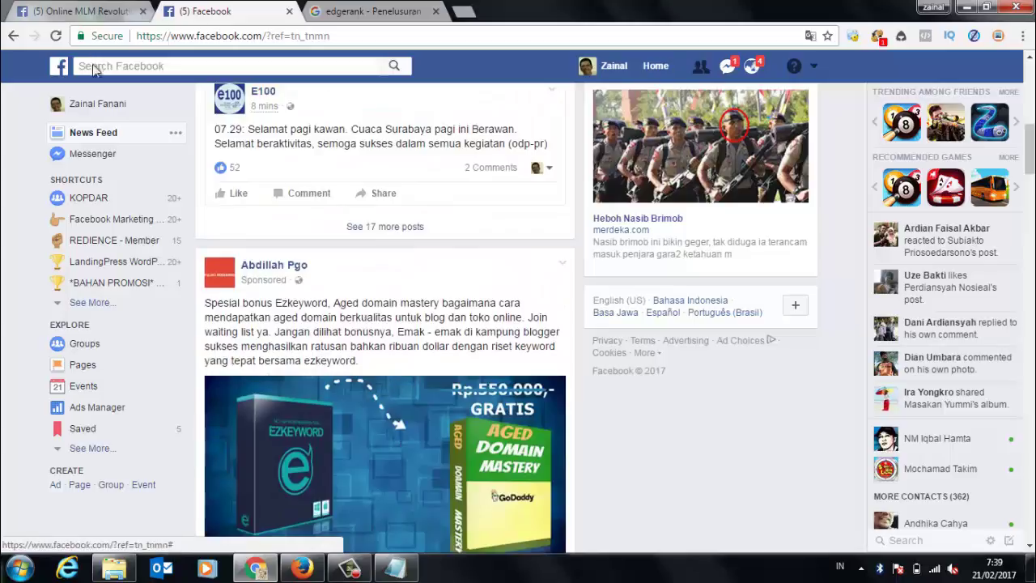
key(ctrl+shift+Tab)
key(ctrl+Tab)
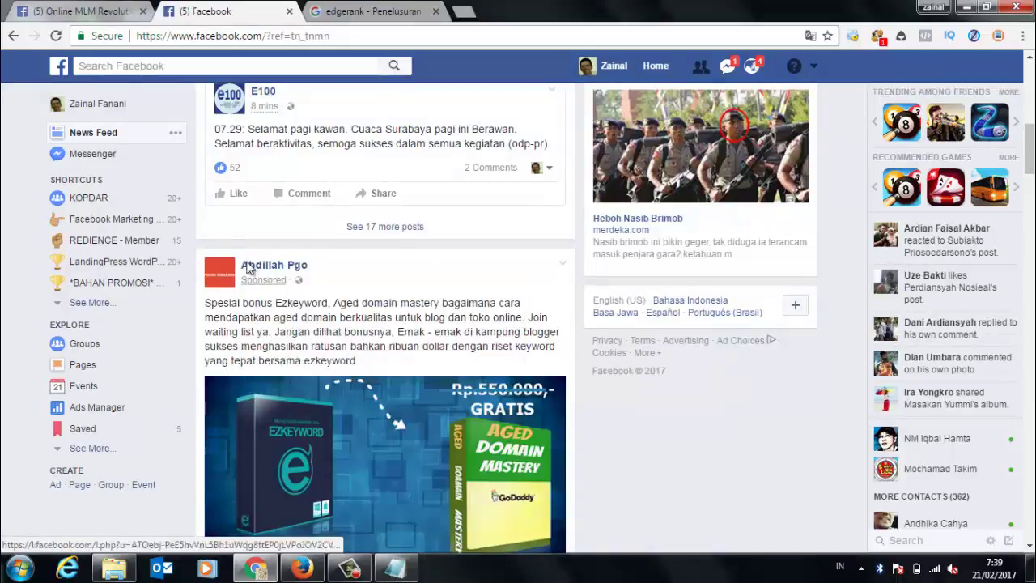
click(124, 11)
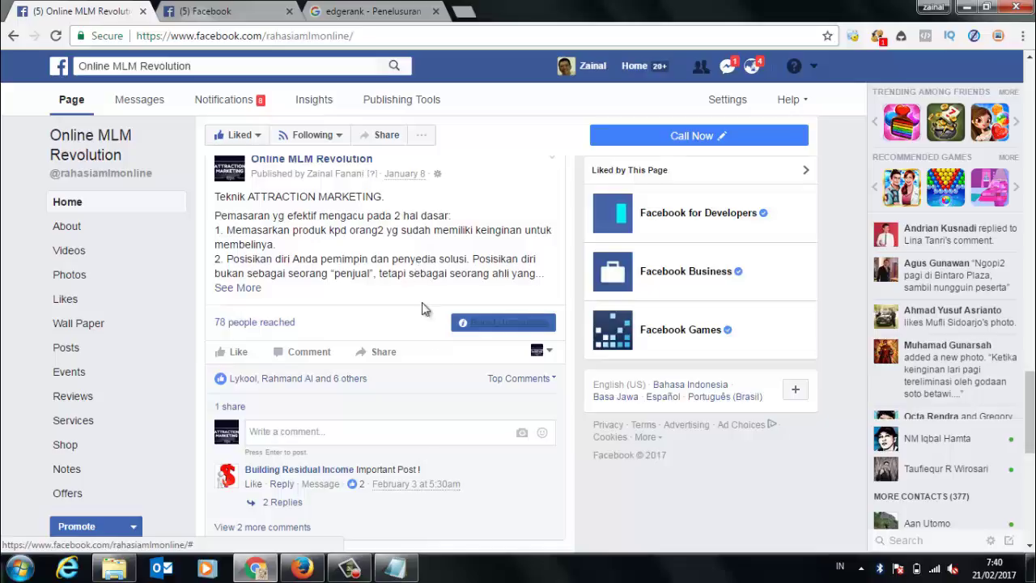
Add the heading "keunggulan fb apges:" below FEEDS in the Notepad note, with item 1 "unlimited fans" and the number 2.
click(396, 568)
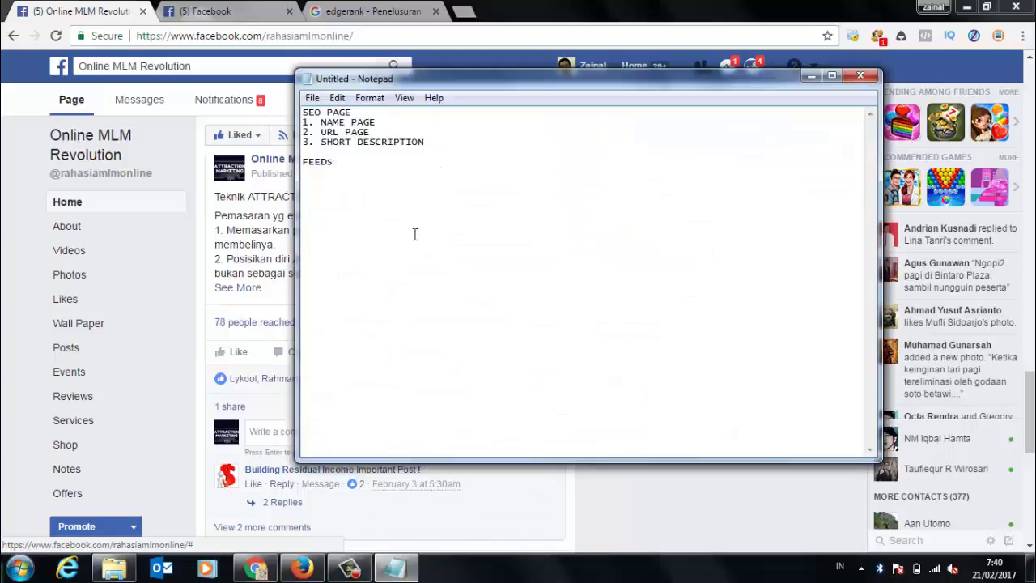
key(Return)
key(Return)
text(k)
key(BackSpace)
text(keunggulan fb apges:)
key(Return)
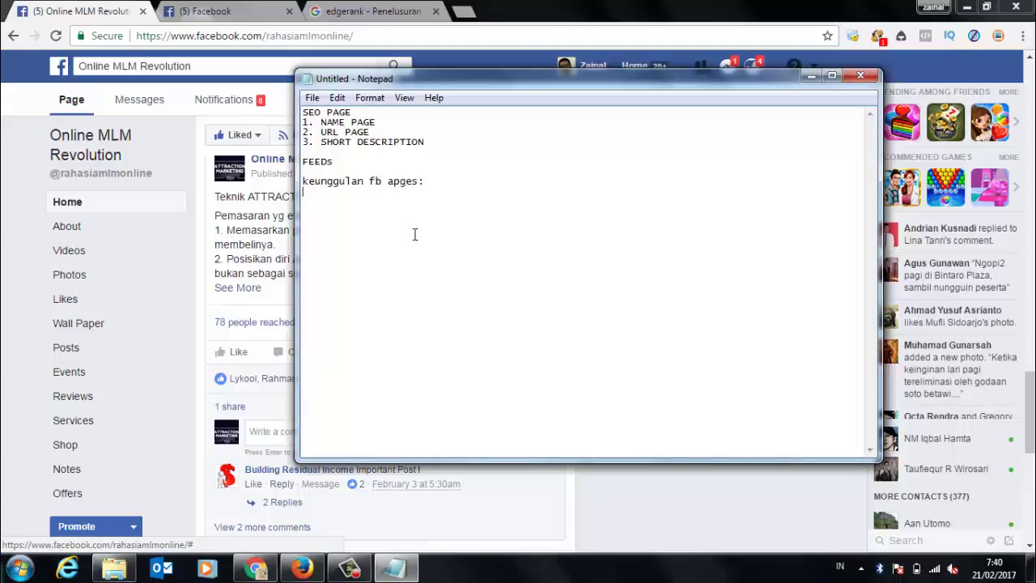
text(1. unlimited fans)
key(Return)
text(2.)
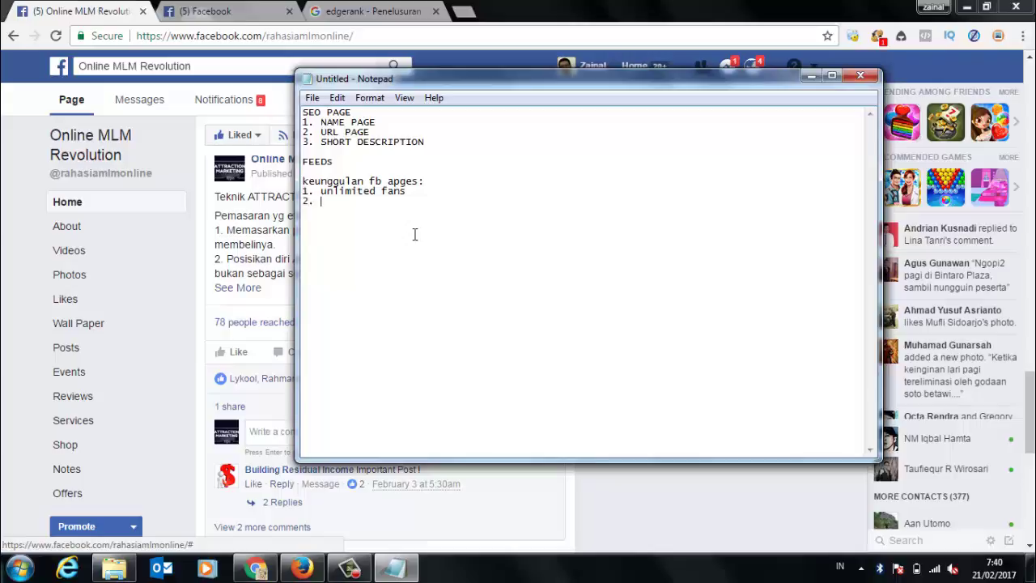
Go back to the News Feed tab and open the personal profile to view its friend count.
click(231, 10)
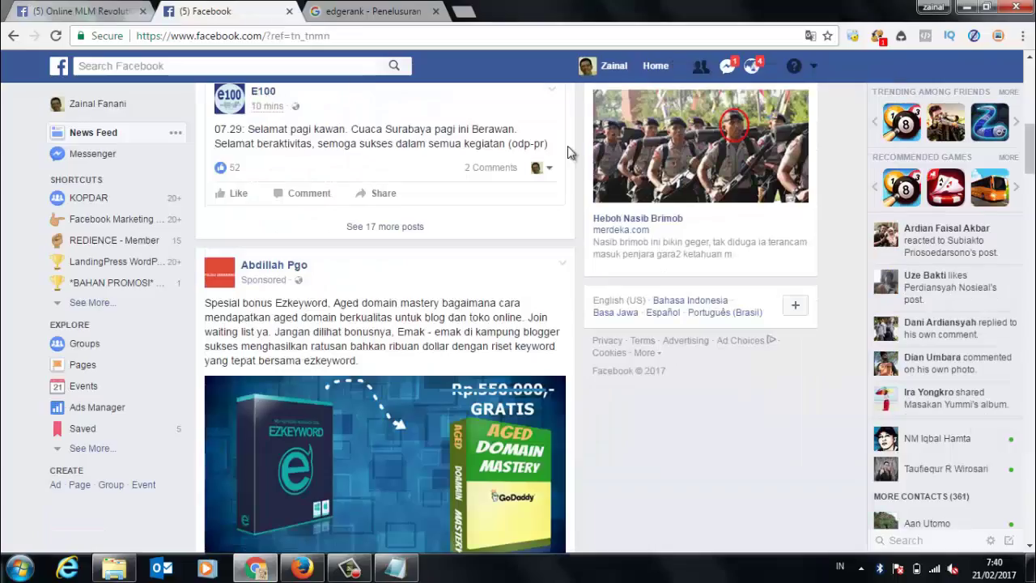
click(615, 65)
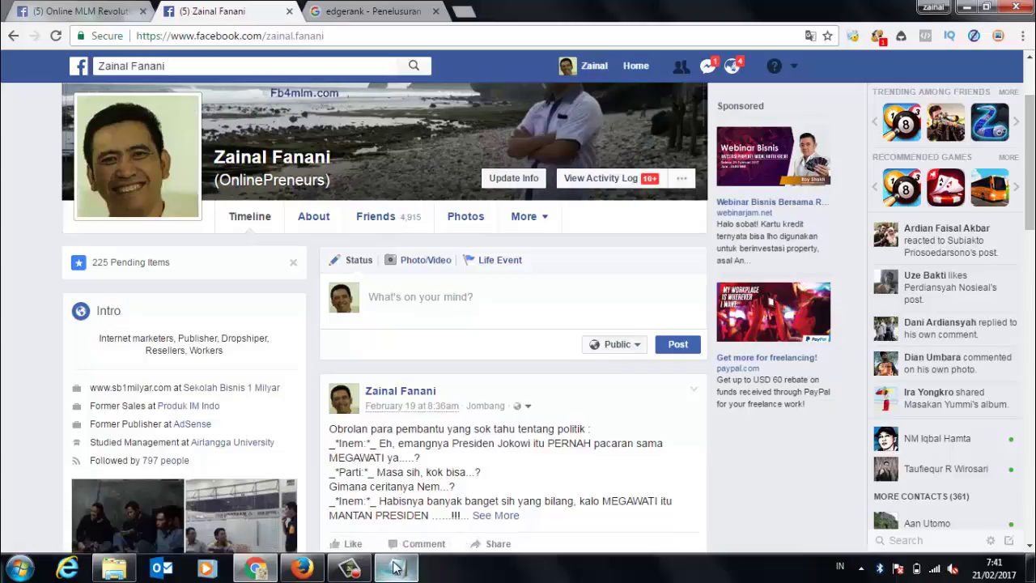
Complete the Notepad list with item 2 "lebih mudah diindex oleh google" and item 3 "iklan >> fbads".
mouse_move(396, 569)
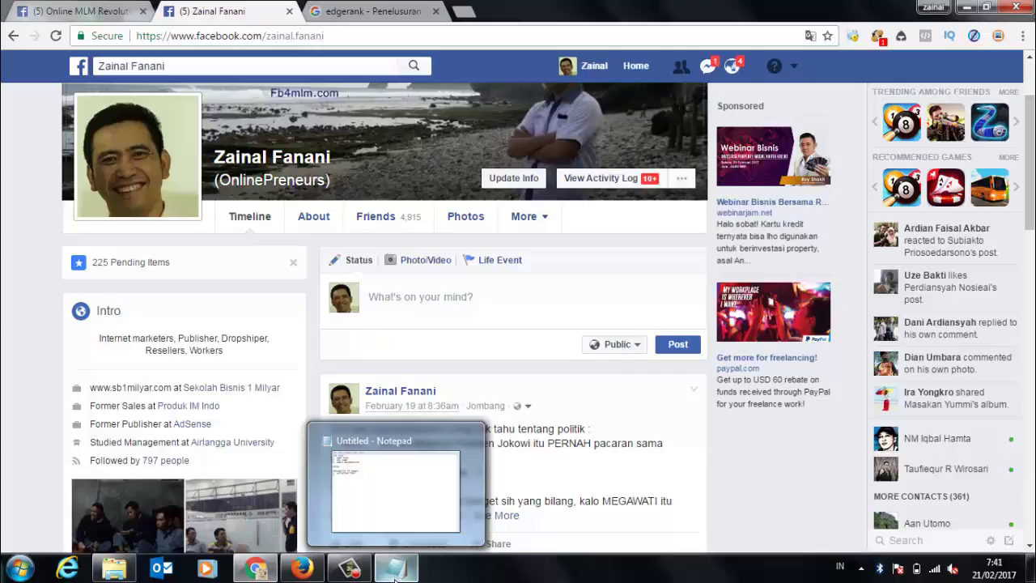
click(405, 506)
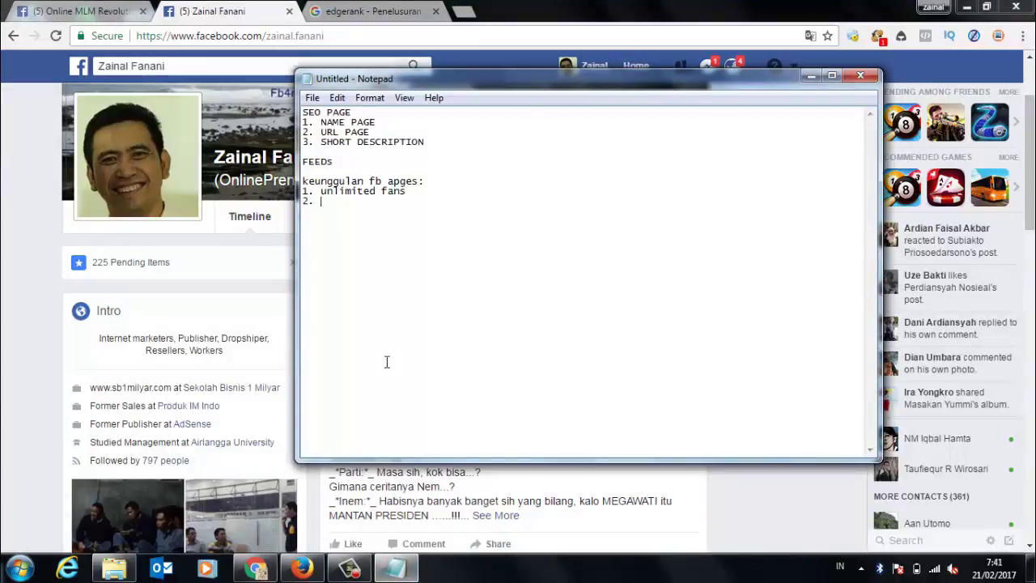
text(lebih mudah diin)
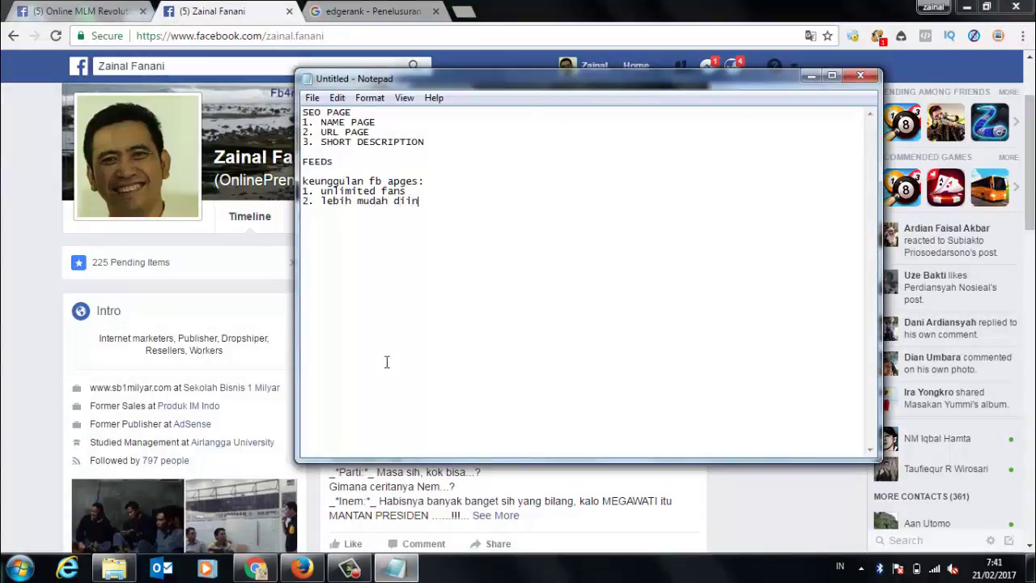
text(dex oleh google)
key(Return)
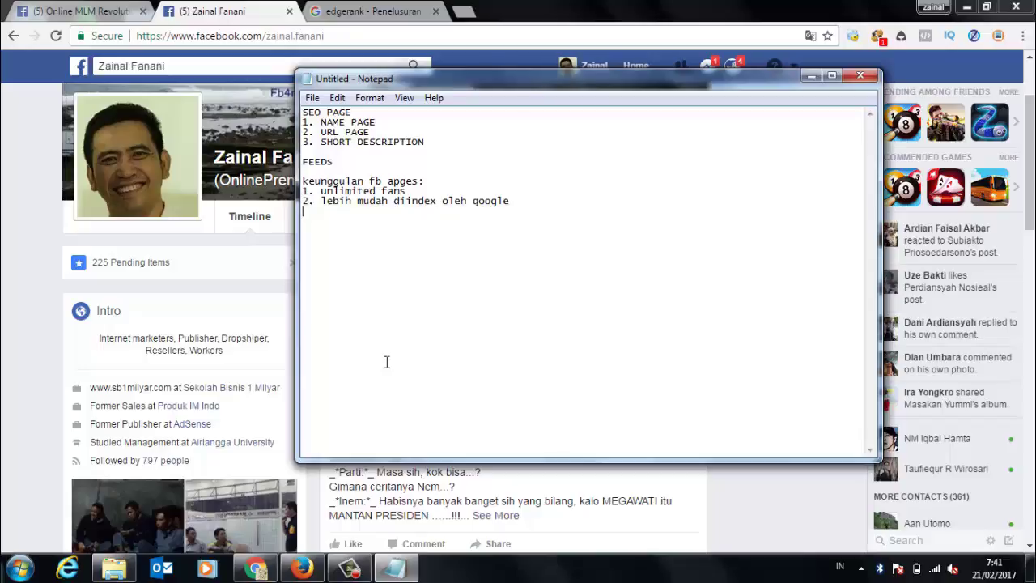
text(3. ik)
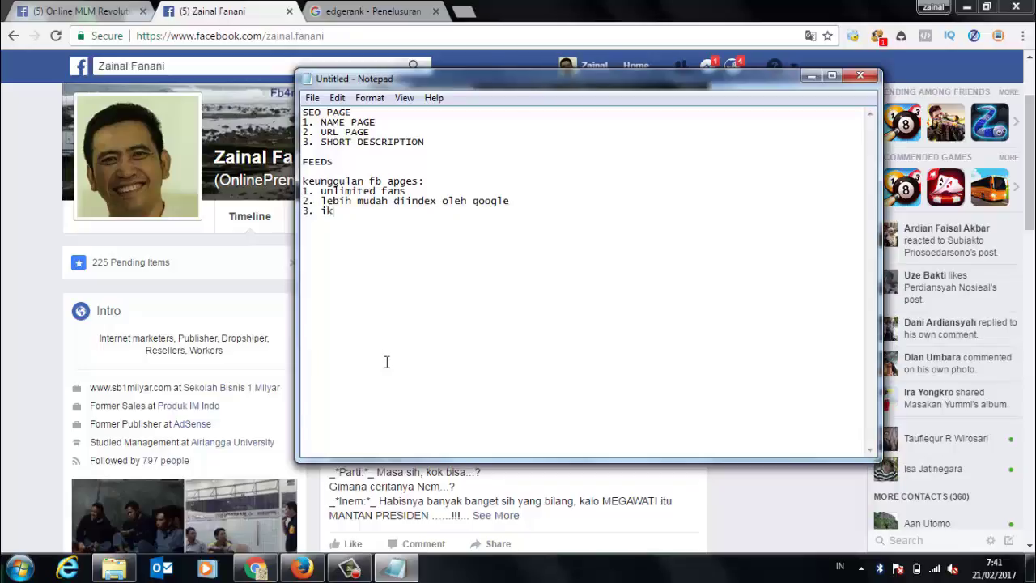
text(lan >> fbads)
key(Return)
key(Return)
Correct the misspelled word "apges" in the list heading to "pages" and add blank lines further down the note.
click(394, 180)
key(BackSpace)
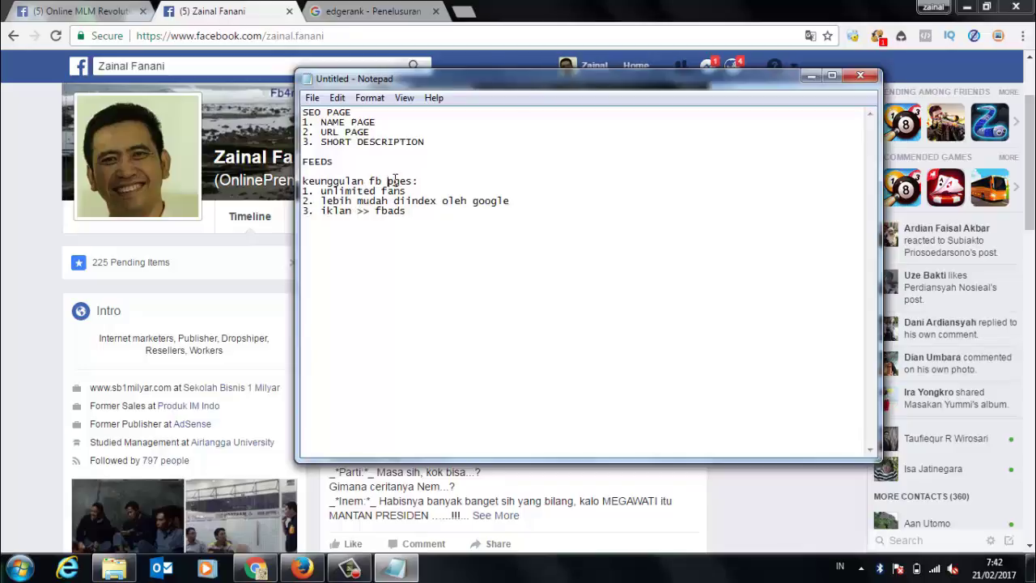
text(a)
key(Down)
key(Down)
key(Return)
key(Return)
Switch to the Google image results for EdgeRank to review the formula, then go back to the personal profile.
click(332, 12)
click(332, 12)
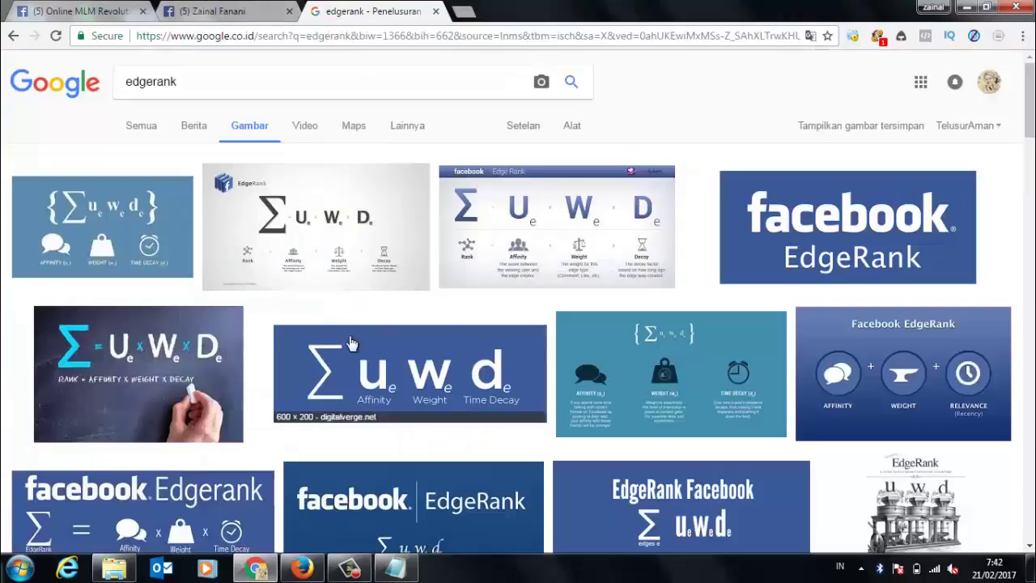
click(257, 8)
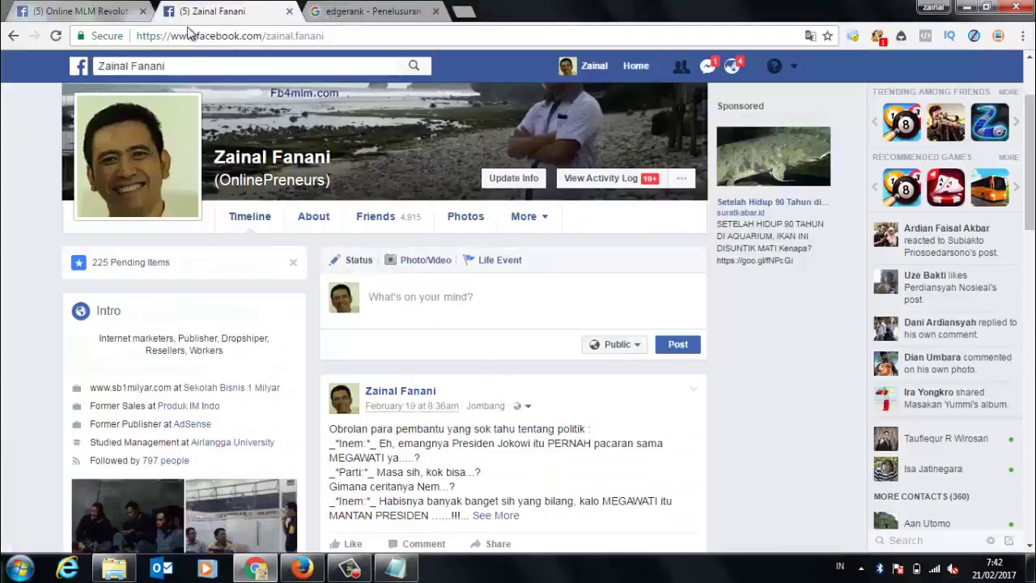
Return to the Online MLM Revolution Page and expand the full text of the January 24 e-commerce post.
click(105, 10)
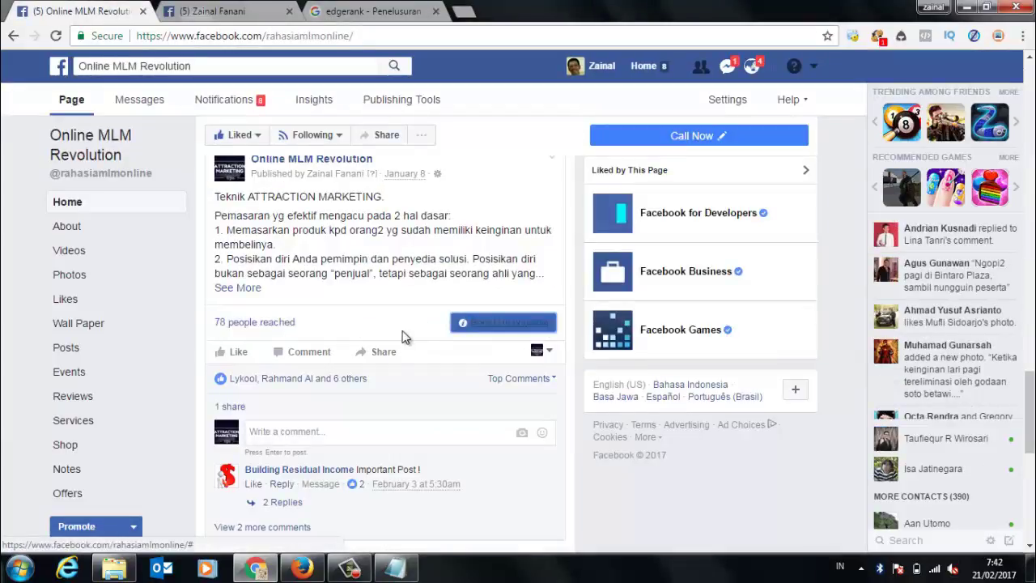
scroll(405, 337, up, 4)
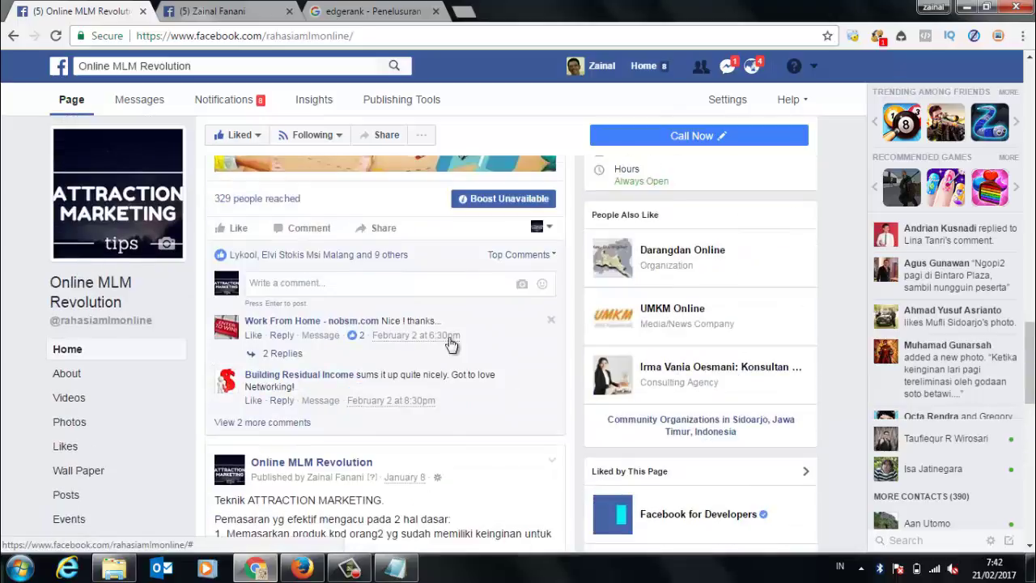
scroll(455, 389, up, 6)
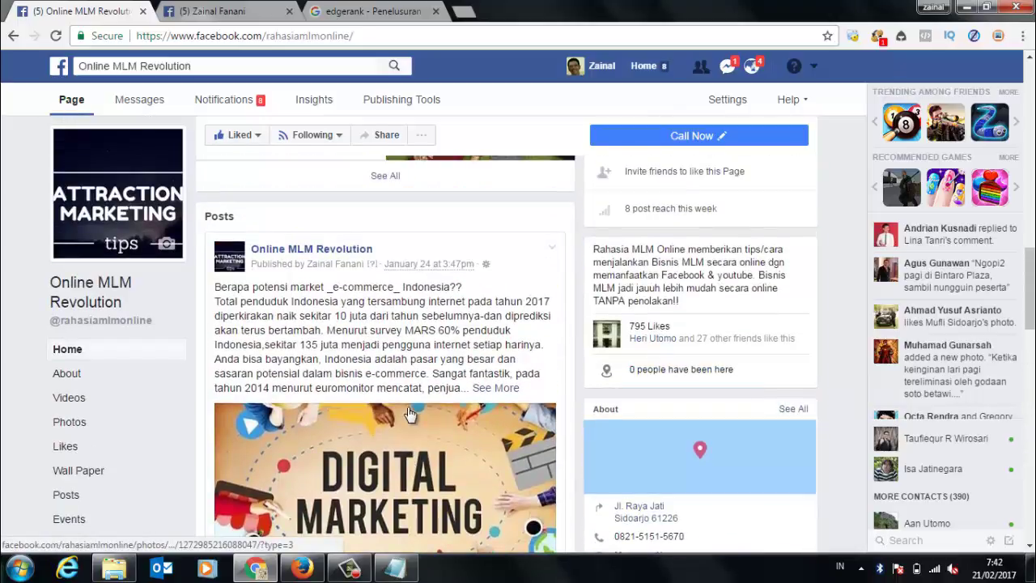
click(497, 388)
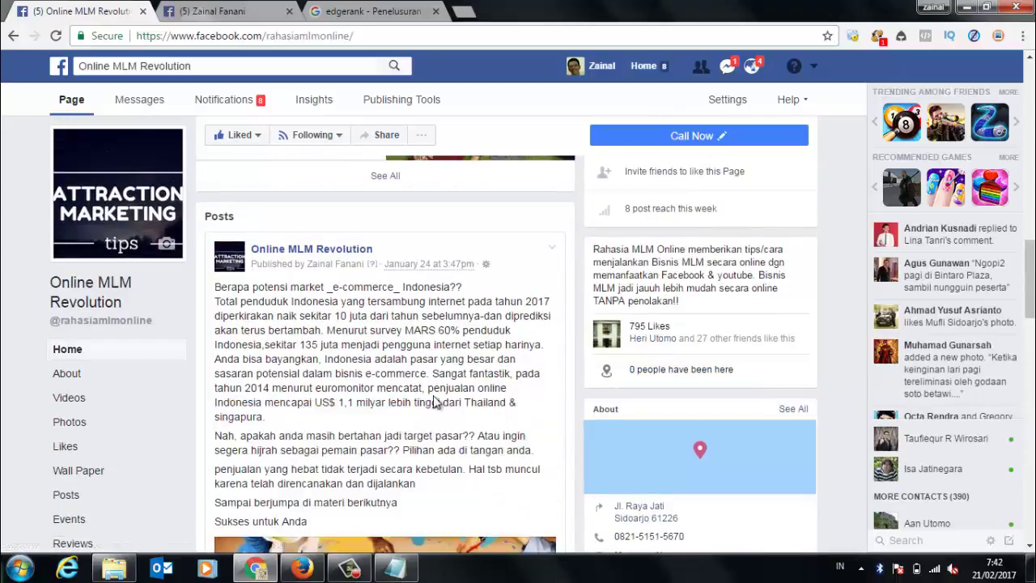
Examine the January 24 e-commerce post's text, image, reach, reactions and comments on the Page.
scroll(437, 404, down, 2)
scroll(436, 406, down, 2)
scroll(436, 407, up, 3)
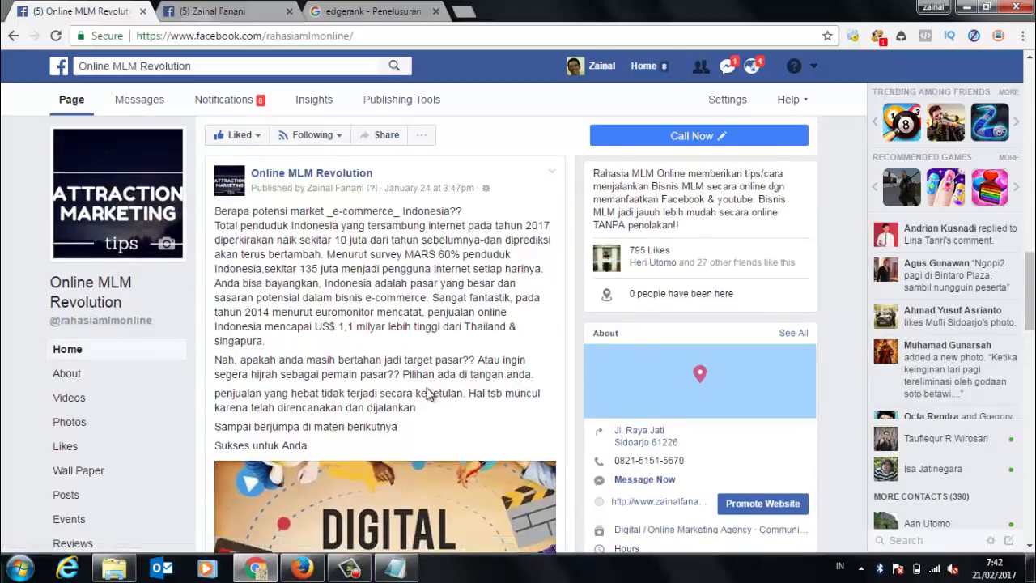
scroll(496, 425, down, 4)
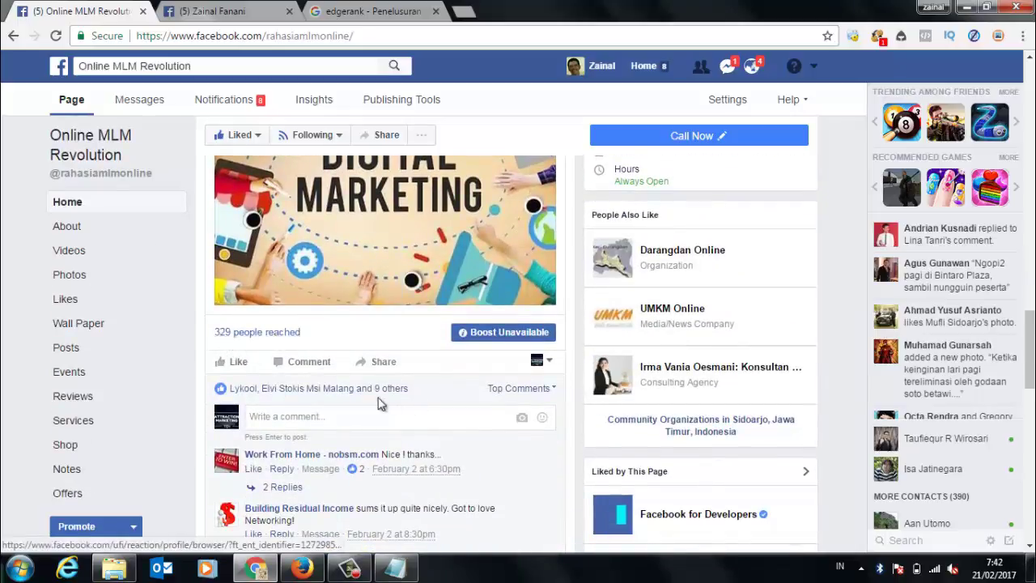
scroll(405, 417, down, 2)
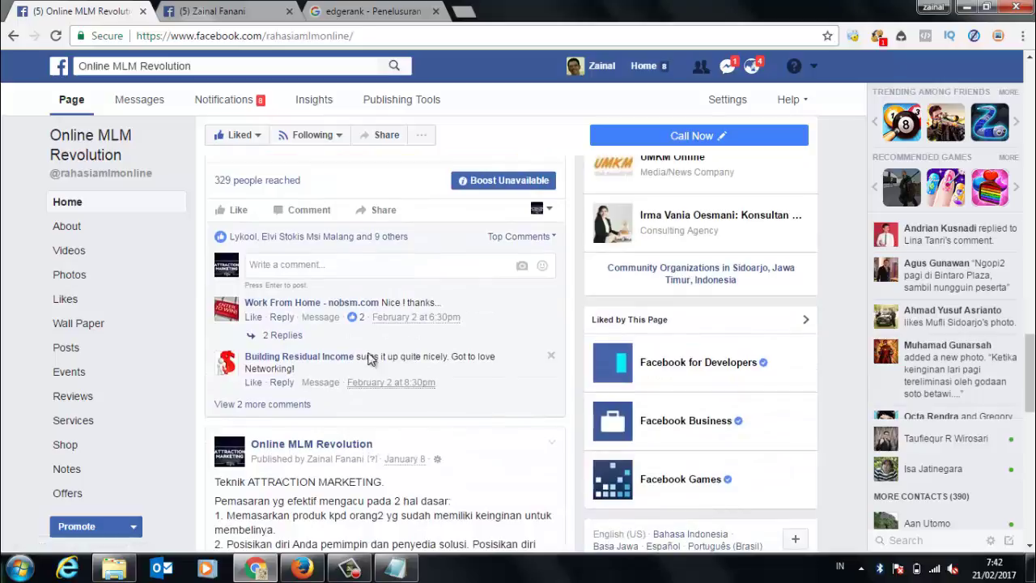
scroll(493, 451, up, 3)
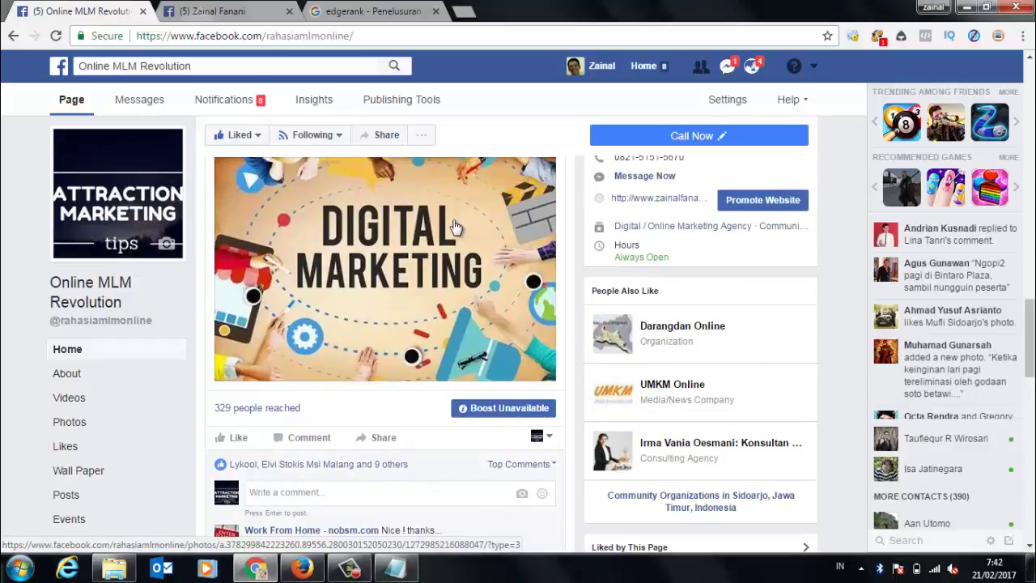
click(504, 413)
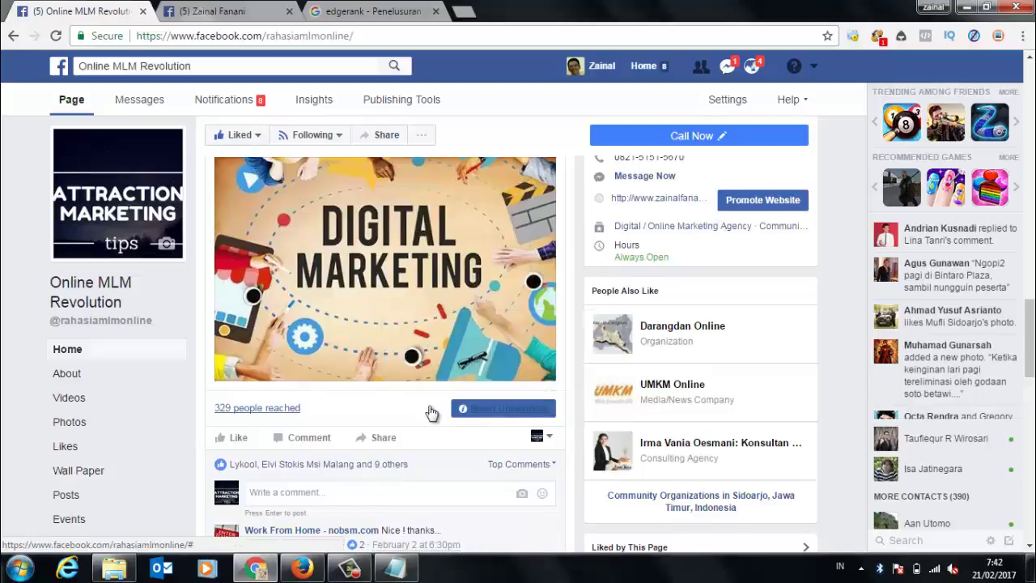
Look through the remaining posts, the weekly statistics and the cover area of the Online MLM Revolution Page.
scroll(430, 412, down, 4)
scroll(430, 413, down, 5)
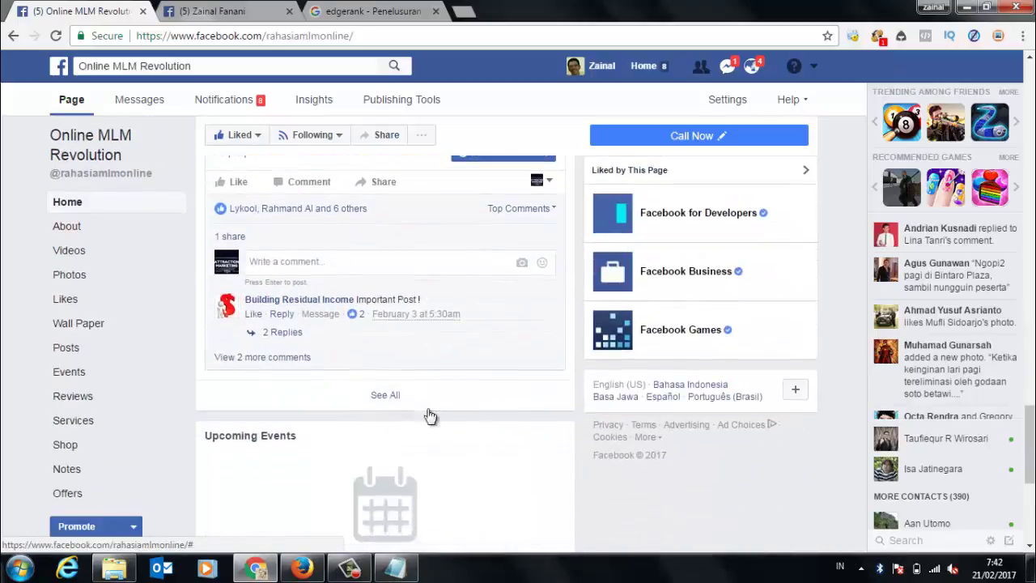
scroll(471, 460, up, 10)
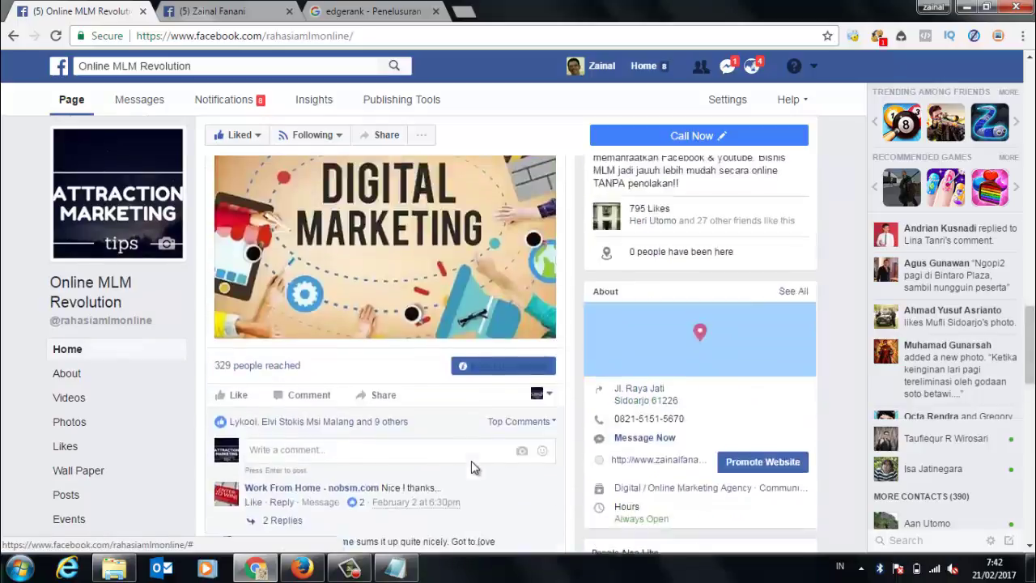
scroll(470, 381, up, 4)
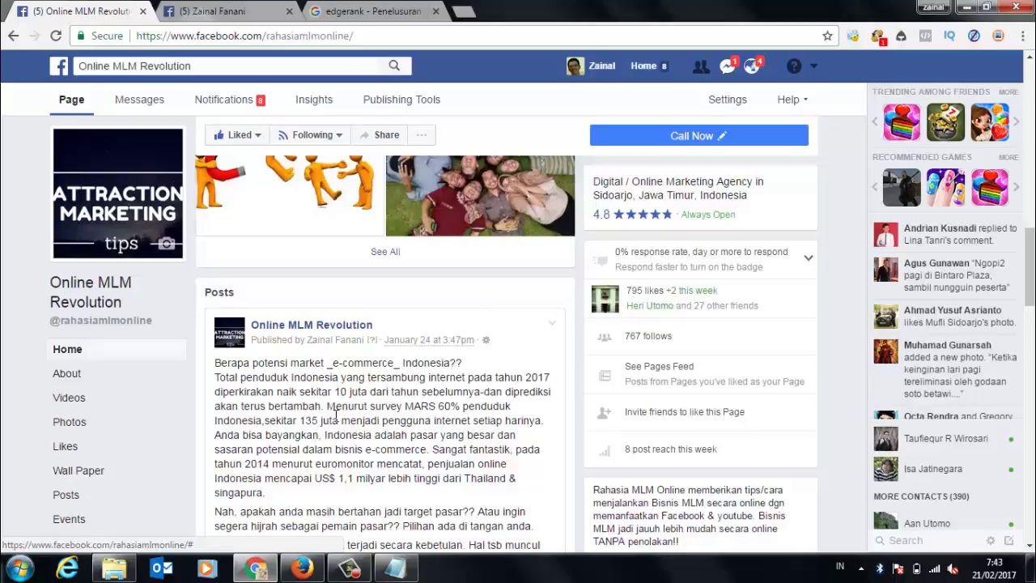
scroll(454, 367, up, 10)
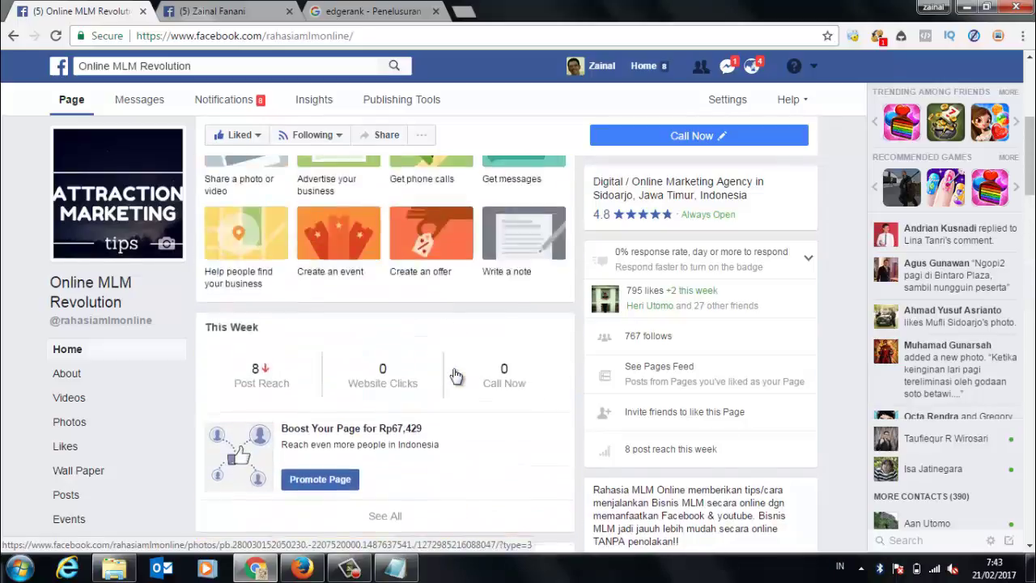
scroll(426, 296, up, 2)
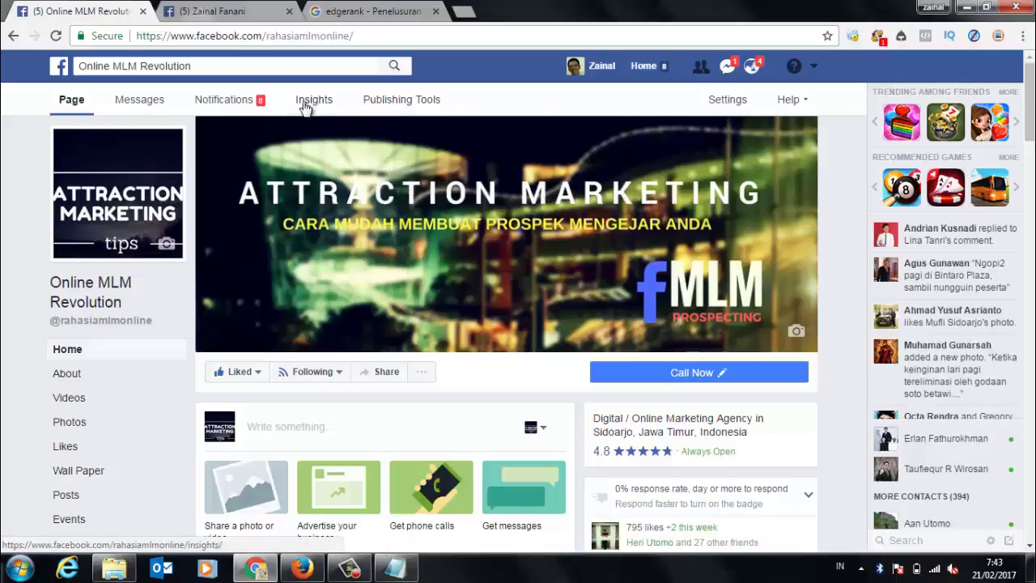
click(152, 106)
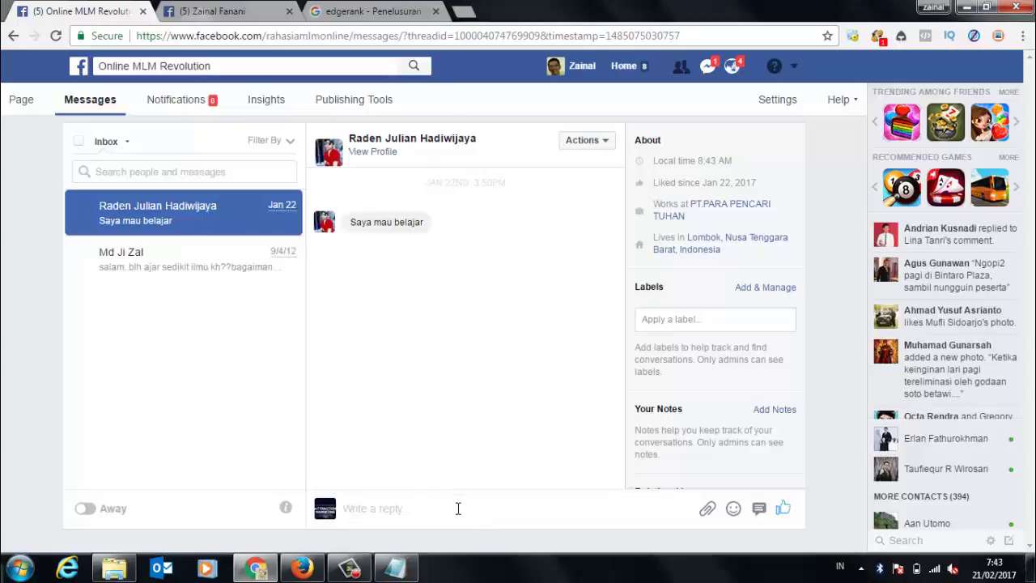
text(Oke)
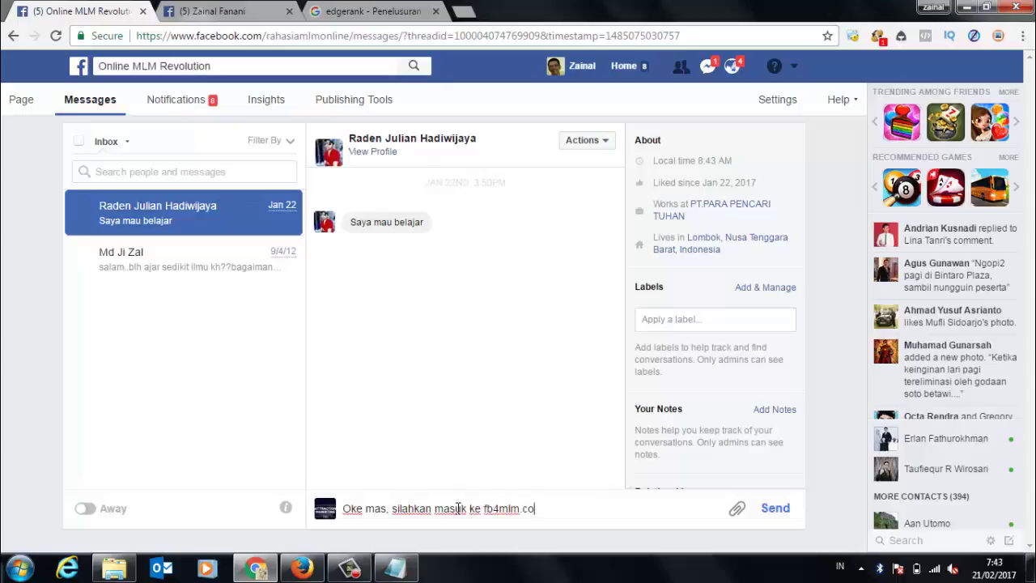
text(m)
key(shift+Return)
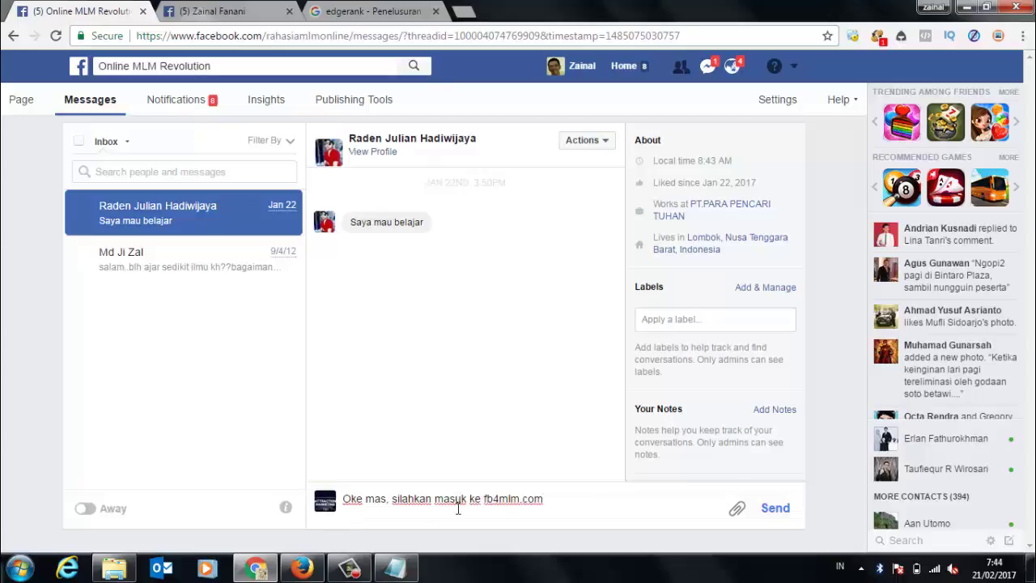
click(780, 512)
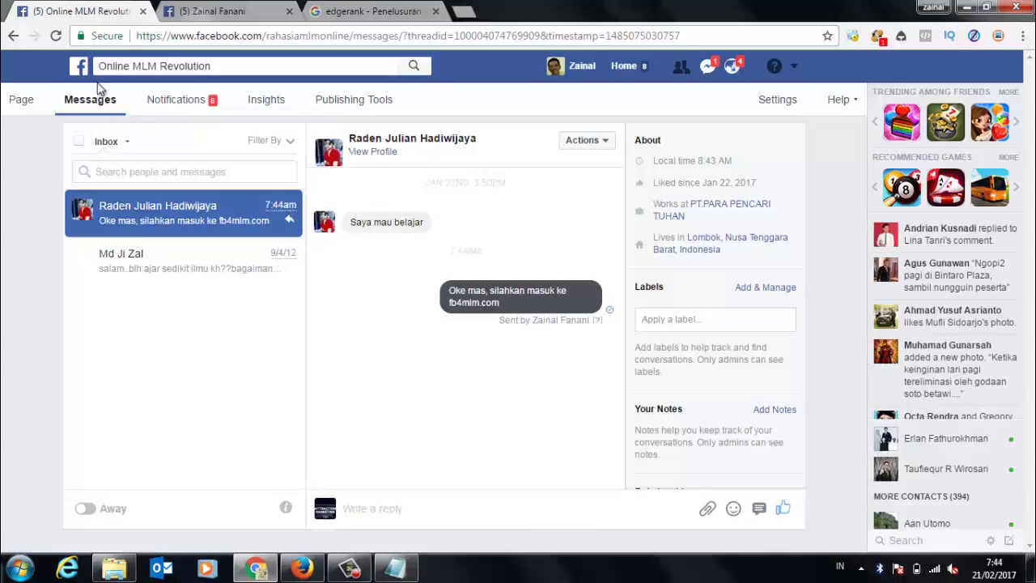
Open the Page's published posts list in Publishing Tools and review each post's reach and clicks.
click(348, 98)
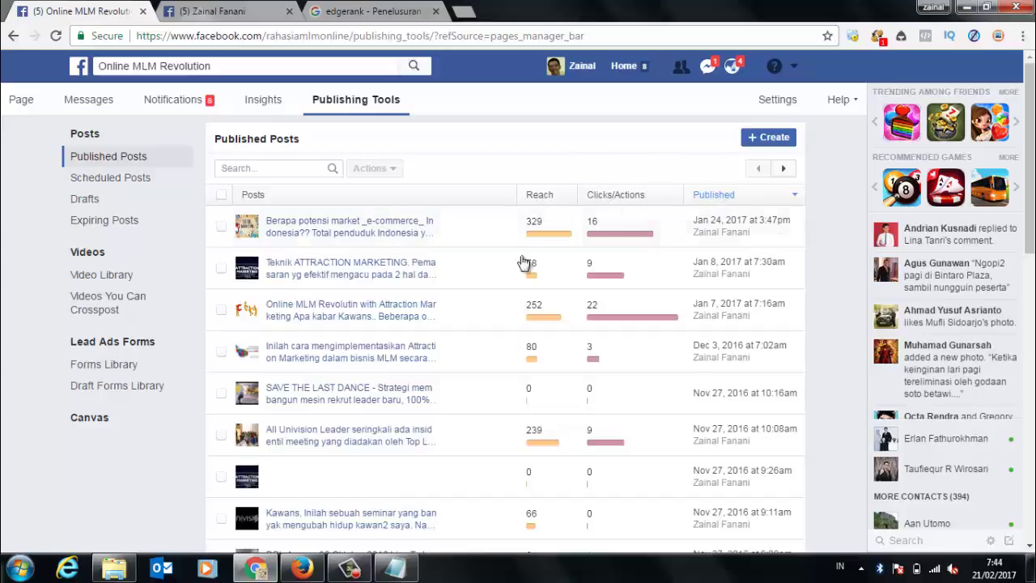
scroll(506, 360, down, 1)
scroll(506, 361, down, 5)
scroll(597, 364, up, 4)
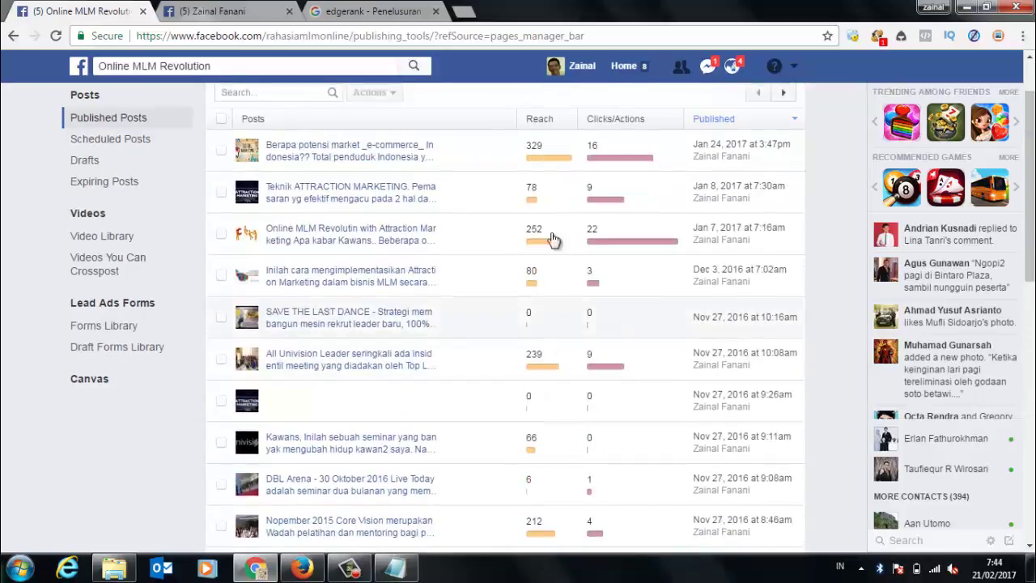
scroll(537, 356, down, 10)
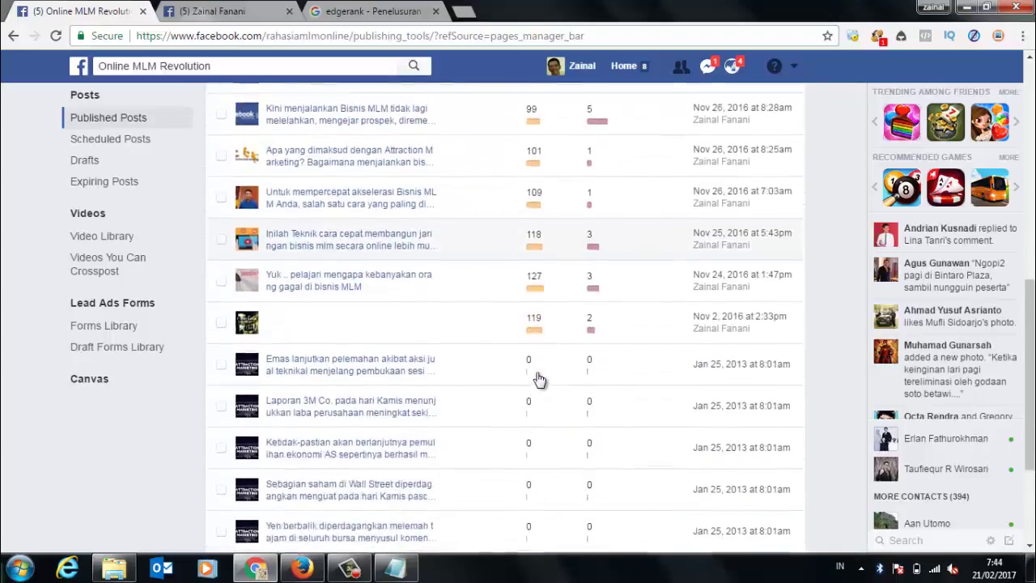
scroll(539, 377, up, 10)
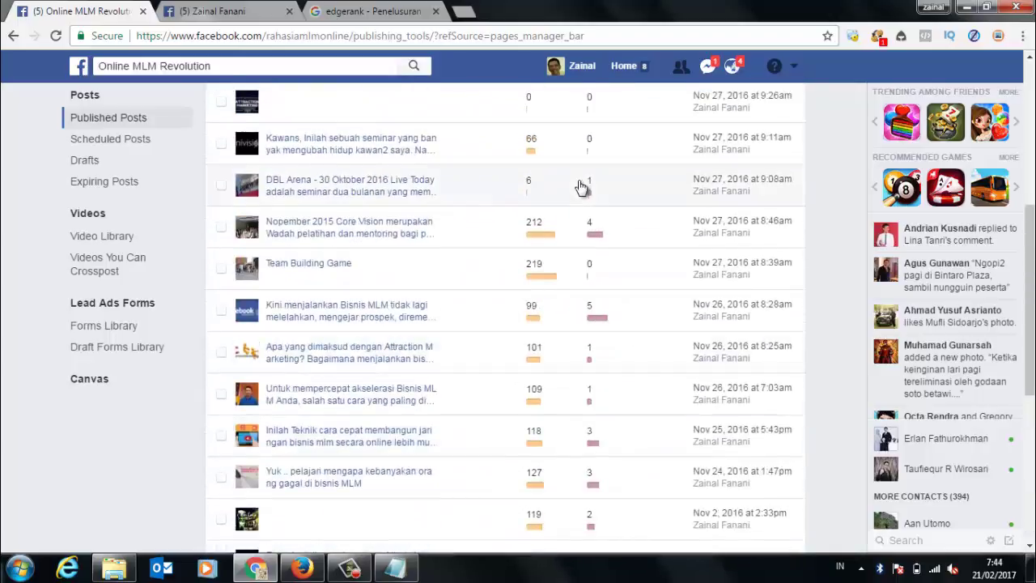
click(193, 10)
click(346, 12)
click(235, 13)
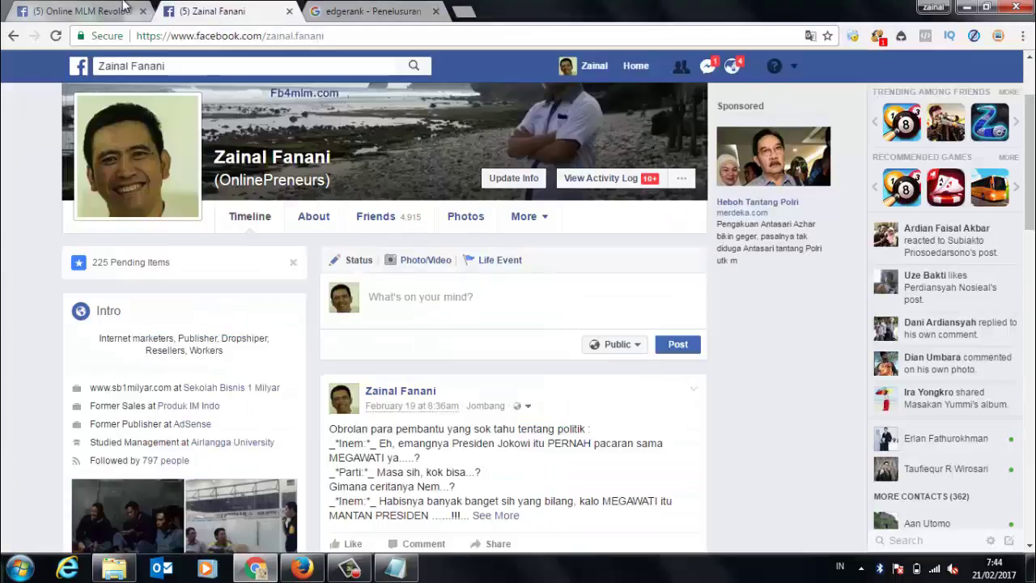
click(130, 9)
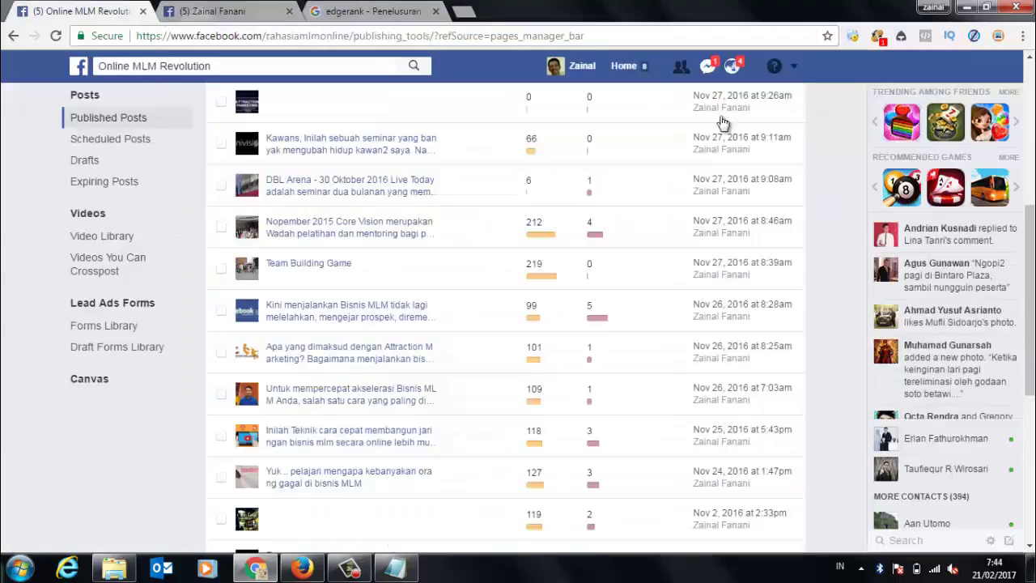
click(795, 68)
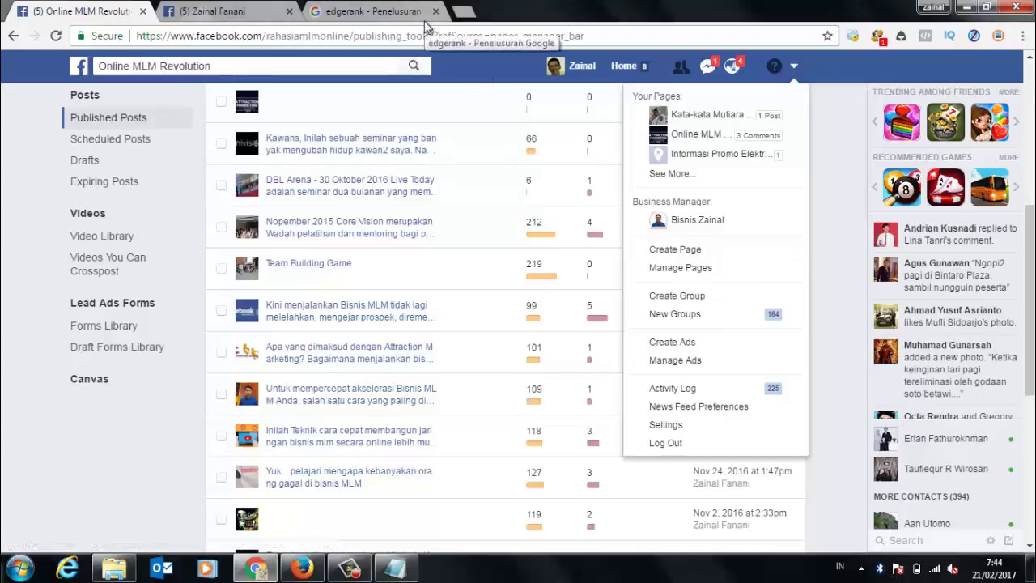
Close the Online MLM Revolution and personal profile tabs, and switch the browser session to the last saved profile in the profile switcher.
click(289, 12)
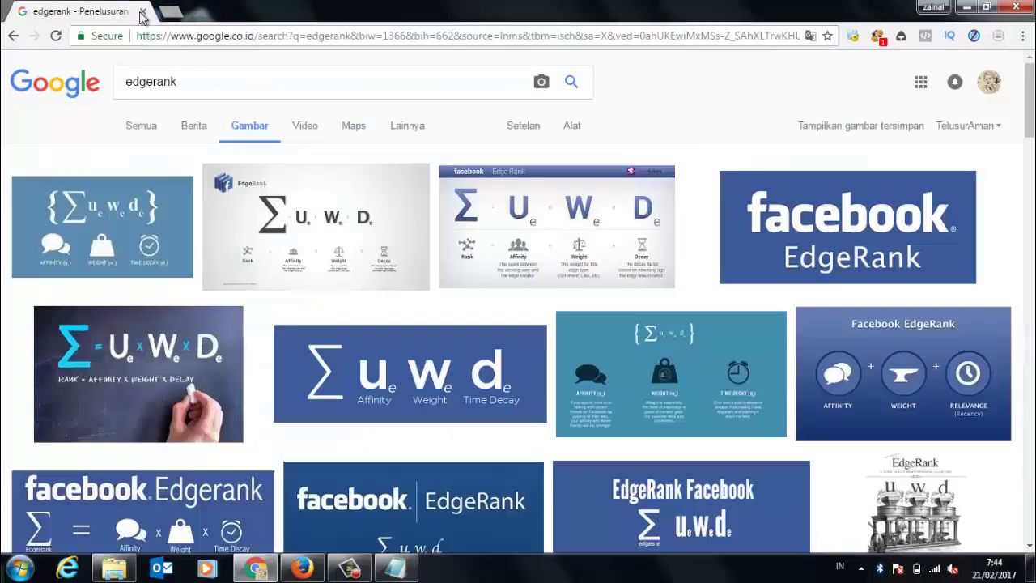
click(143, 12)
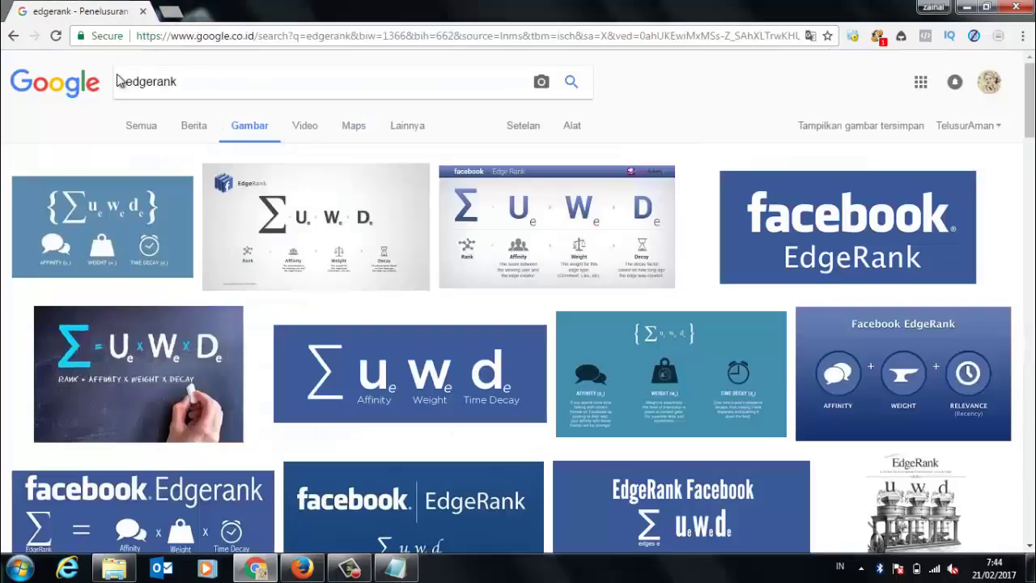
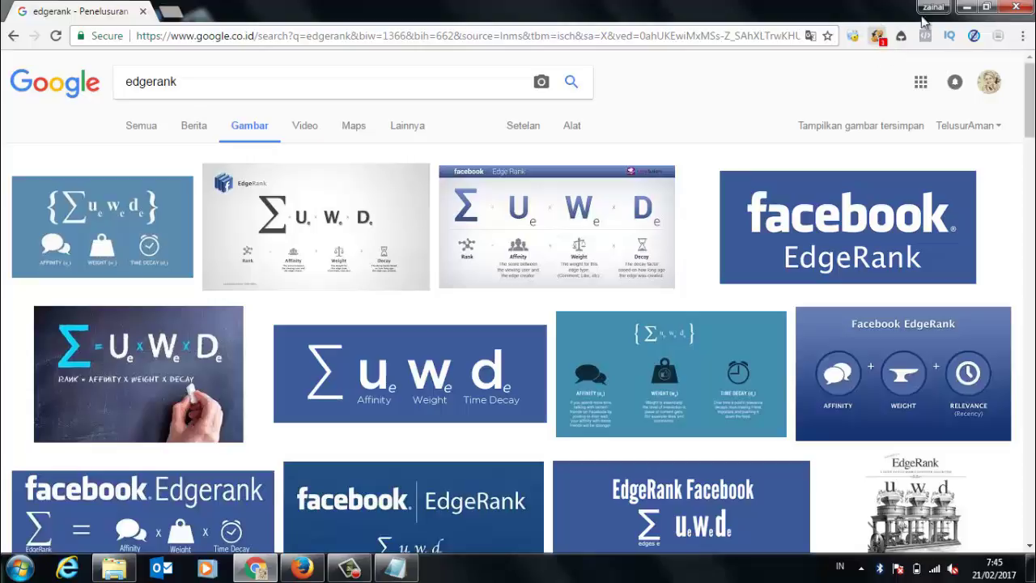
click(879, 38)
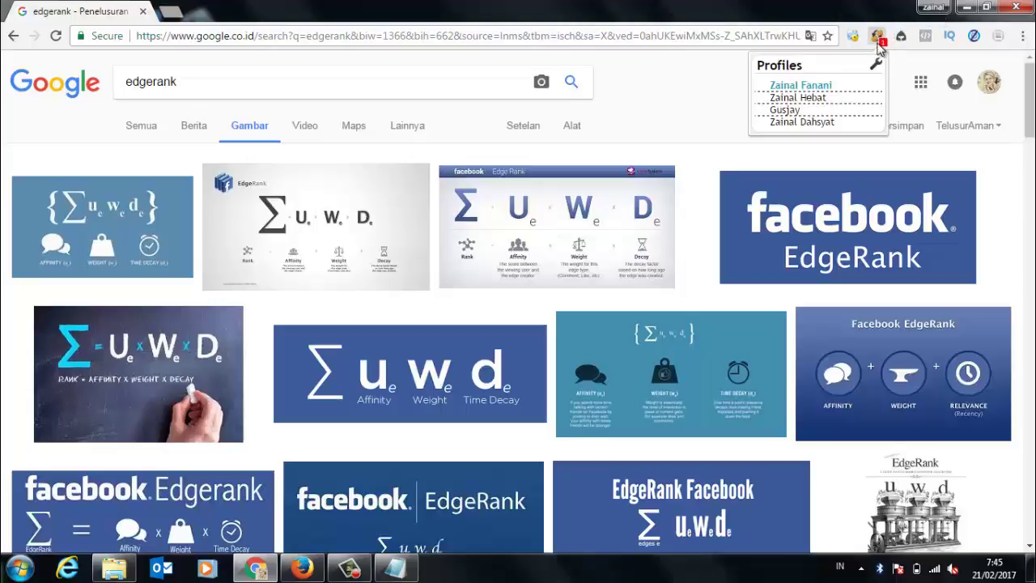
click(813, 125)
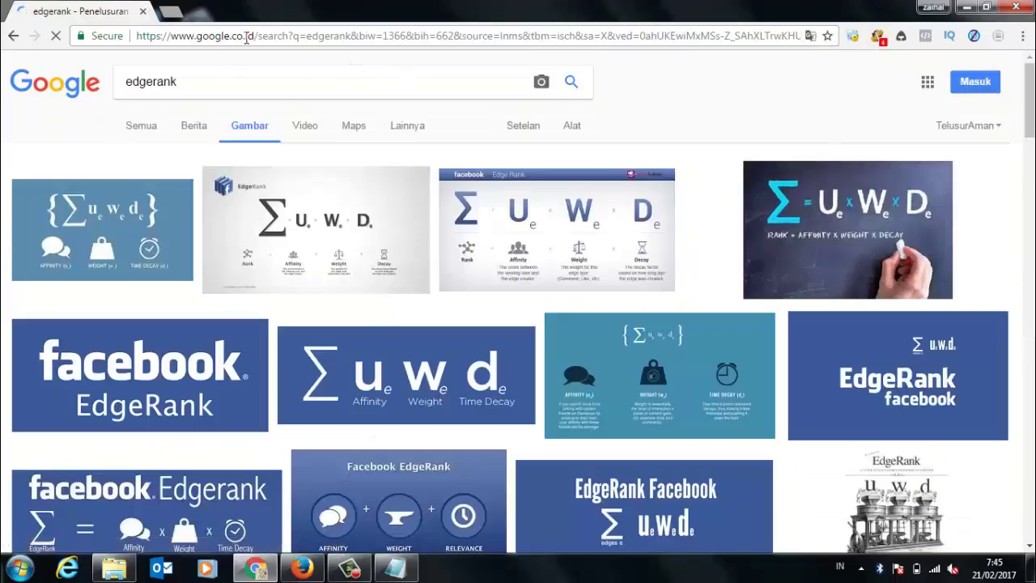
Load facebook.com in the remaining Google results tab.
click(247, 38)
text(facebook.com)
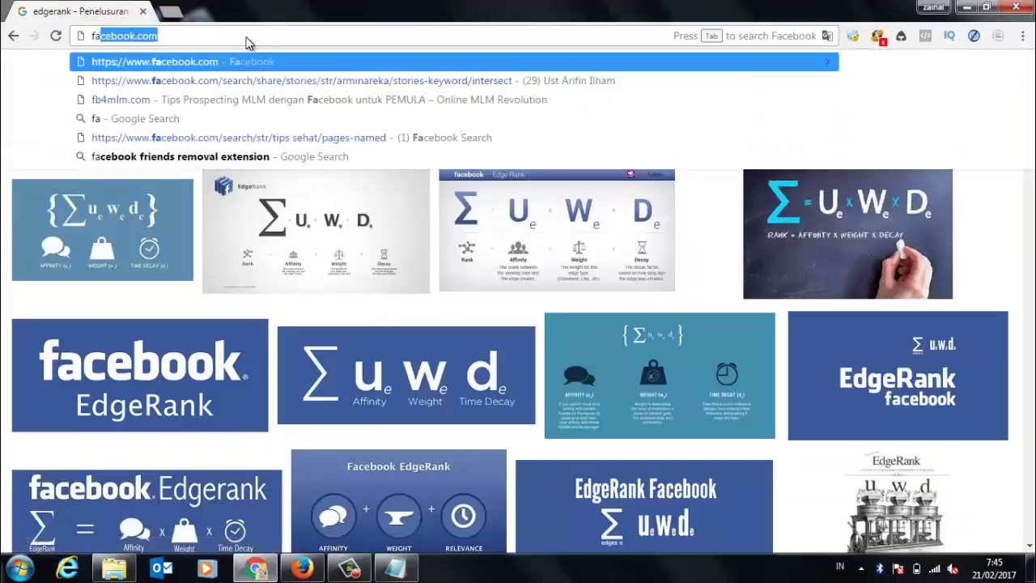
key(Return)
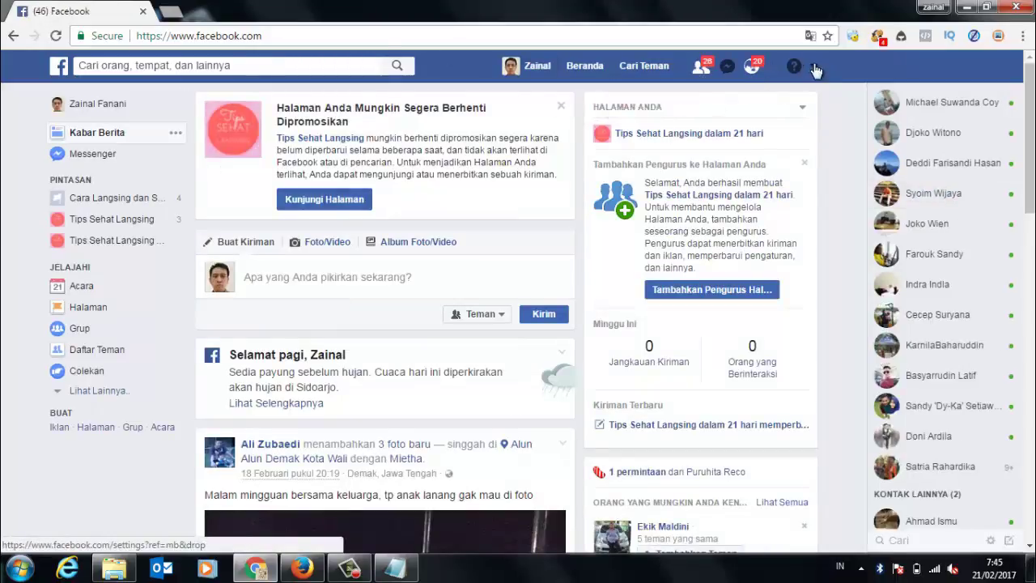
Confirm the first five pending friend requests and the seventh one in the list.
click(702, 70)
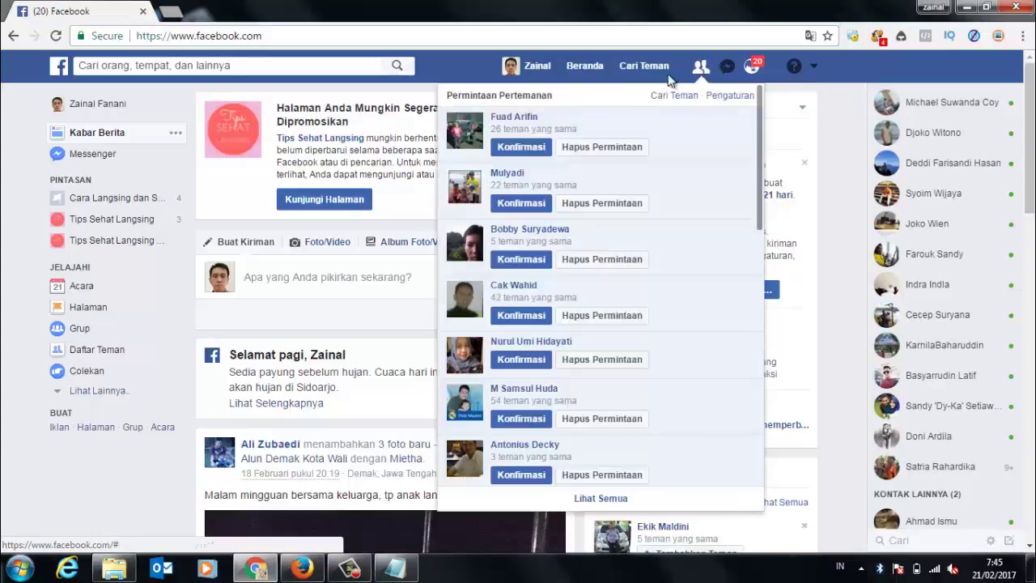
click(518, 145)
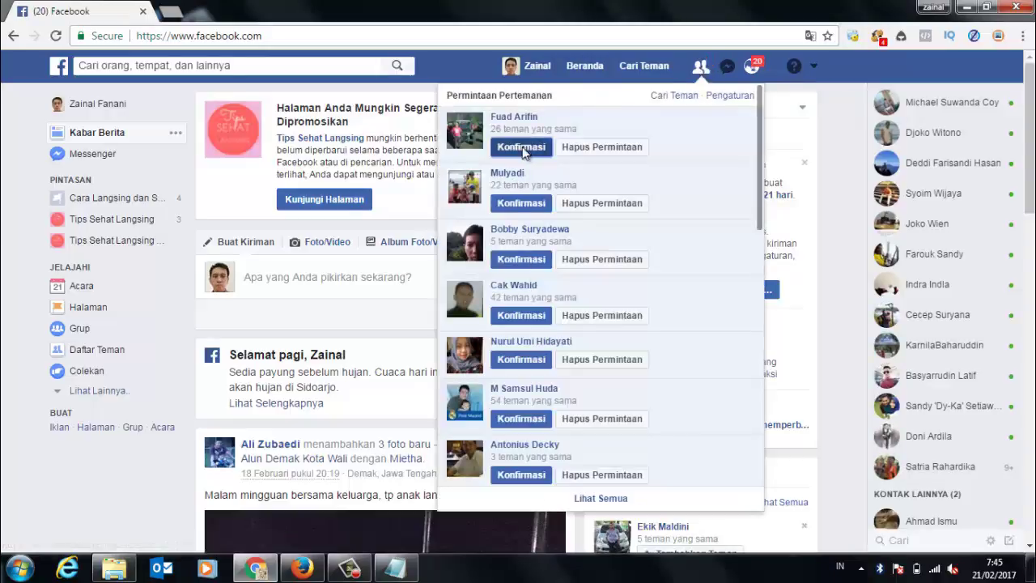
click(522, 204)
click(523, 261)
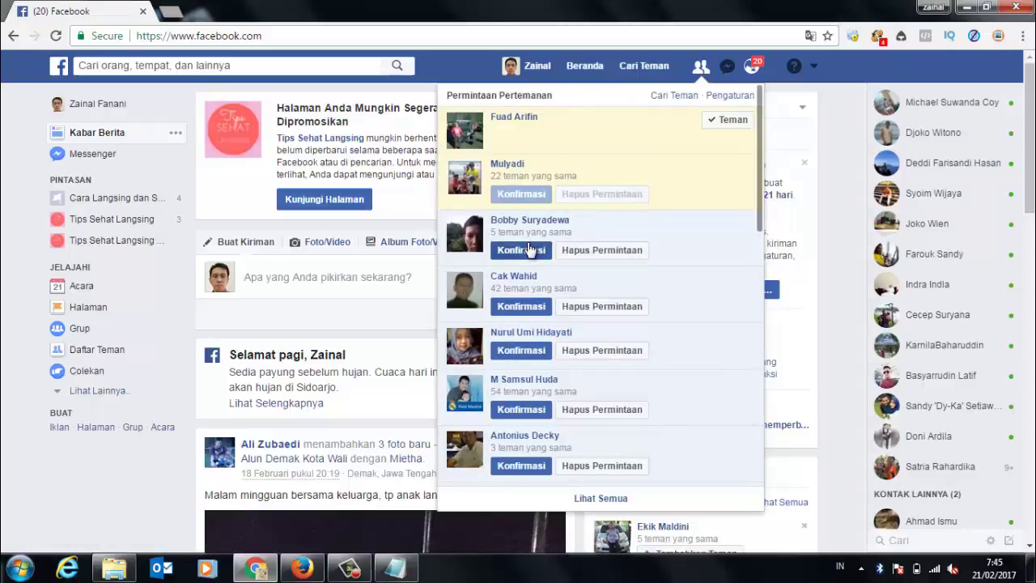
click(530, 298)
click(527, 341)
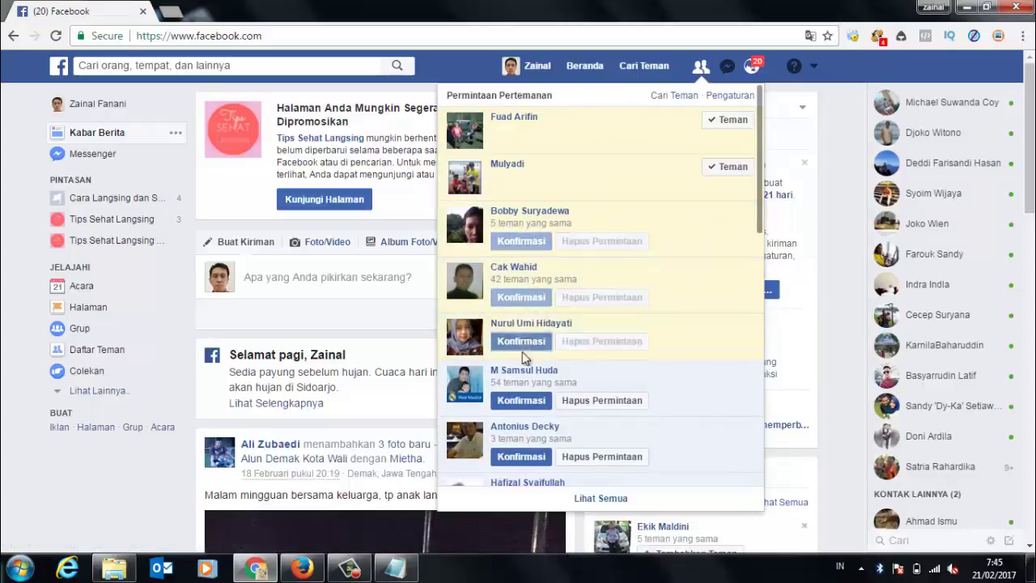
click(527, 399)
click(521, 438)
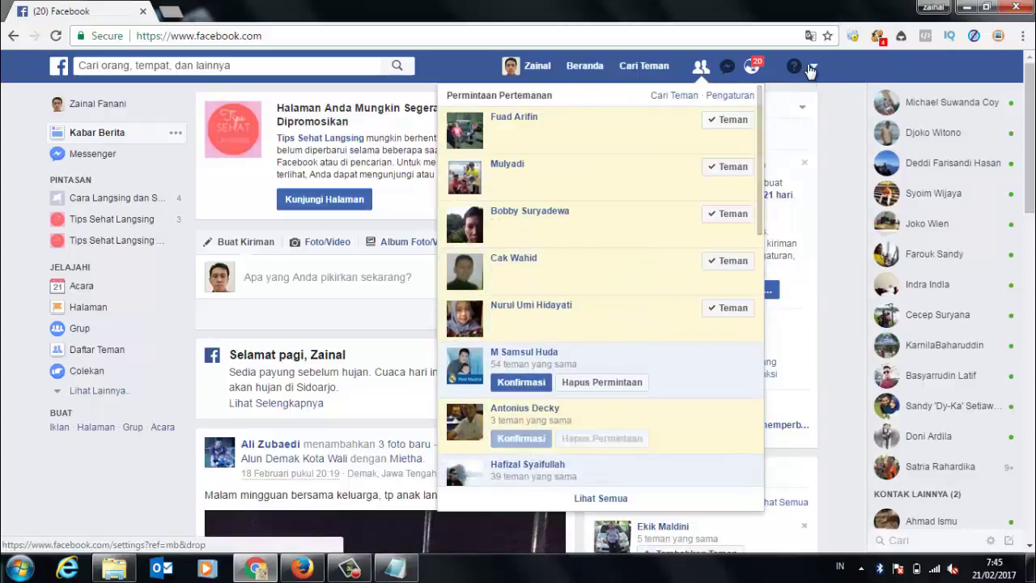
Begin a new Facebook Page of type Merek atau Produk and set its category to Kesehatan/Kecantikan.
click(812, 67)
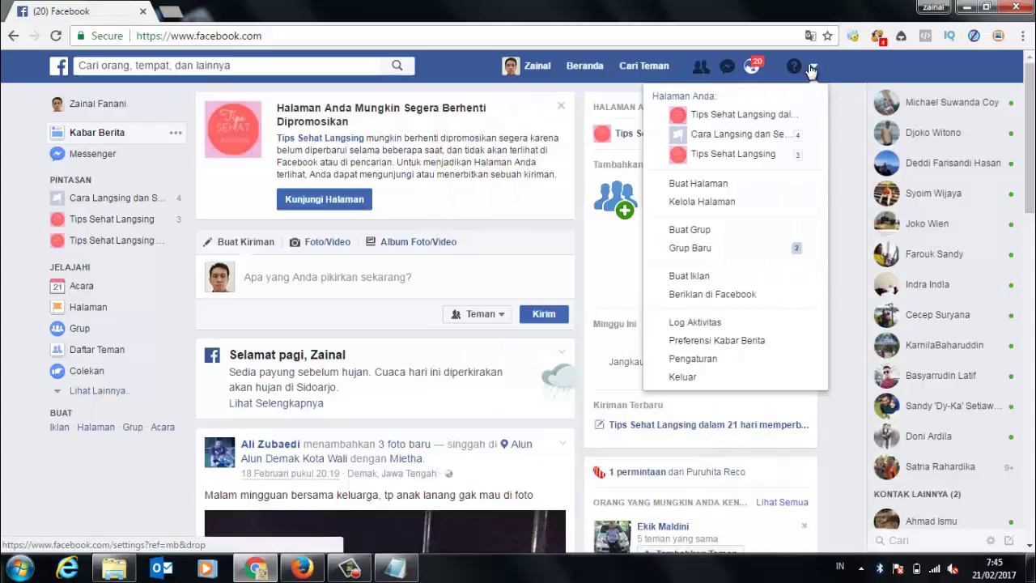
click(716, 183)
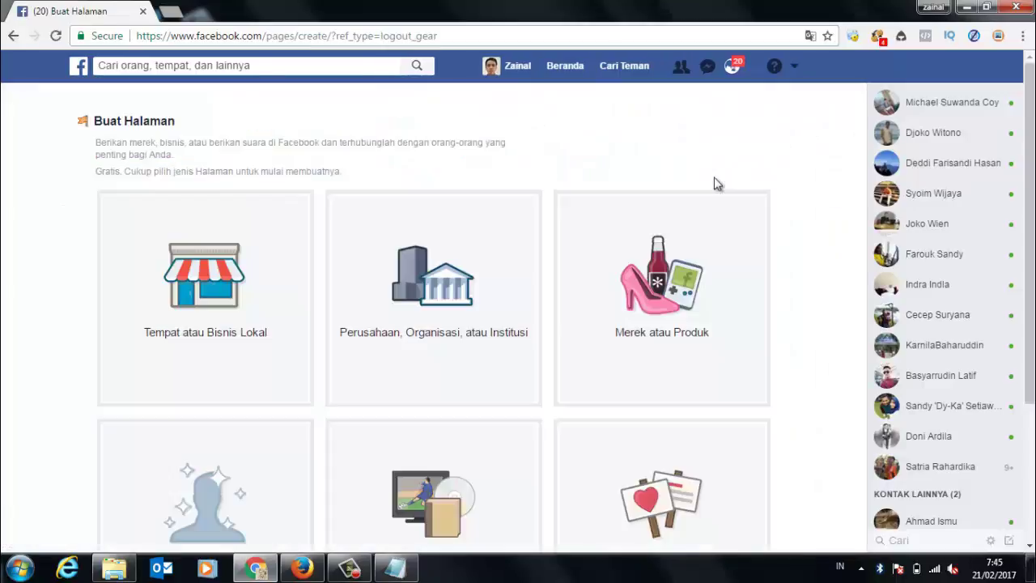
scroll(694, 308, down, 1)
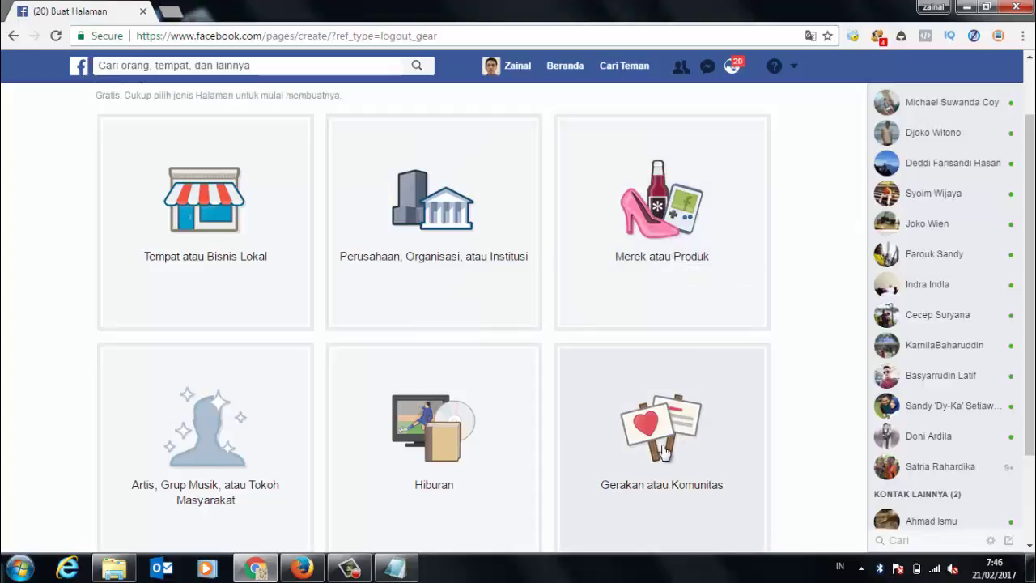
click(663, 256)
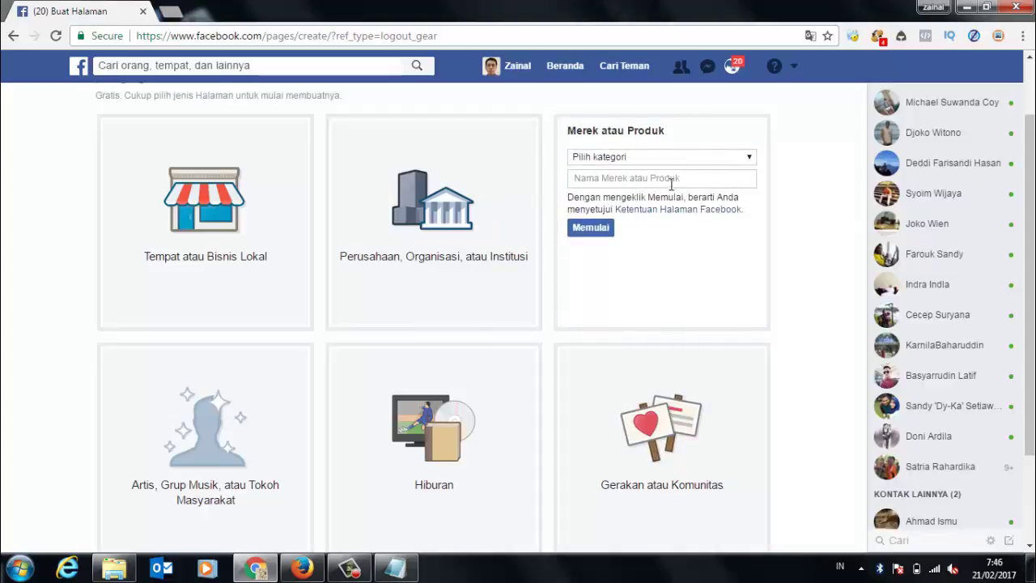
click(700, 159)
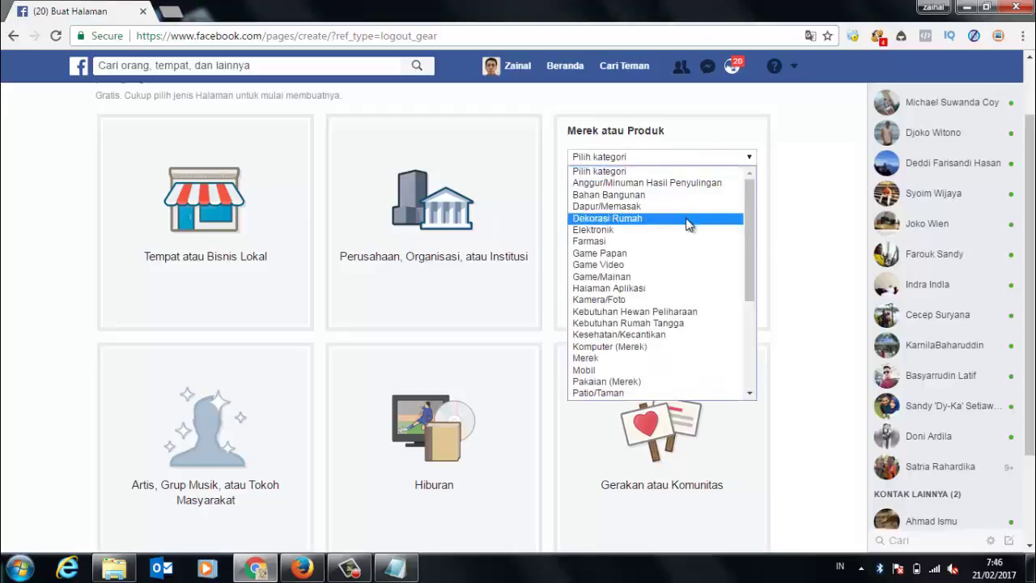
click(658, 335)
Try to create the Page under the name "Tips Sehat Langsing dalam 21 hari".
click(657, 176)
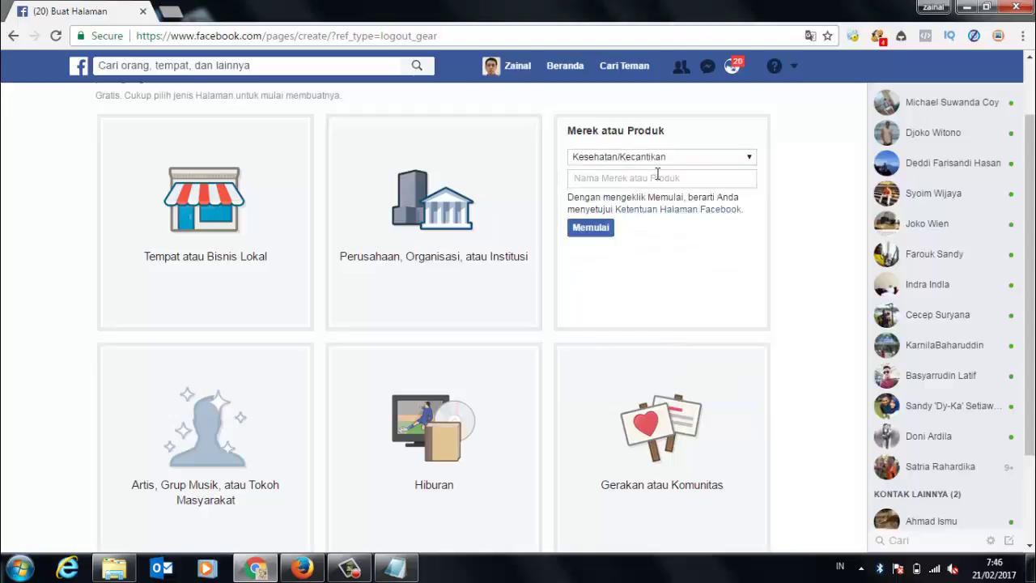
text(T)
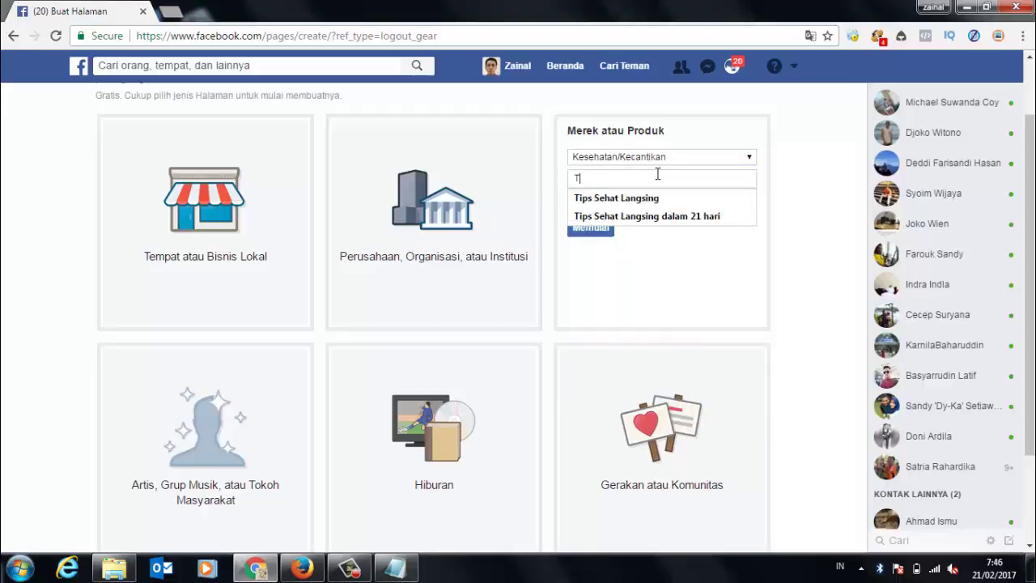
key(Down)
key(Down)
key(Return)
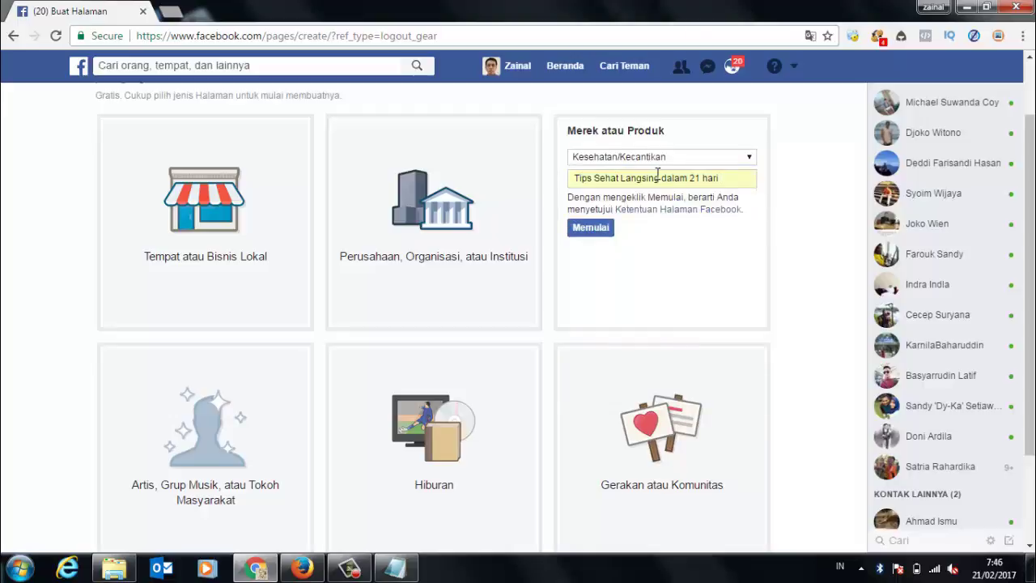
click(587, 229)
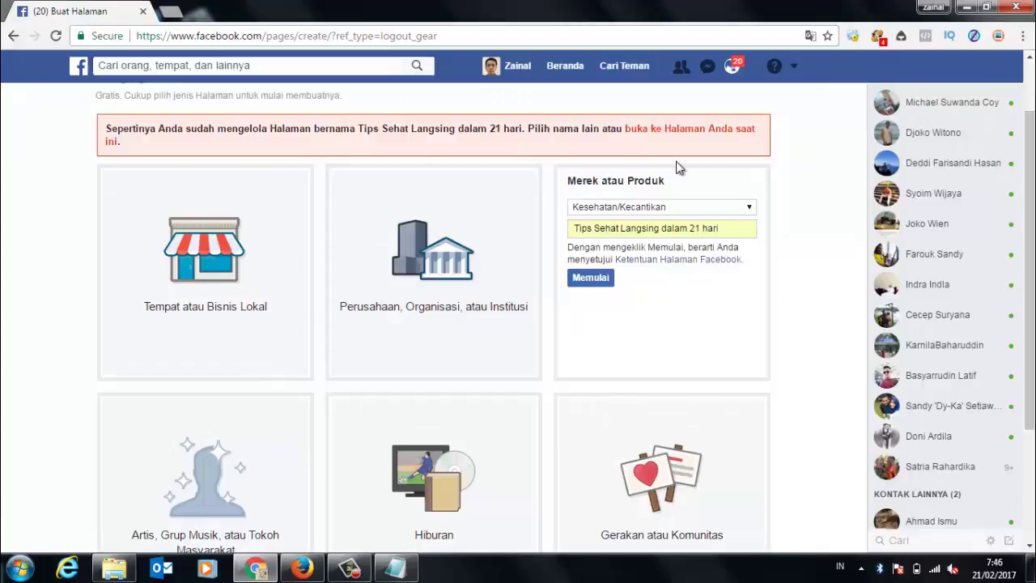
Open the already managed Page "Tips Sehat Langsing dalam 21 hari" and look over its home page.
click(795, 68)
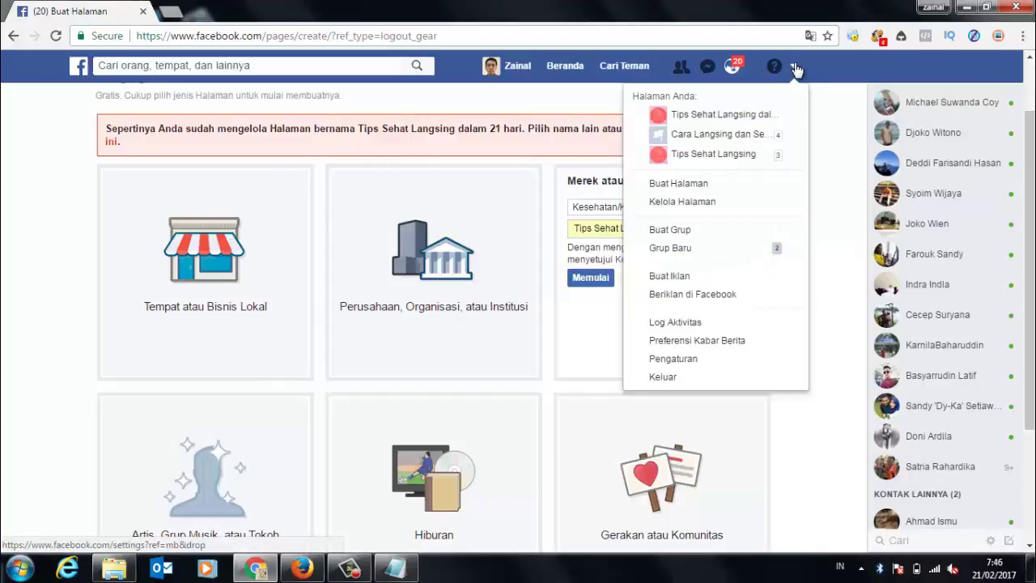
click(752, 117)
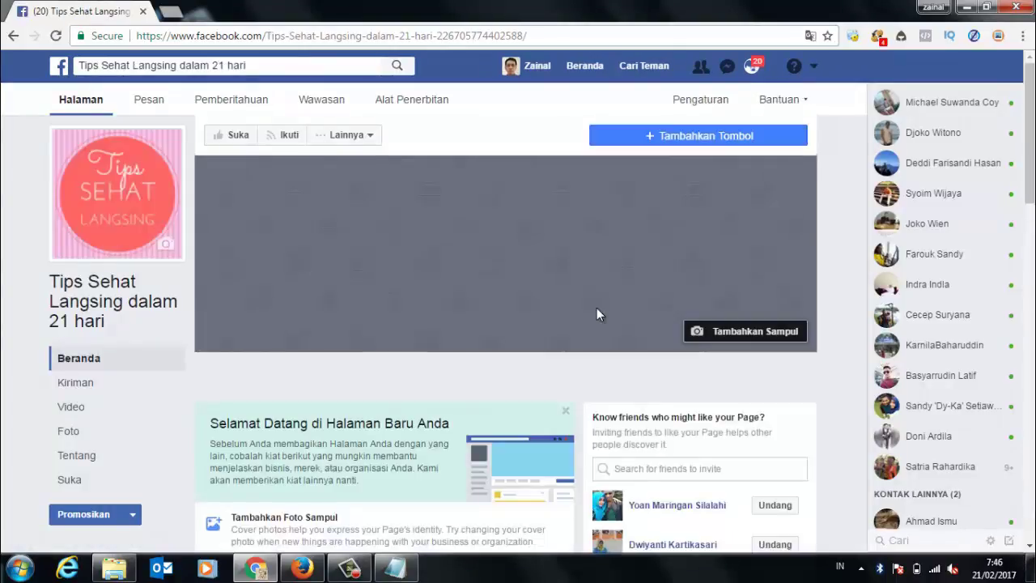
scroll(598, 312, down, 5)
scroll(599, 316, up, 5)
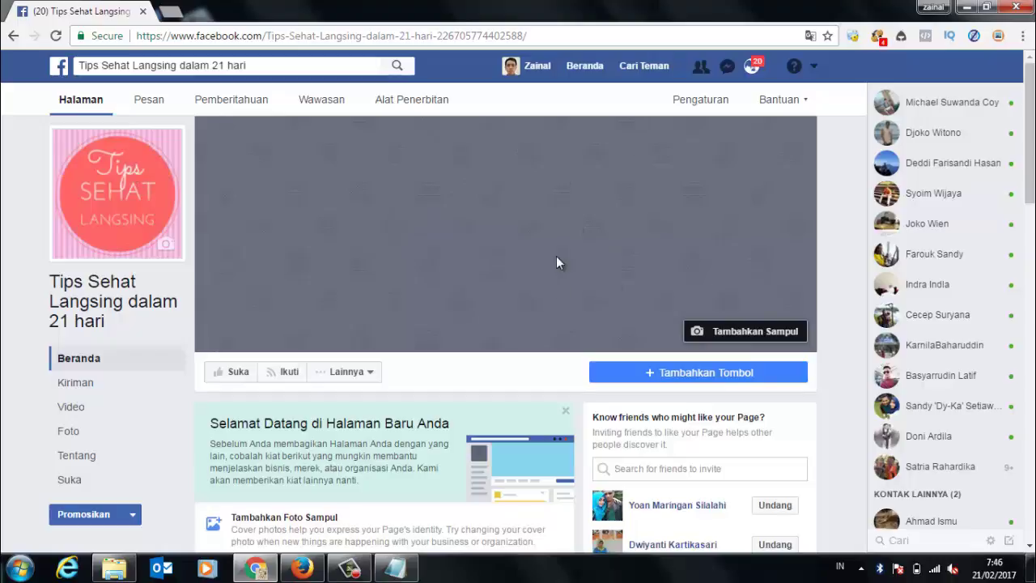
click(742, 334)
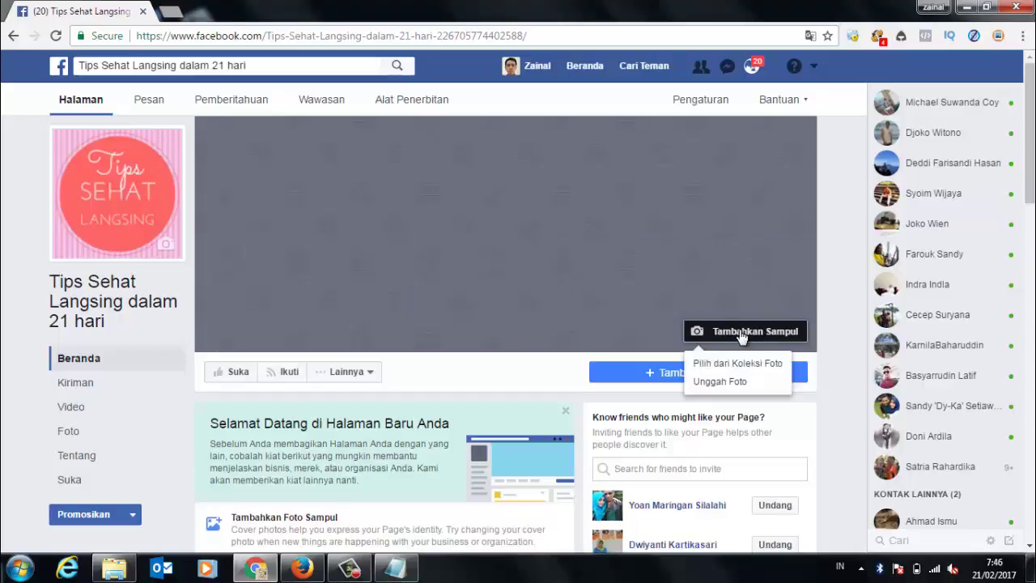
click(733, 387)
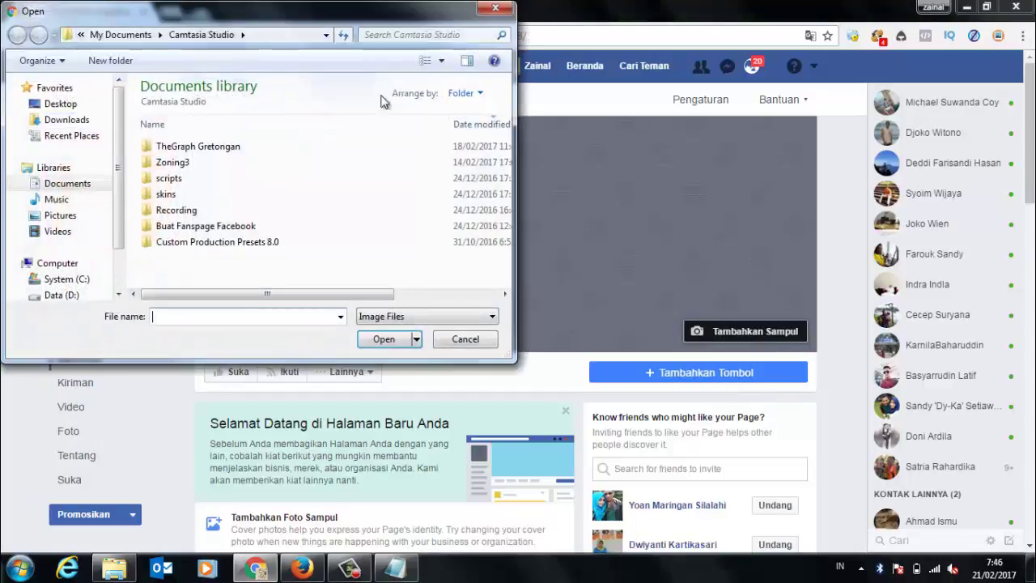
click(463, 339)
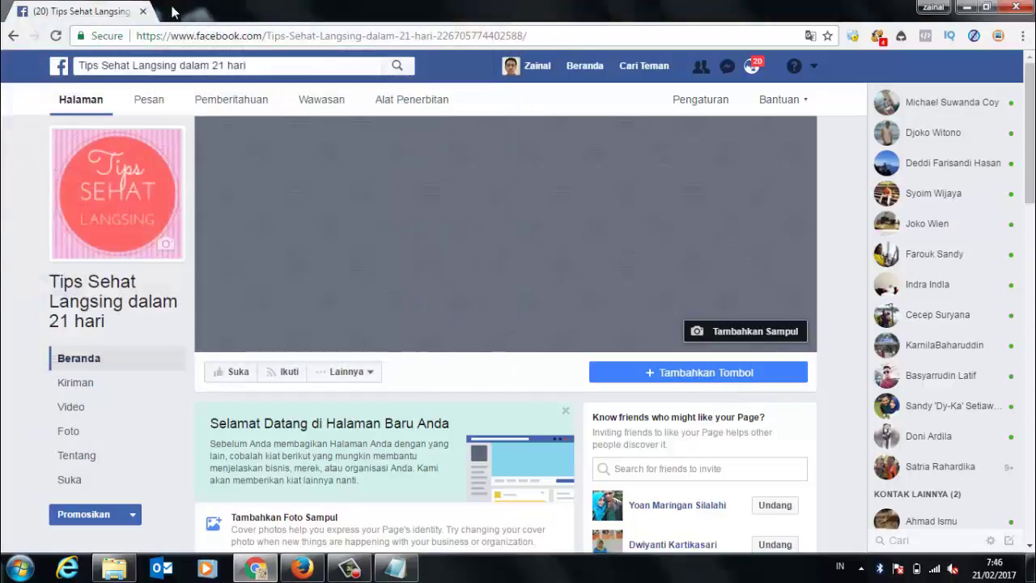
Open Google in a new tab and search its images for "diet facebook timeline".
click(171, 11)
text(go)
key(Return)
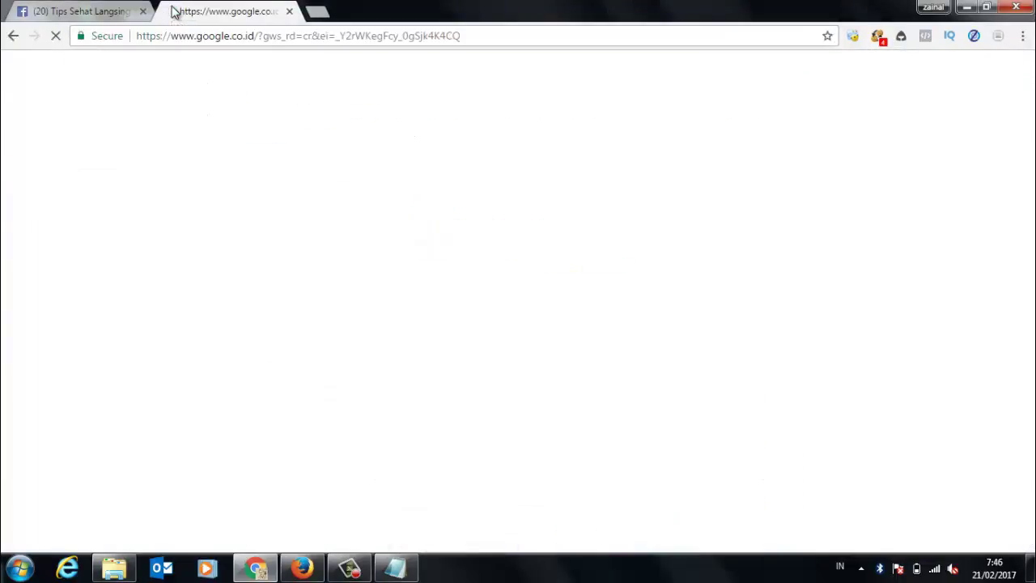
text(face)
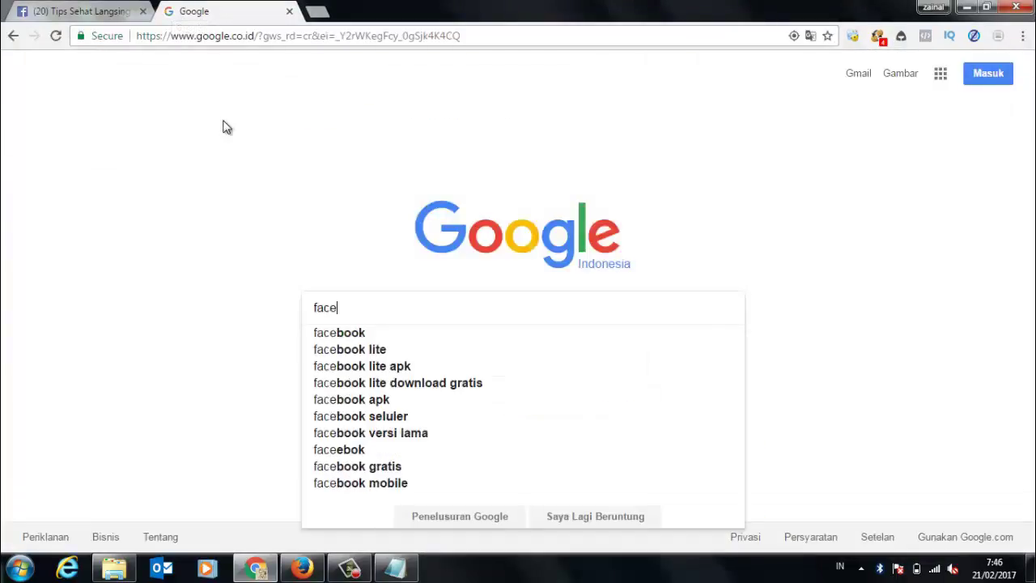
text(book timeline)
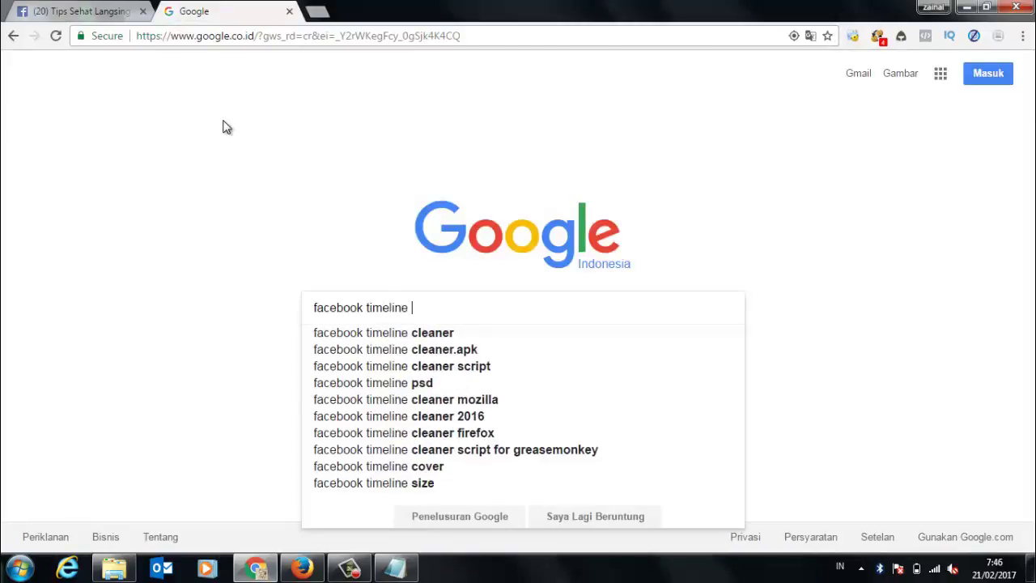
key(Home)
text(diet)
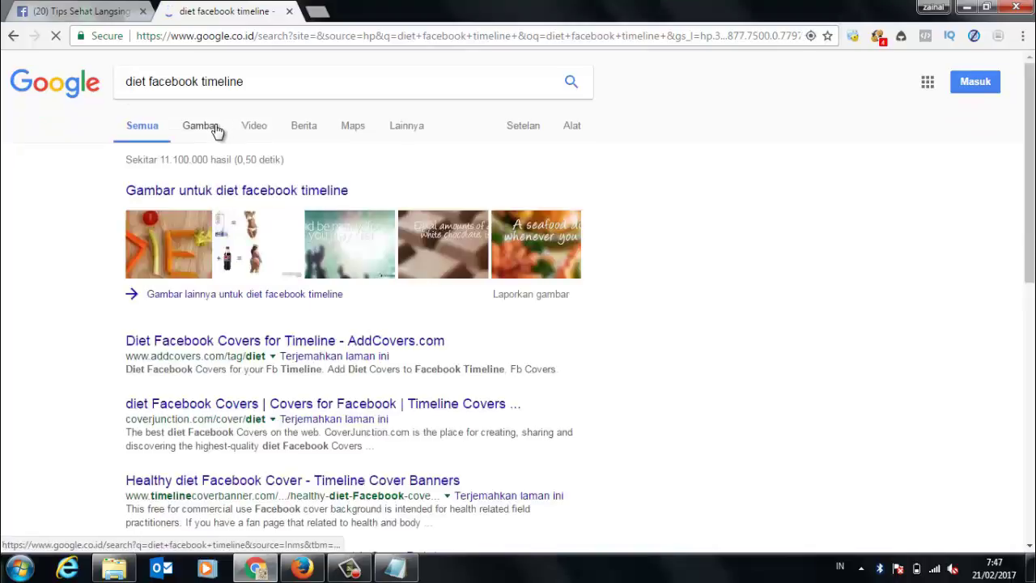
click(217, 130)
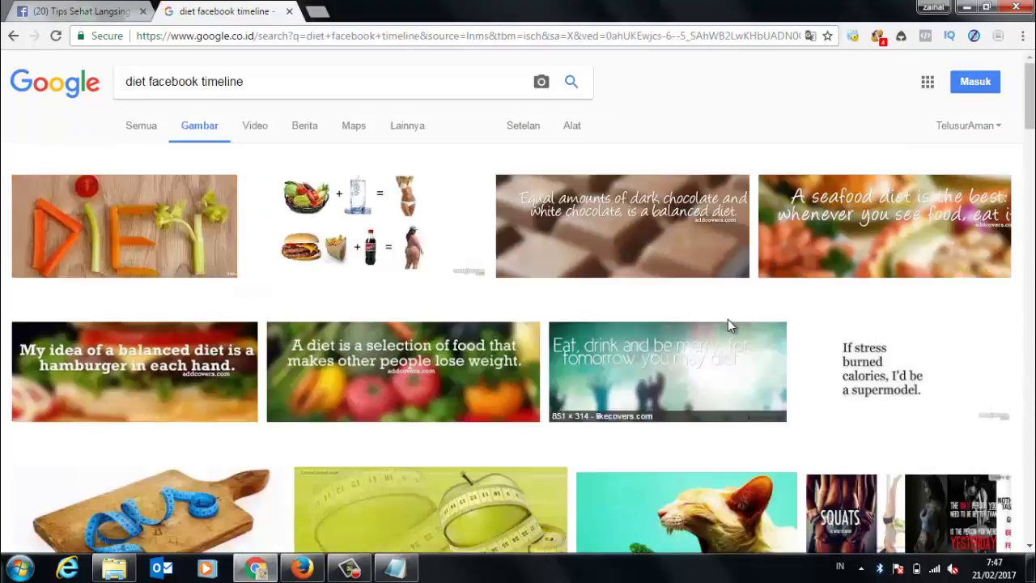
Save the first image result, the vegetable DIET timeline cover, as Diet.jpg in My Documents.
click(136, 233)
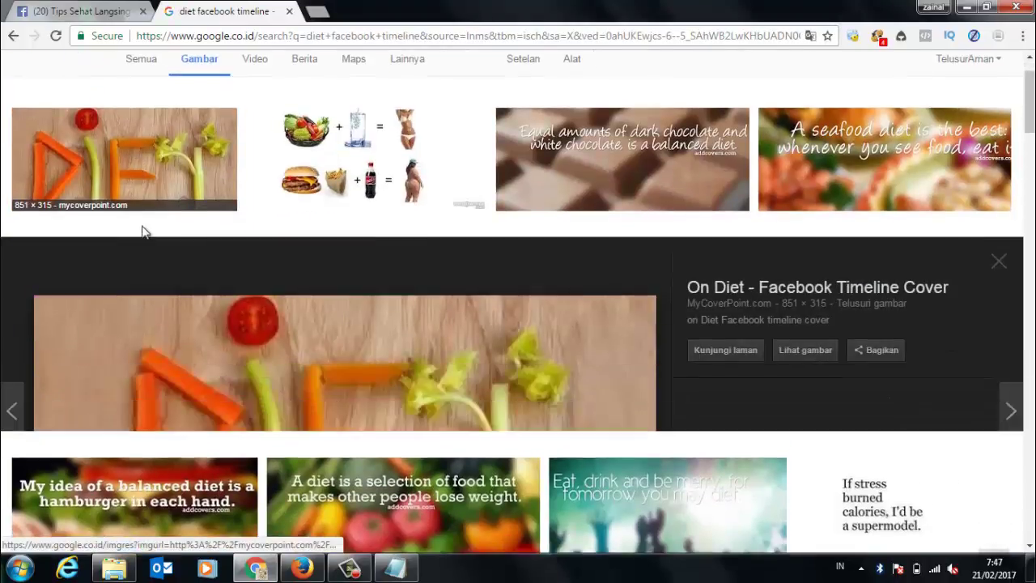
right_click(405, 328)
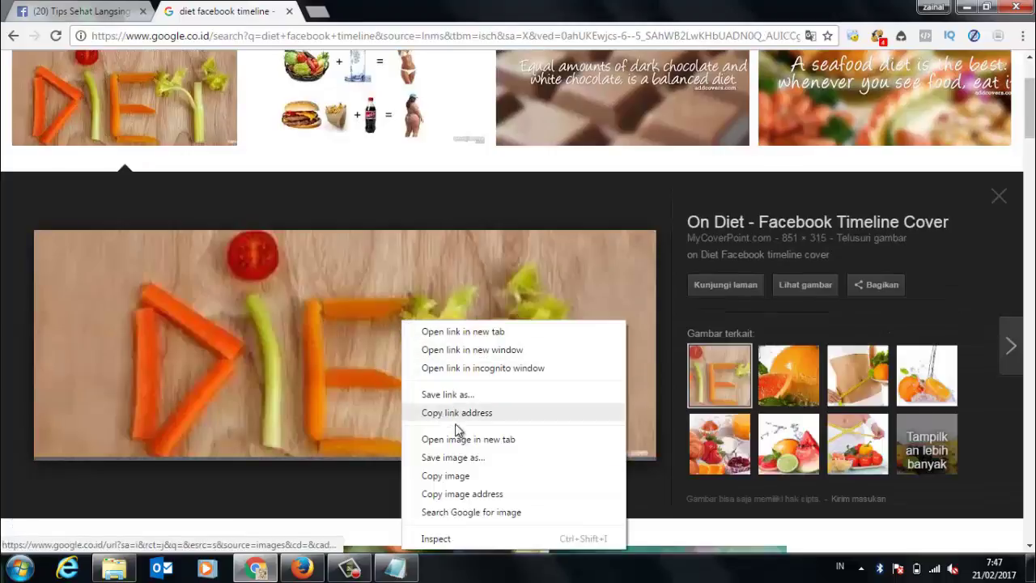
click(466, 458)
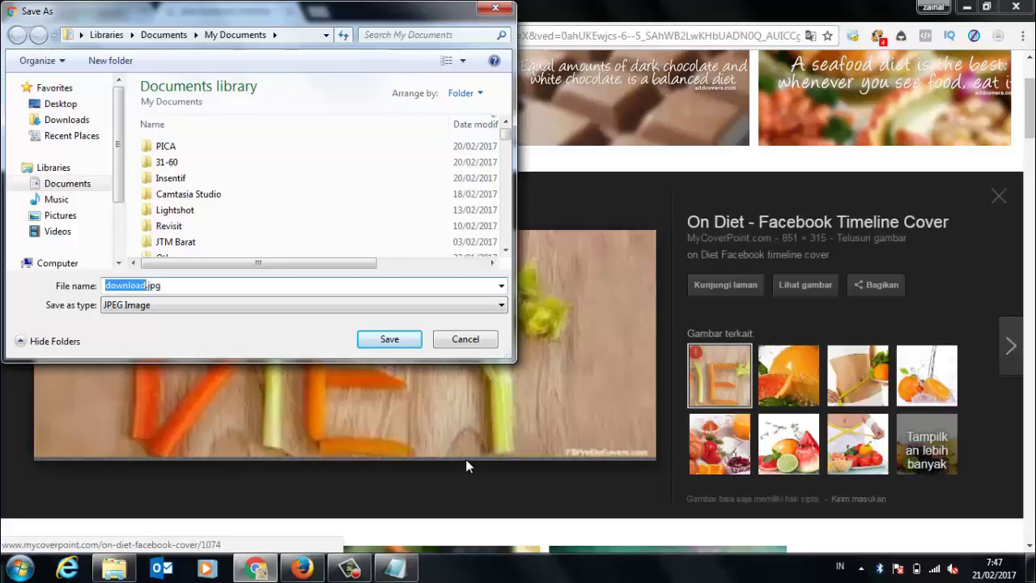
text(Diet)
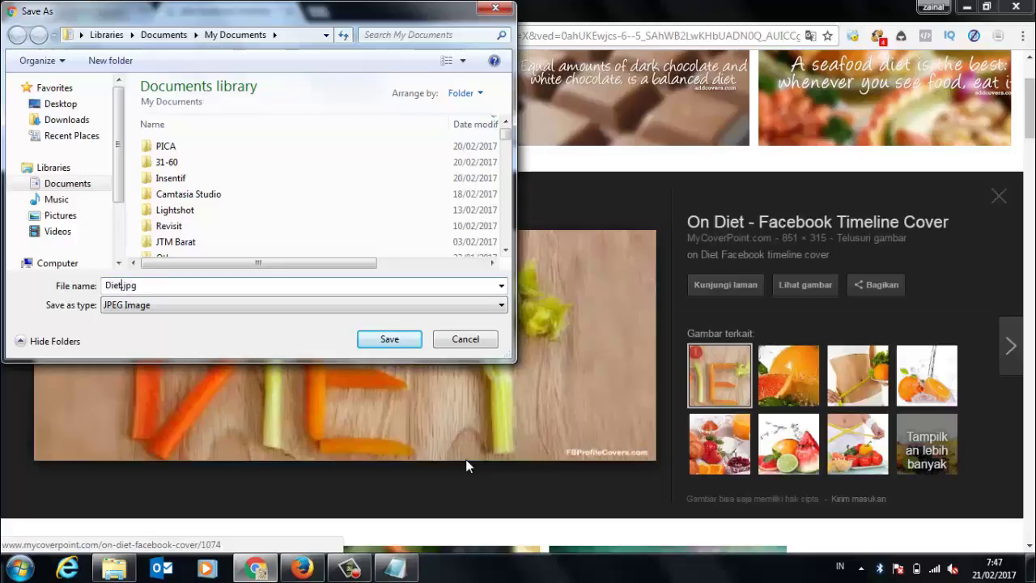
key(Return)
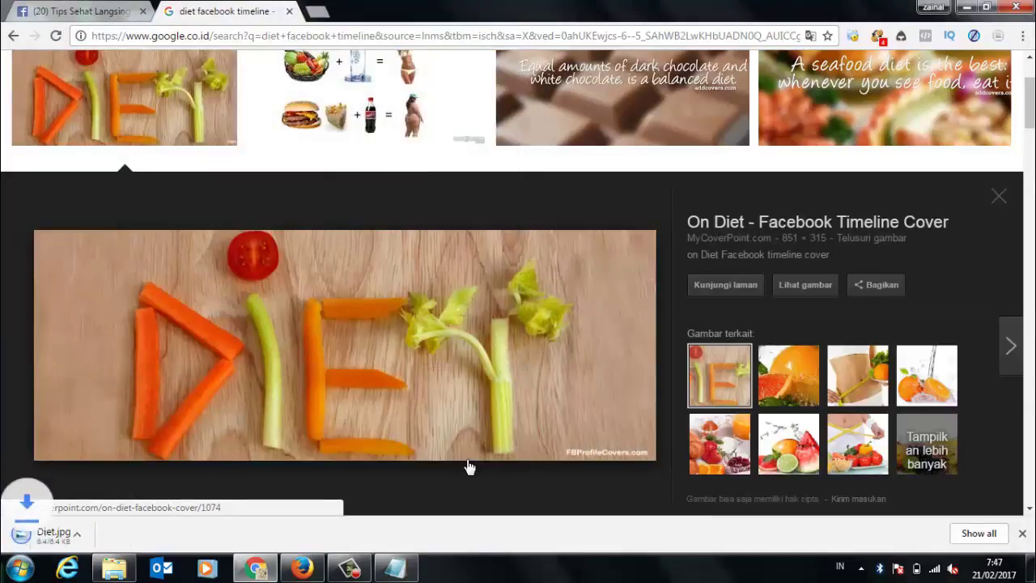
Return to the Facebook Page and try to upload Diet.jpg from My Documents as its cover photo.
click(255, 568)
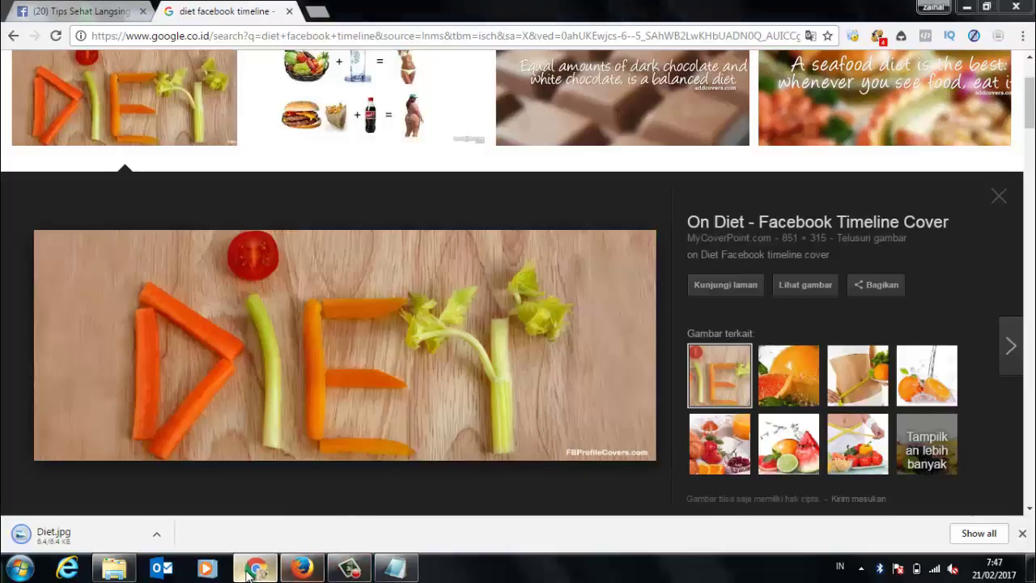
key(alt+Tab)
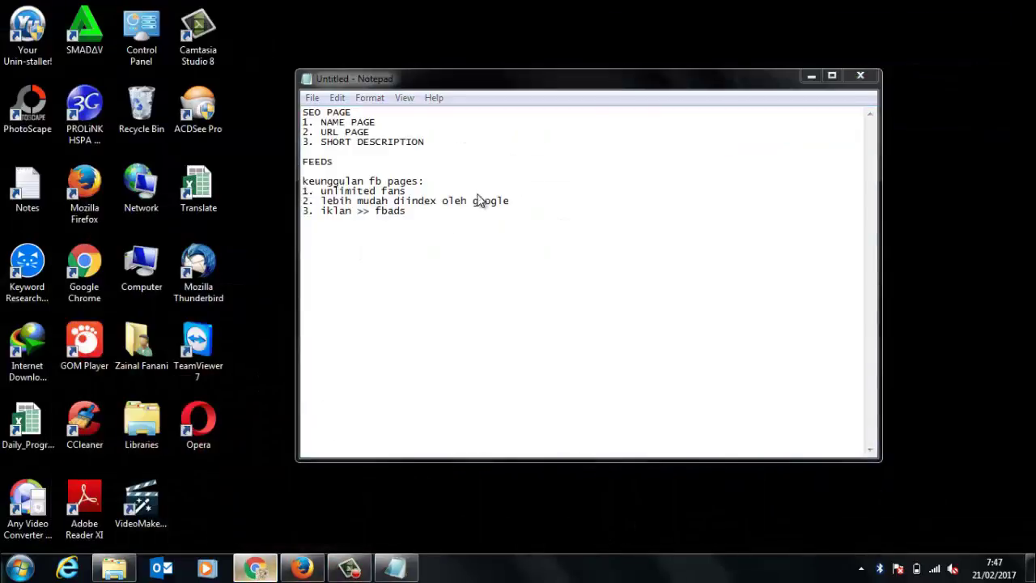
click(108, 11)
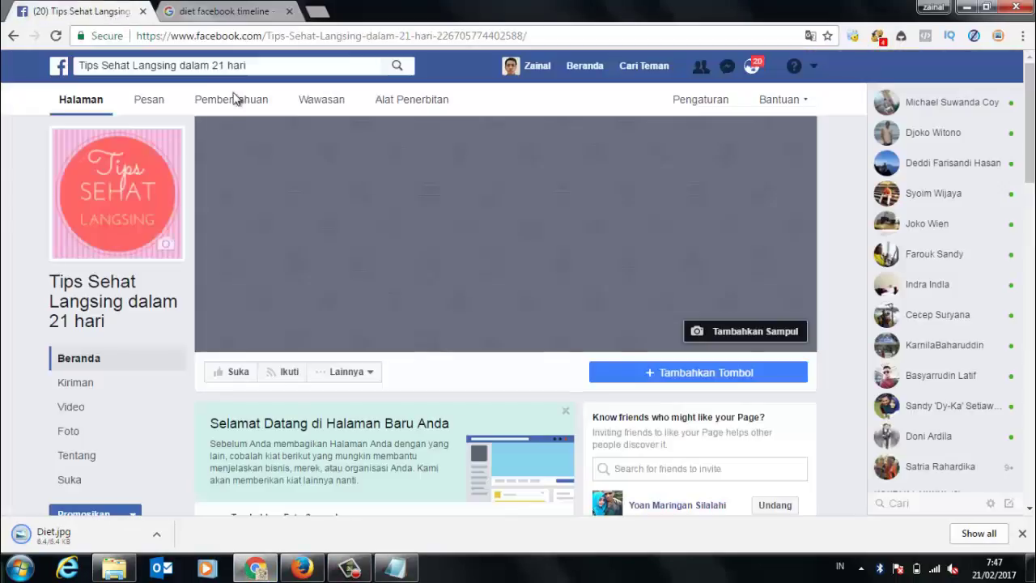
click(746, 332)
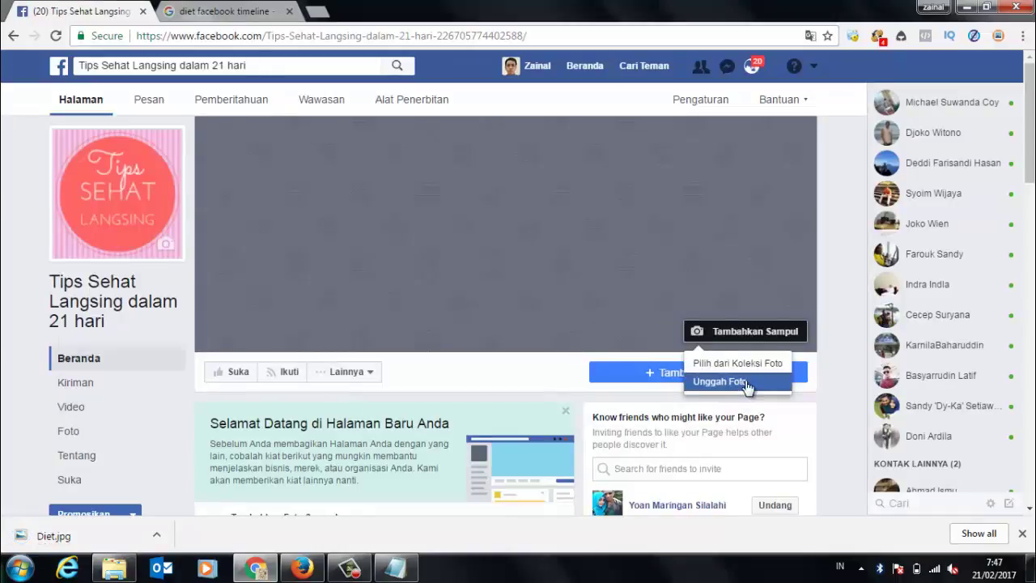
click(719, 382)
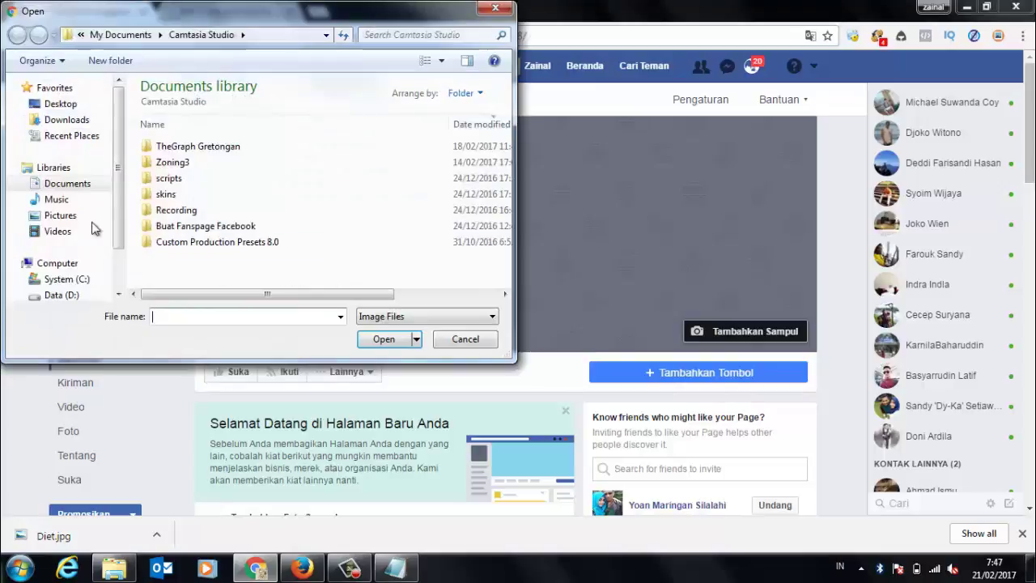
click(37, 199)
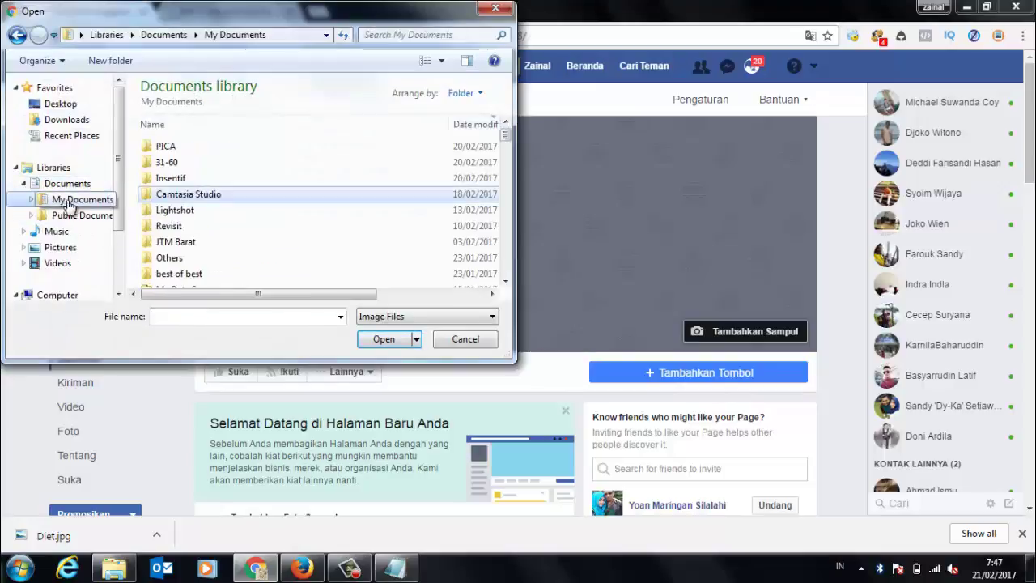
click(299, 318)
text(d)
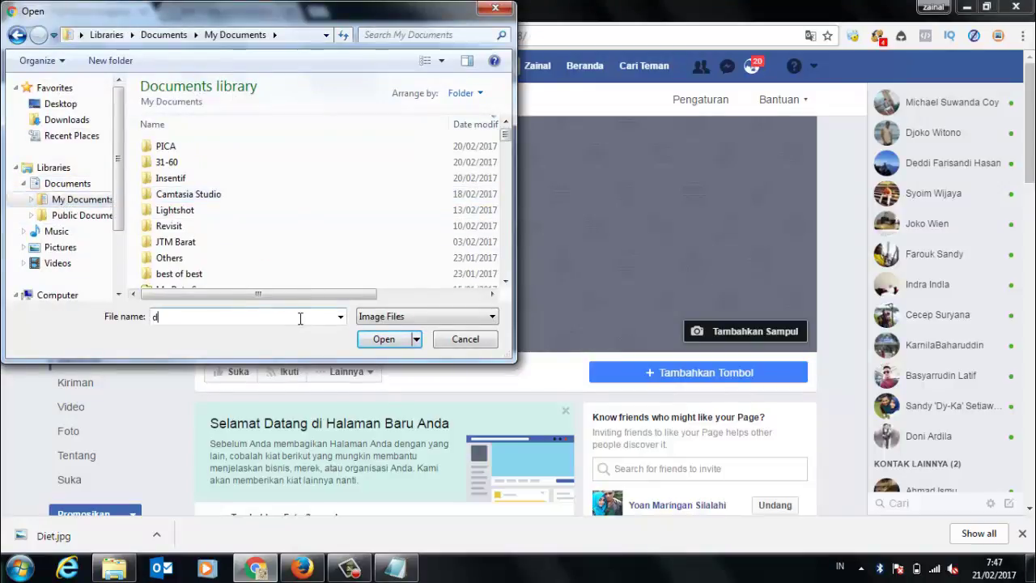
text(iet)
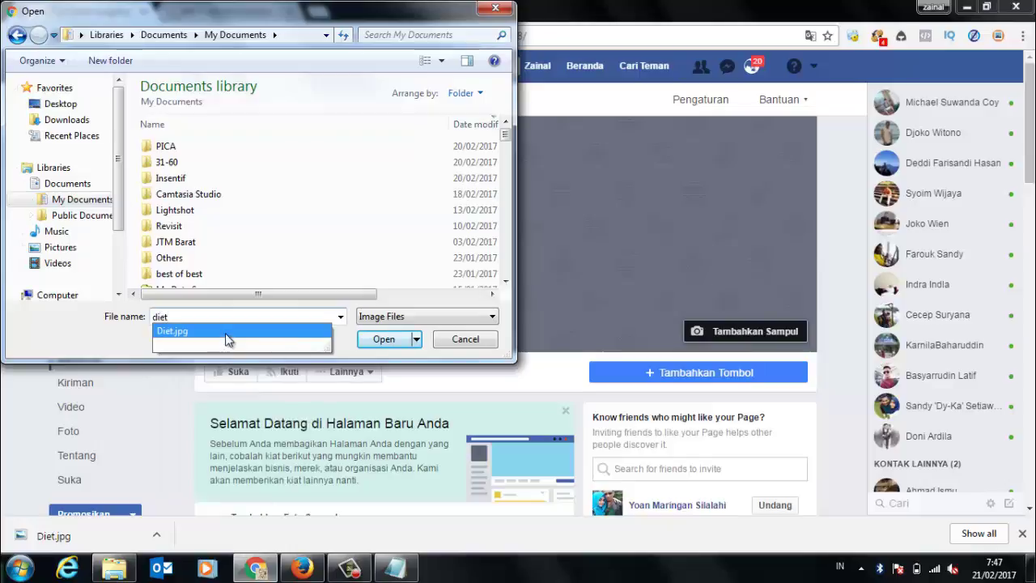
click(228, 339)
click(381, 339)
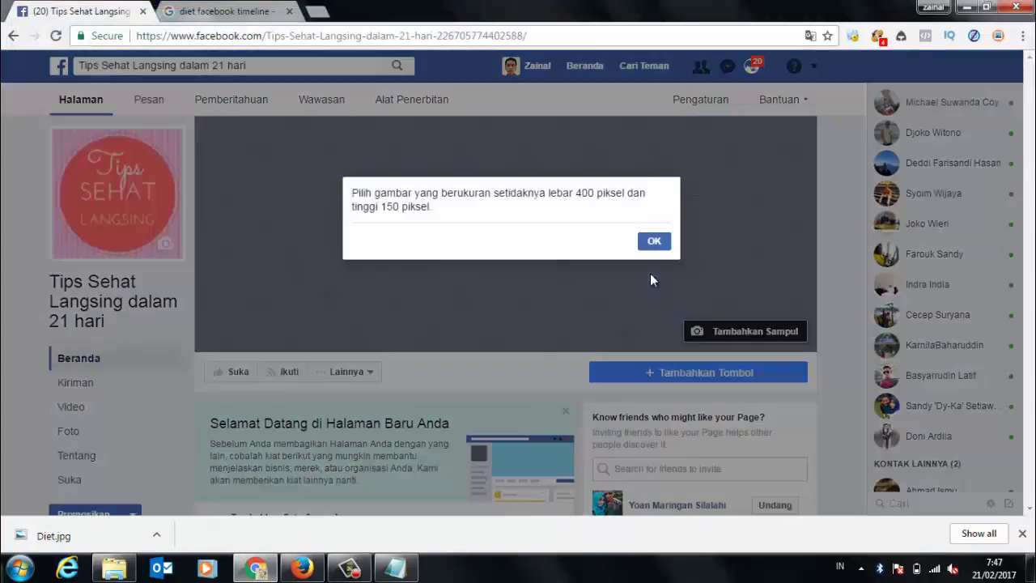
click(656, 241)
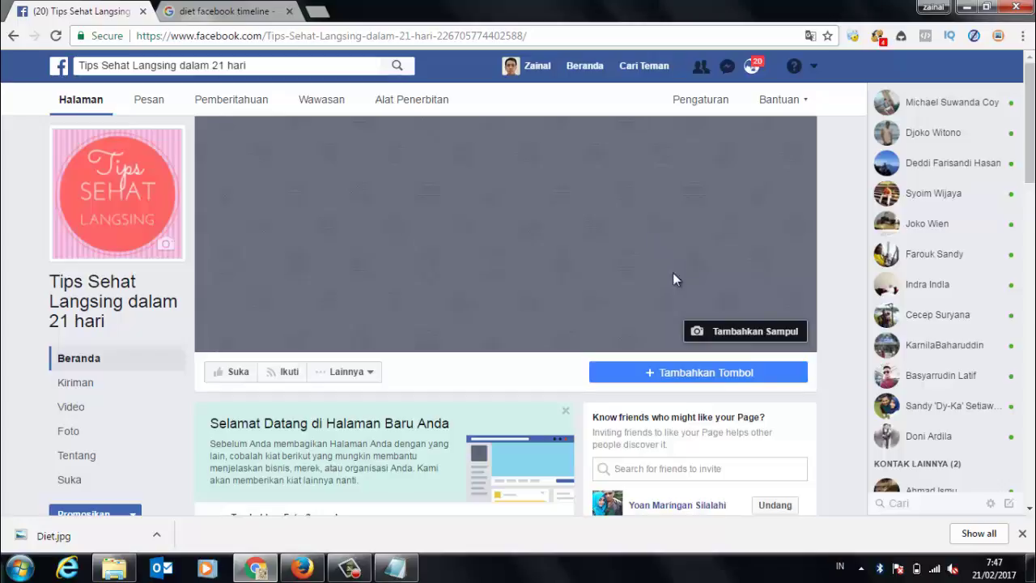
Return to the Google image results and open the source page of the green weight loss tape and apple cover.
click(232, 6)
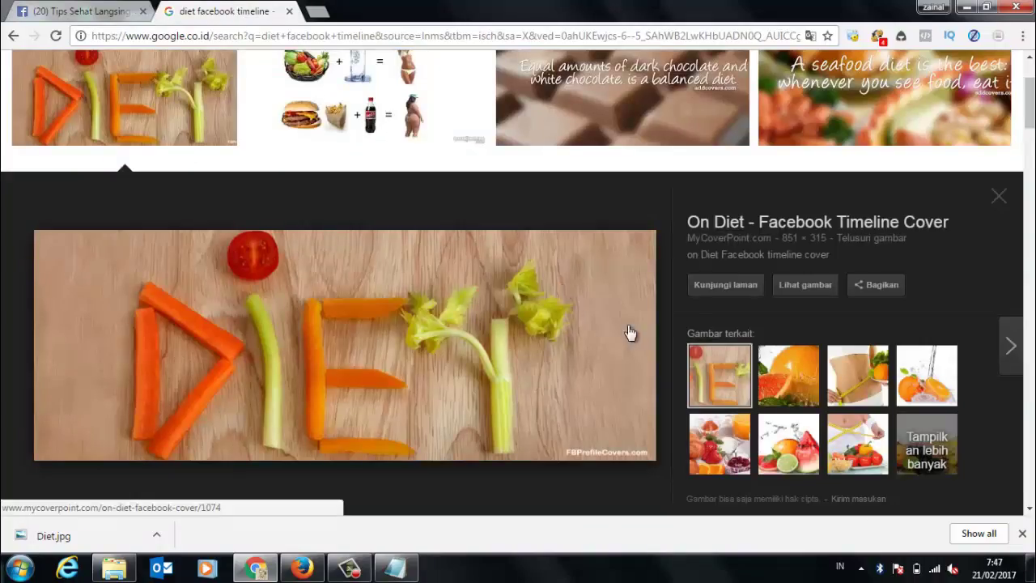
scroll(636, 123, up, 1)
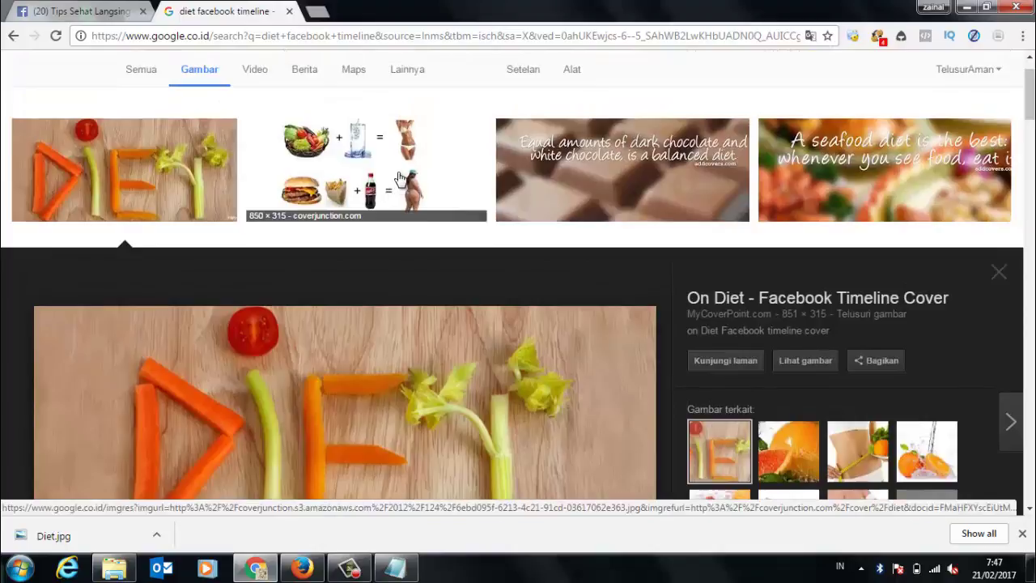
scroll(464, 164, down, 5)
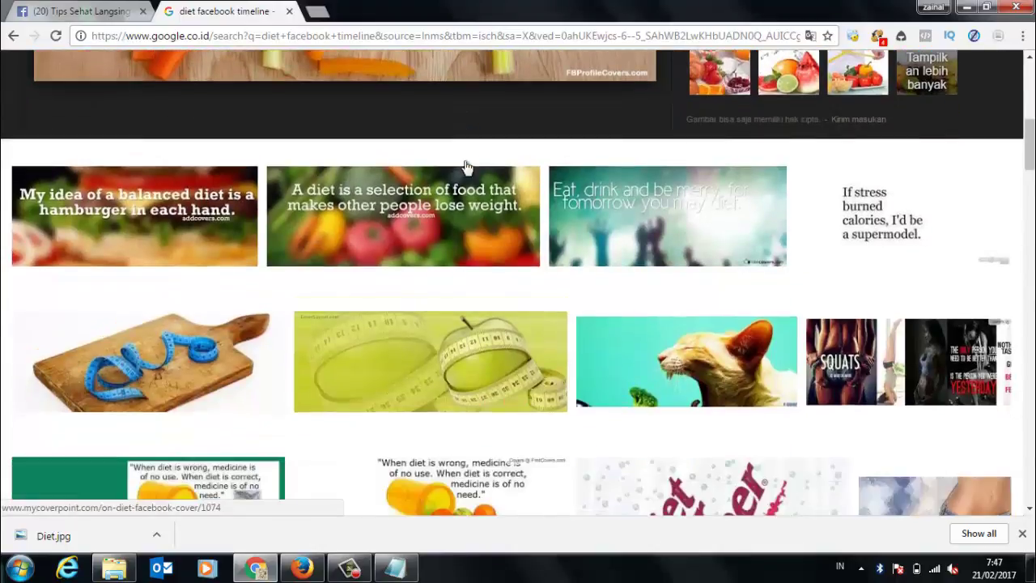
click(472, 352)
scroll(472, 340, down, 2)
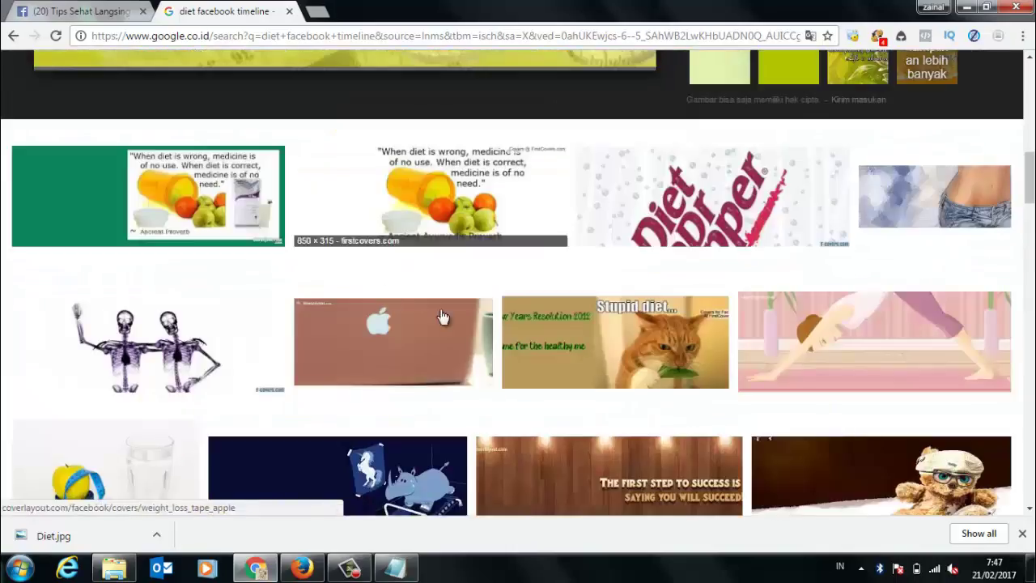
scroll(510, 288, up, 2)
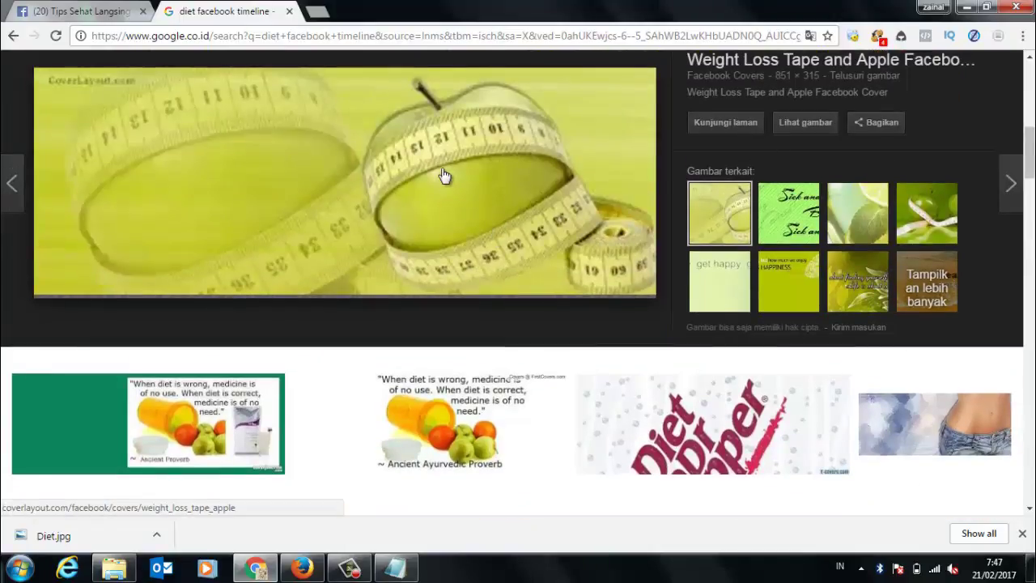
click(445, 174)
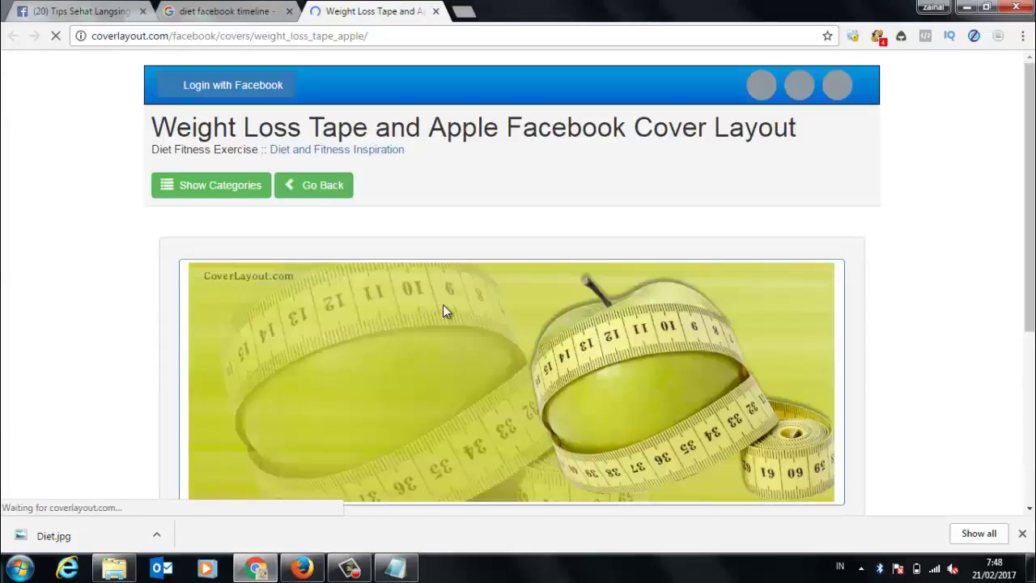
Save the tape and apple cover image as Diet.jpg in My Documents, replacing the existing file.
right_click(444, 307)
click(519, 335)
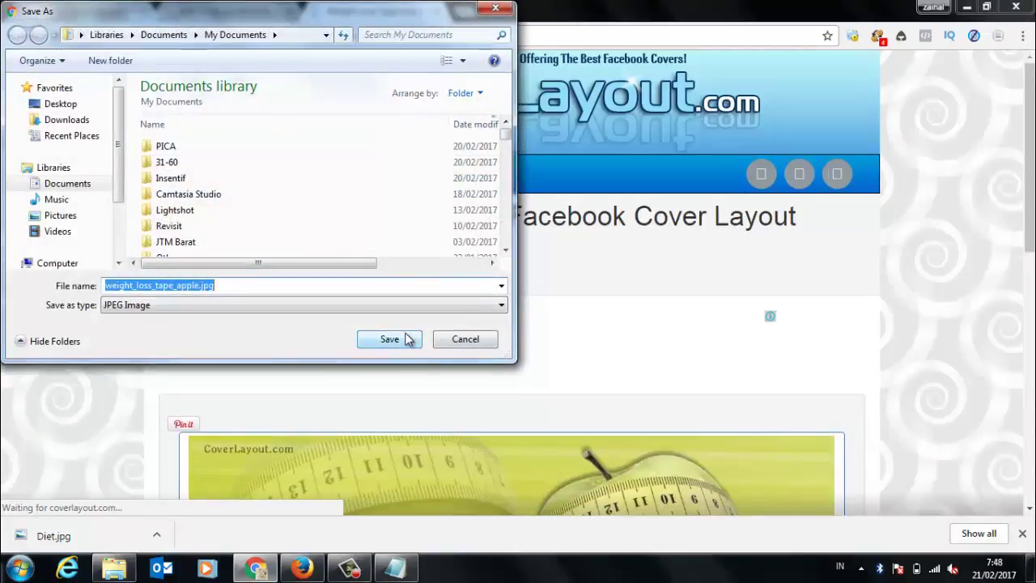
text(d)
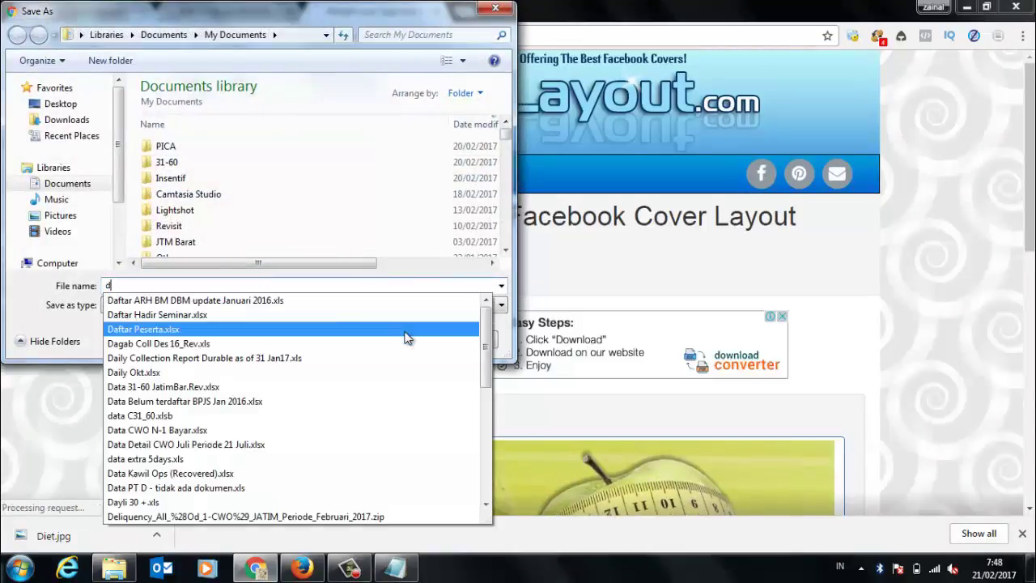
text(iet)
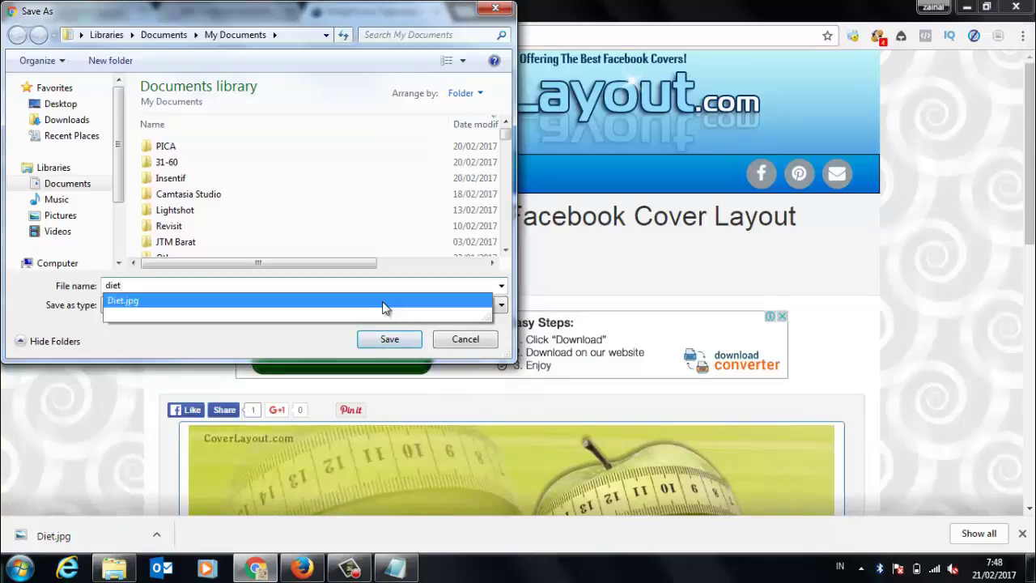
click(385, 301)
click(389, 339)
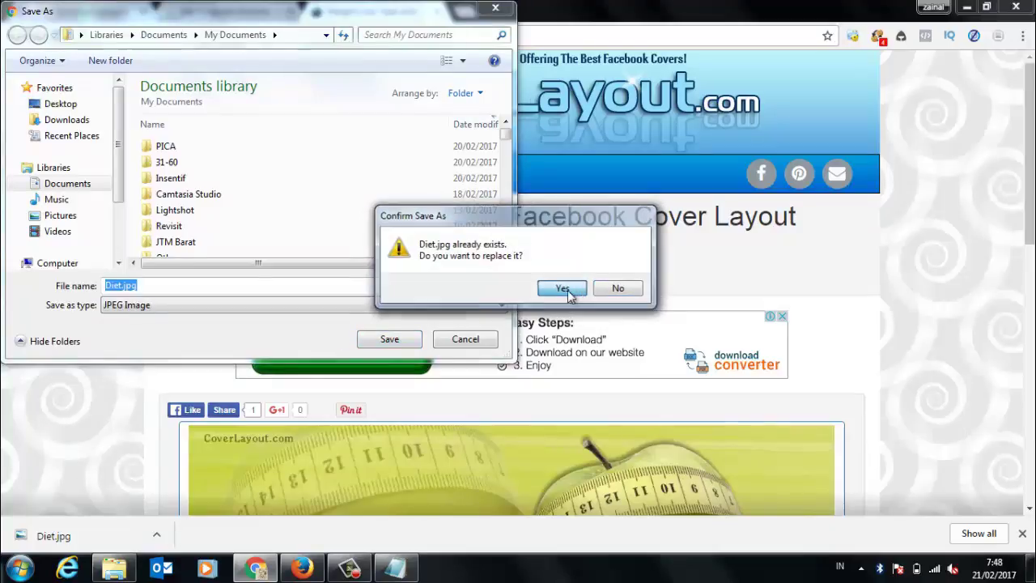
click(574, 288)
Return to the Facebook Page and try to upload the new Diet.jpg from My Documents as its cover photo.
click(114, 17)
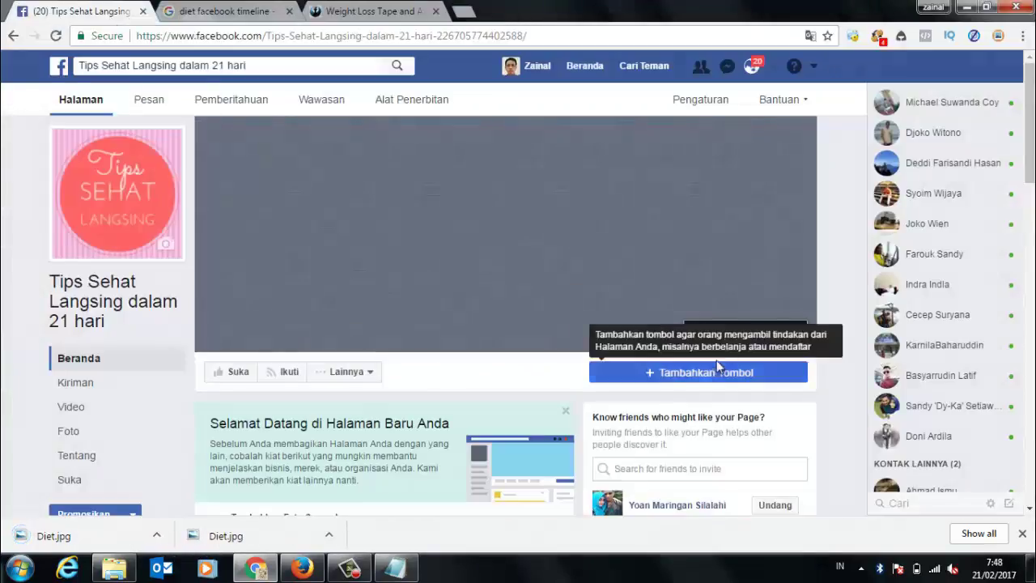
click(739, 332)
click(733, 380)
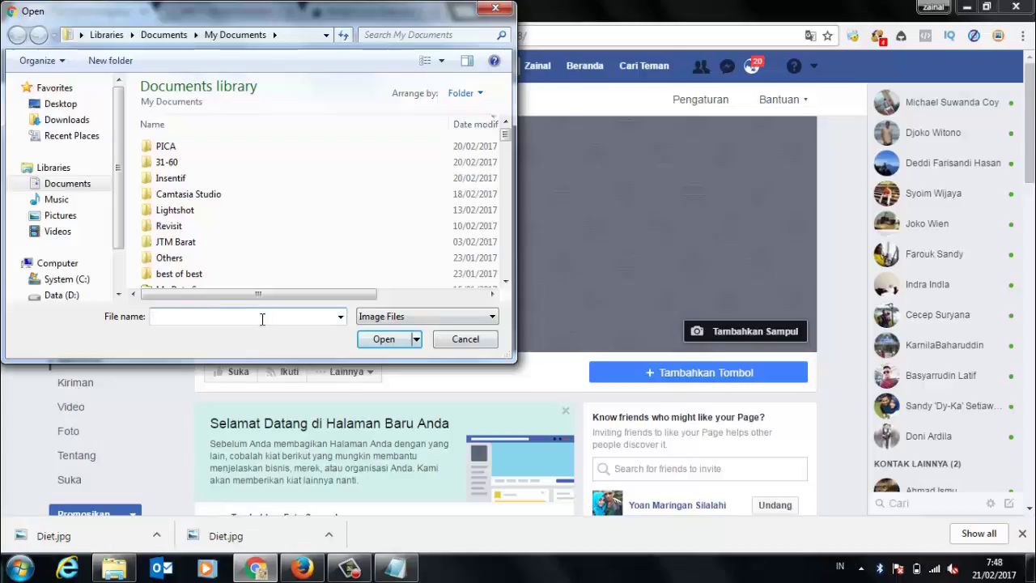
text(di)
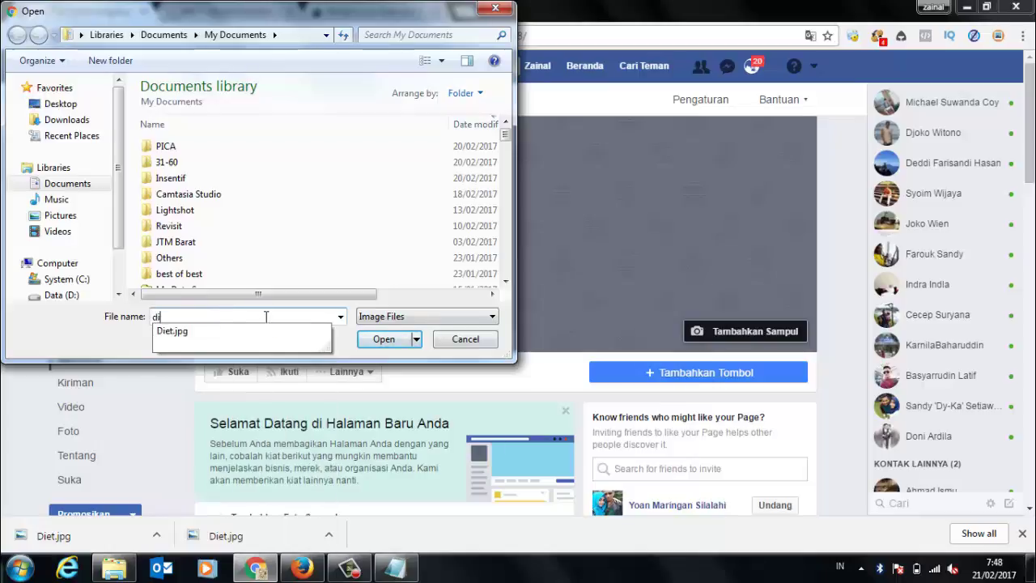
click(266, 338)
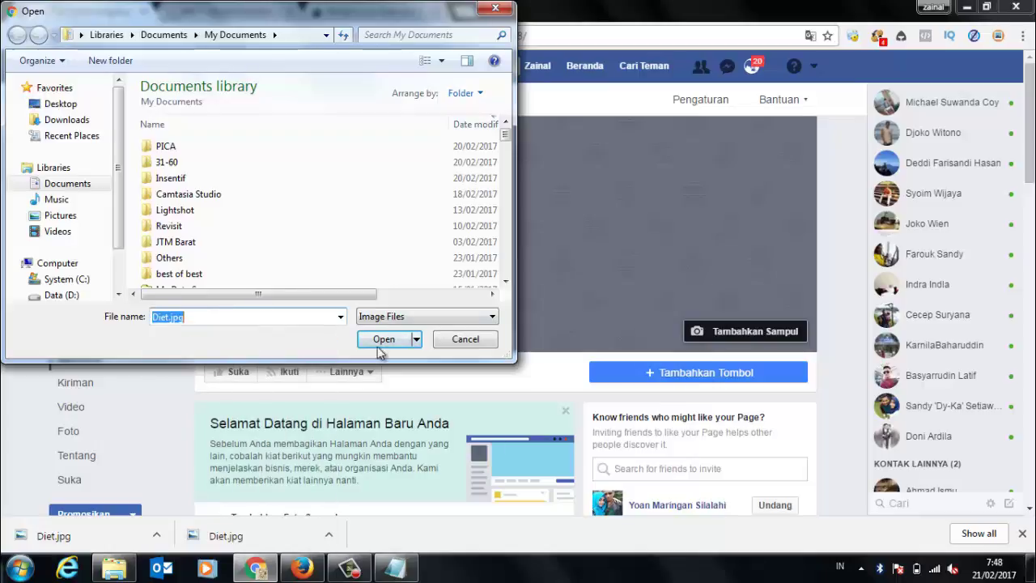
click(384, 339)
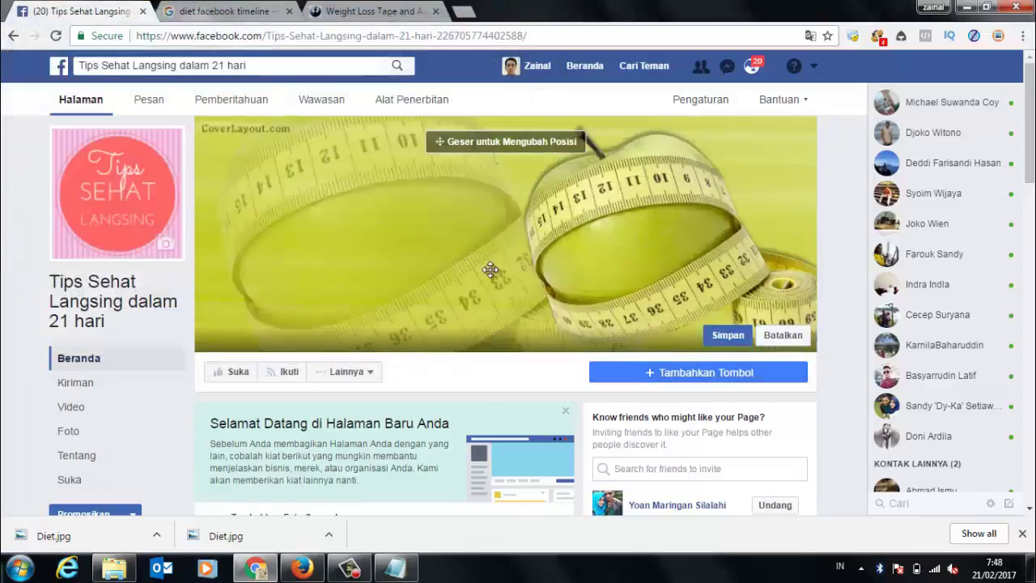
scroll(492, 260, down, 3)
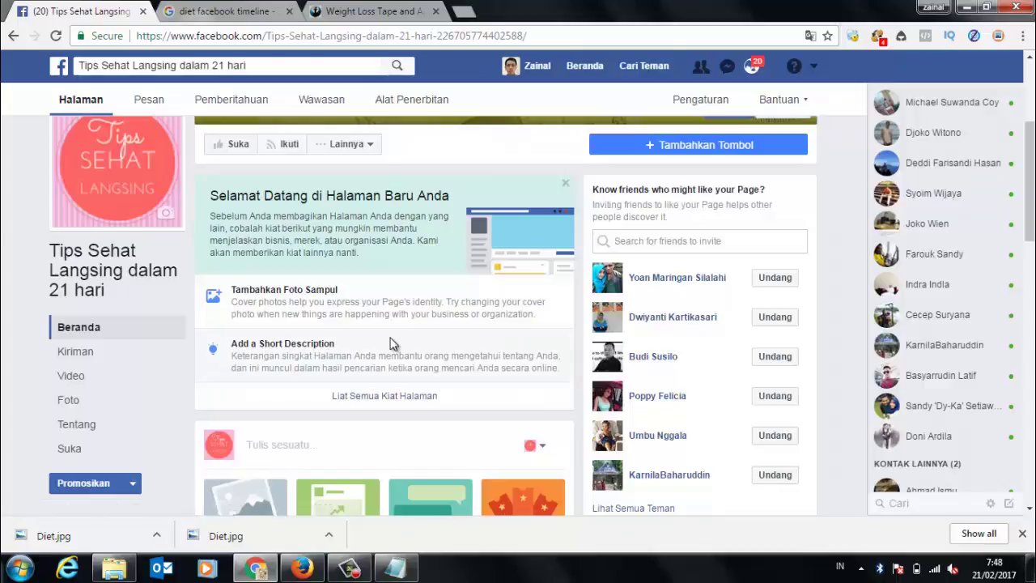
scroll(393, 342, up, 3)
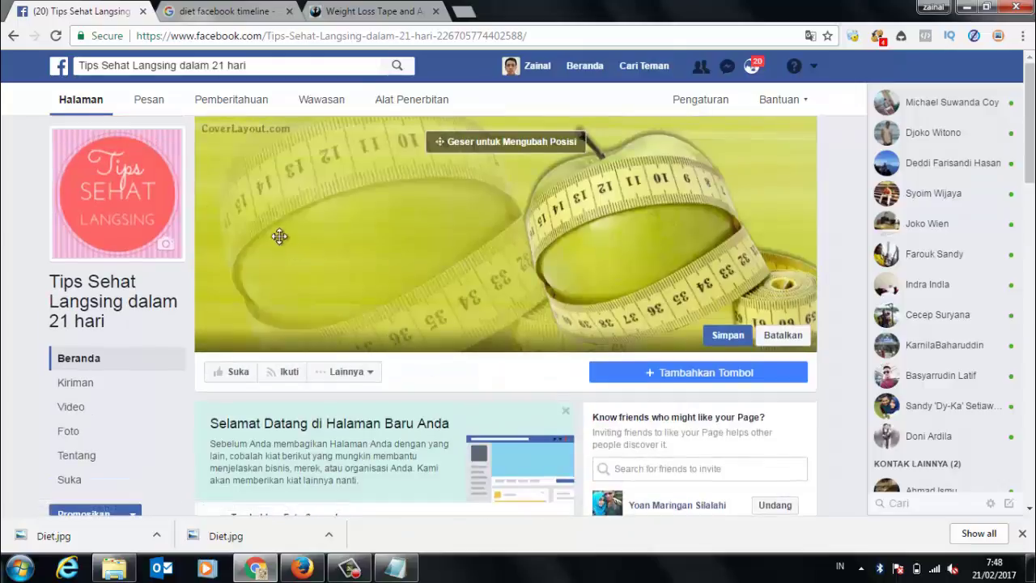
Examine the Page's general settings and its Sunting Halaman settings for the template and tabs.
click(693, 100)
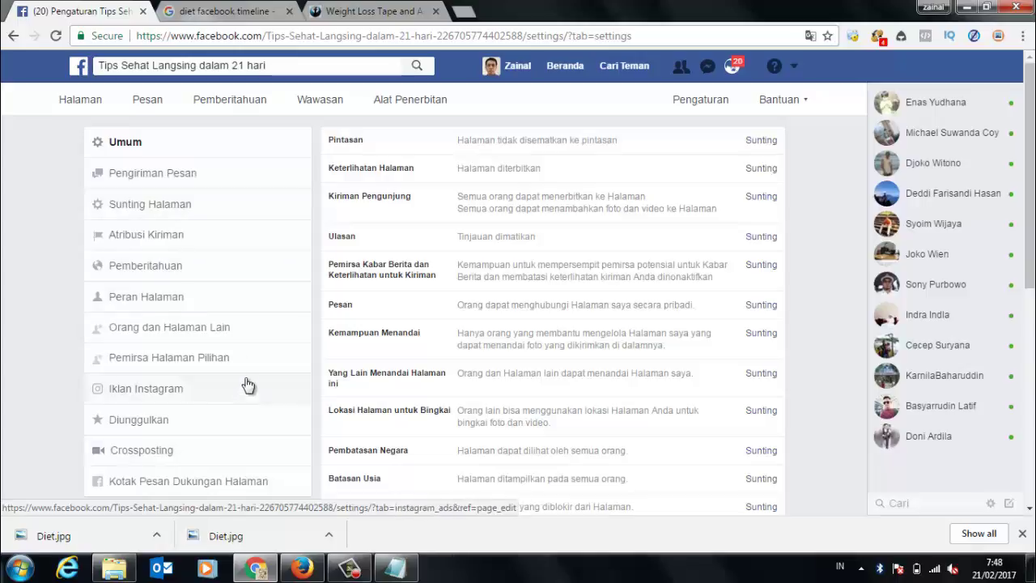
click(180, 211)
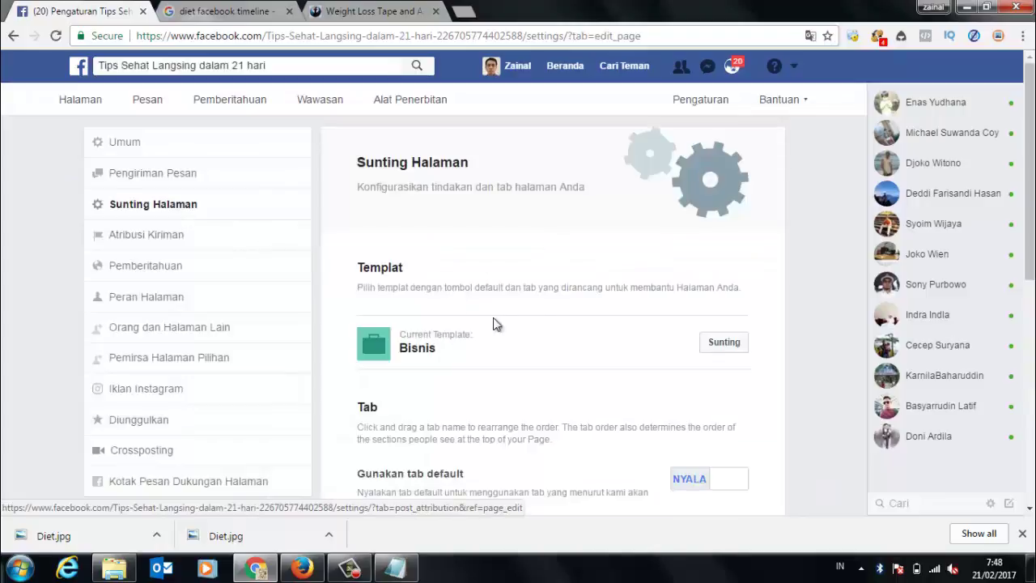
scroll(541, 347, down, 5)
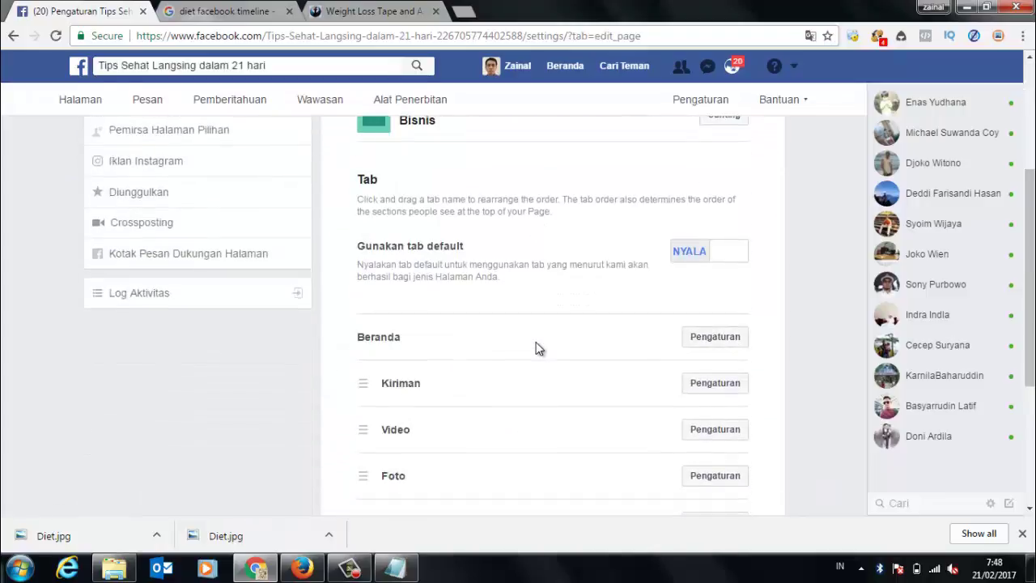
scroll(532, 350, up, 5)
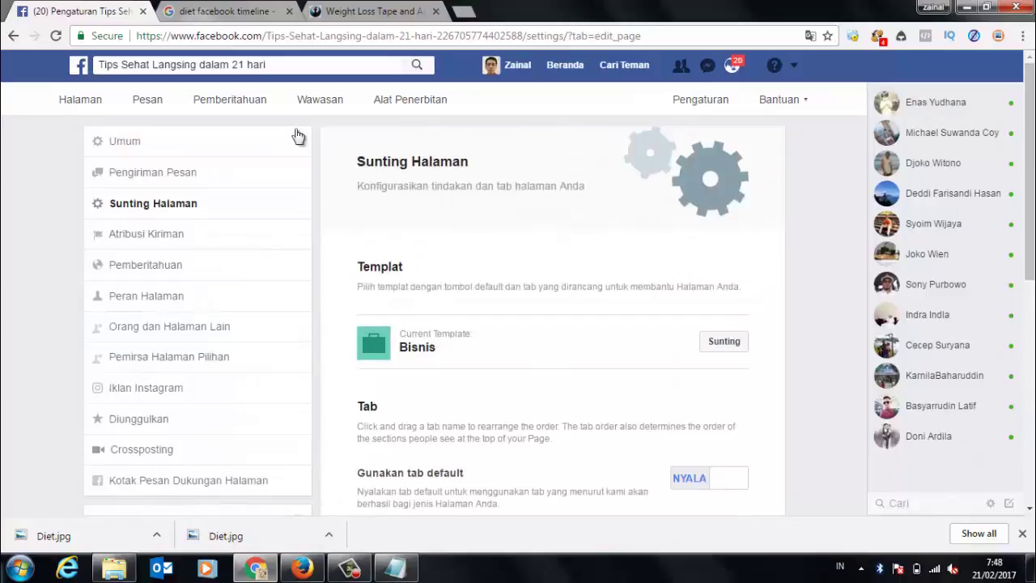
Return to the Page and open the story description in its Tentang section for editing.
click(102, 107)
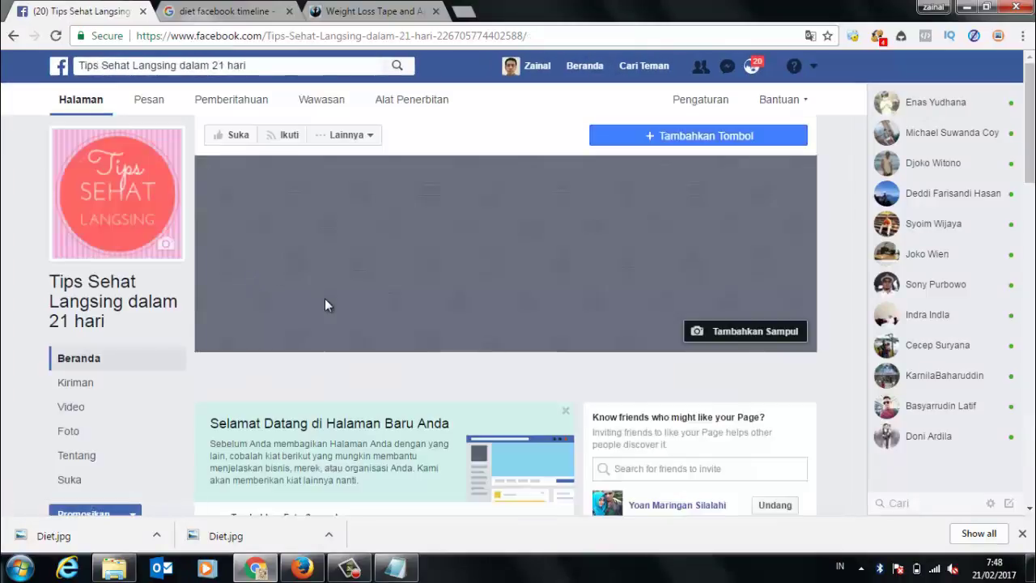
scroll(355, 324, down, 3)
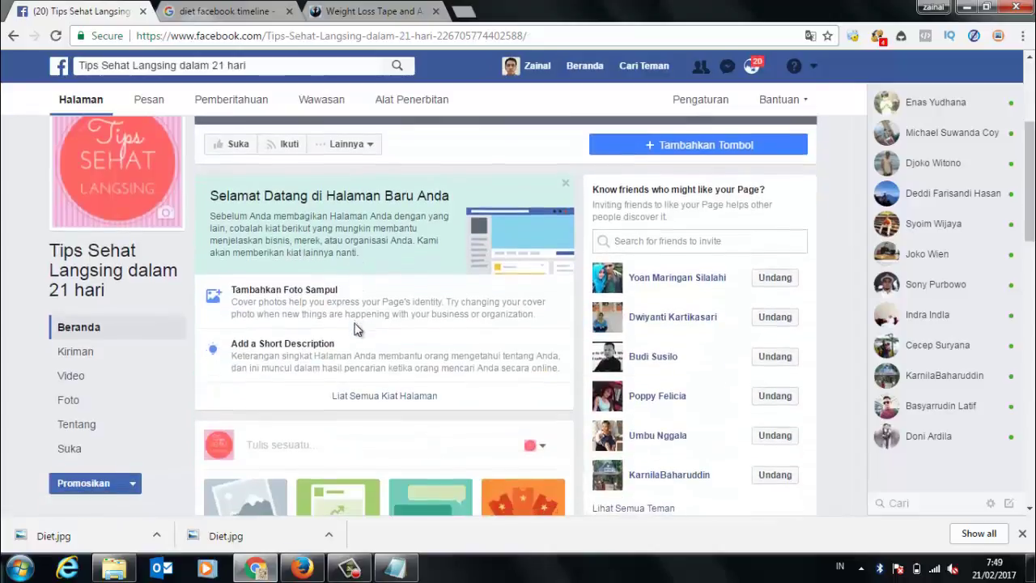
click(88, 425)
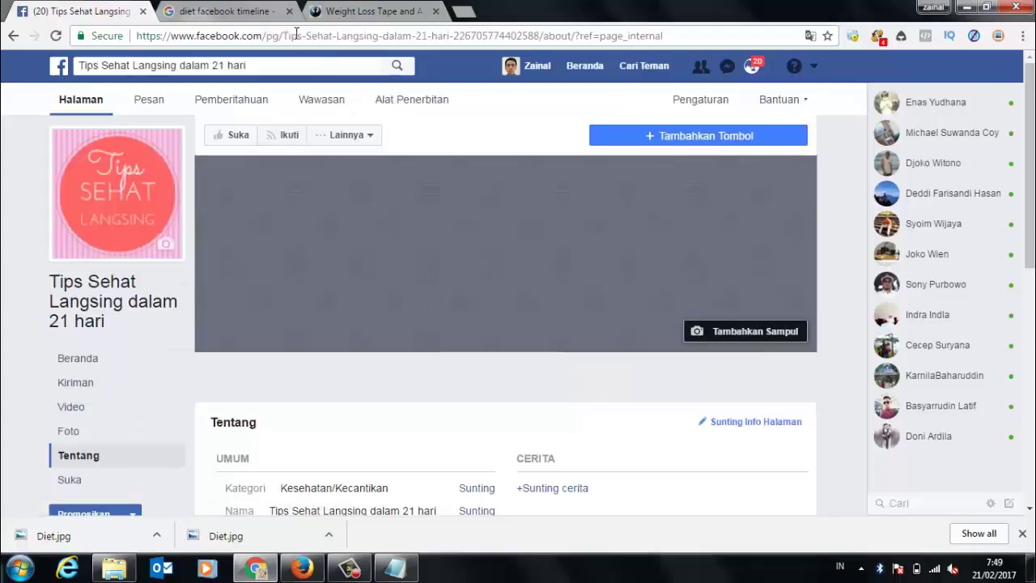
click(347, 134)
click(486, 380)
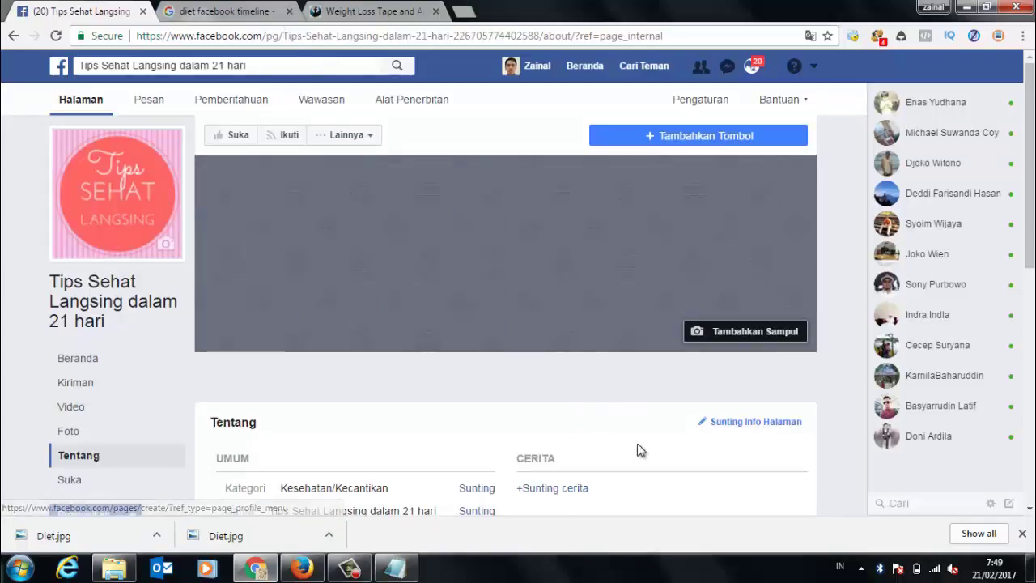
scroll(622, 426, down, 4)
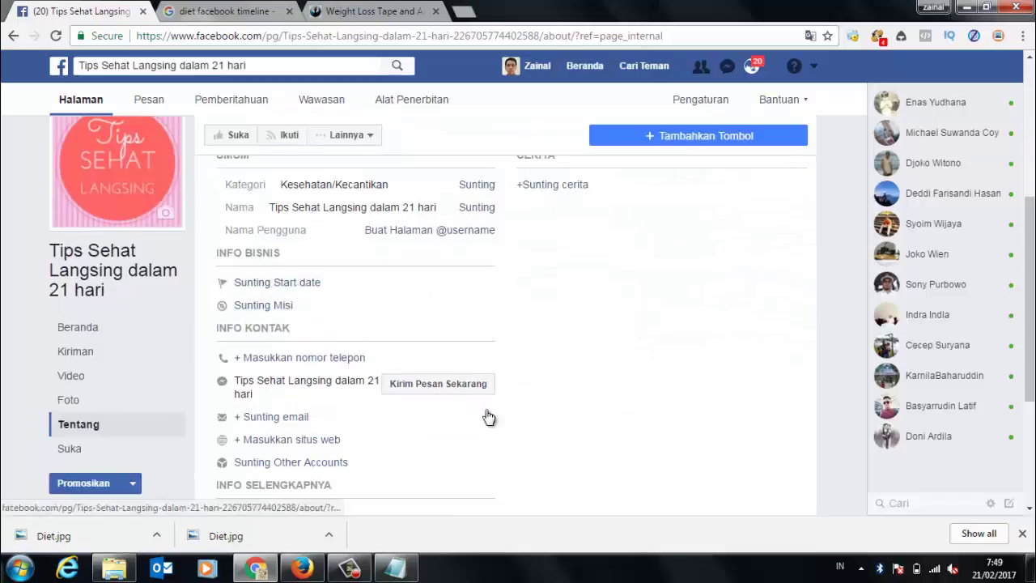
scroll(507, 429, up, 2)
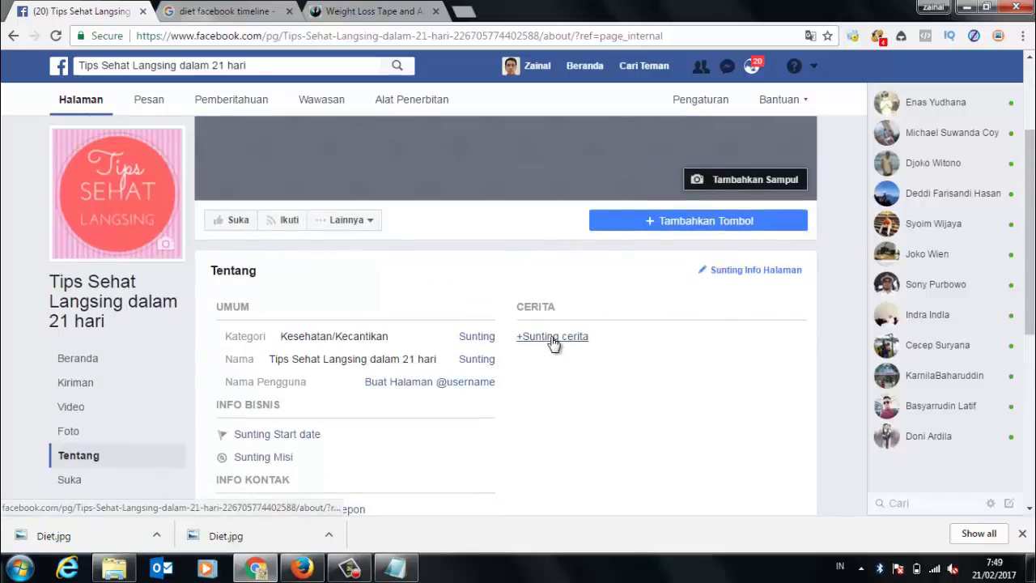
click(552, 338)
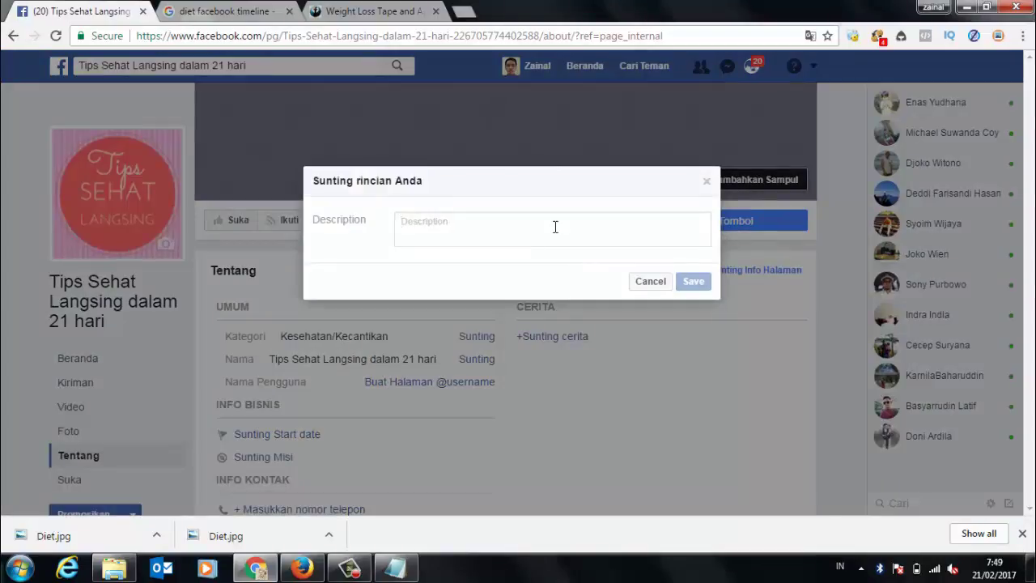
text(Hai)
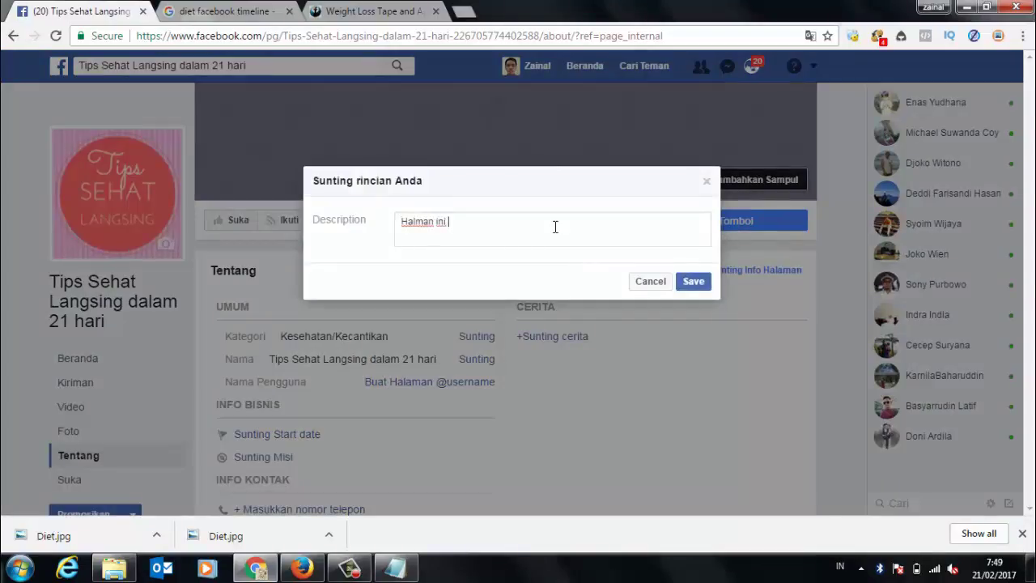
key(BackSpace)
key(BackSpace)
key(BackSpace)
key(BackSpace)
key(BackSpace)
key(BackSpace)
key(BackSpace)
key(BackSpace)
key(BackSpace)
key(BackSpace)
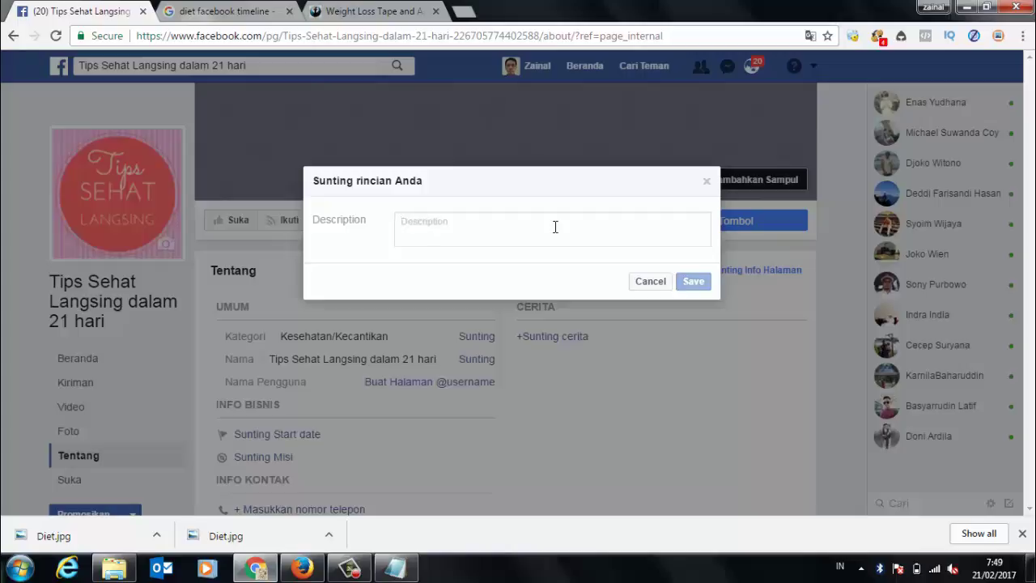
Write and save the description "Page ini akan memberikan tips gratis sehat & langsing dalam 21 hari", ending with a guarantee mention.
text(Page ni)
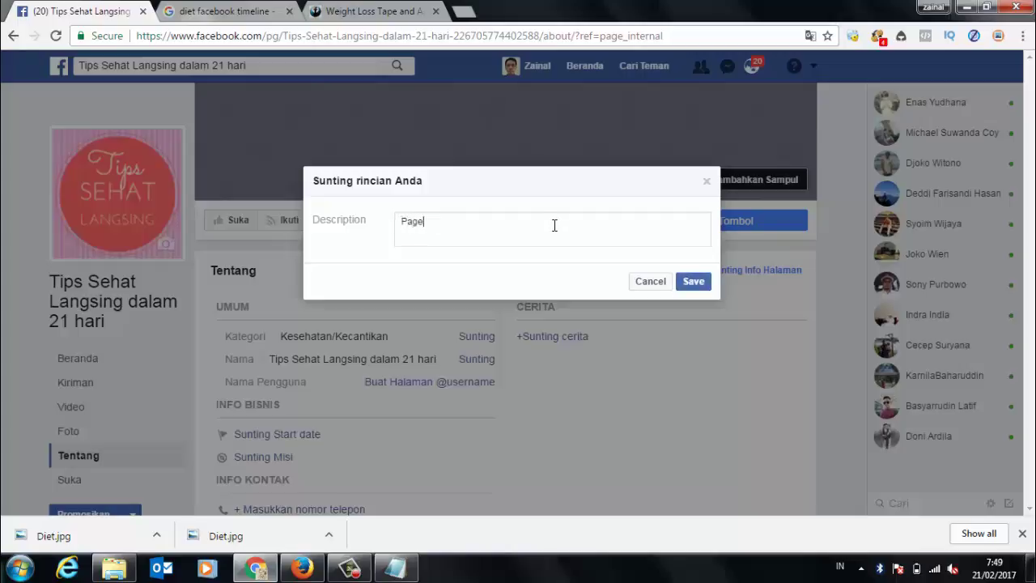
key(BackSpace)
key(BackSpace)
key(BackSpace)
text(ini akan memberikan tips gratis sehat & langsing dalam 21 hari)
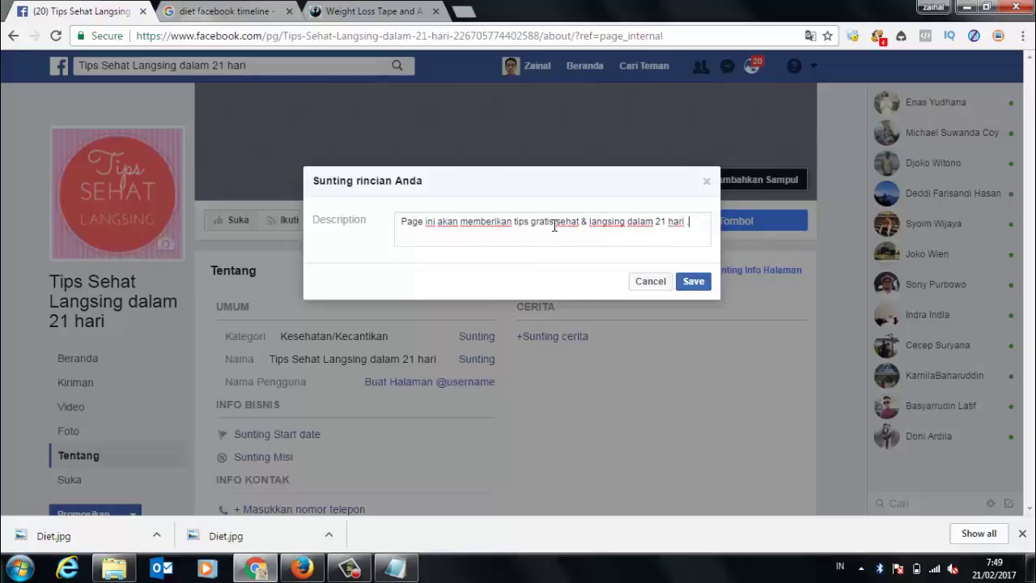
text(rgaransi)
click(689, 283)
Copy "Tips Sehat Langsing dalam 21" from the contact info and save it as the Page's About text.
scroll(600, 458, down, 3)
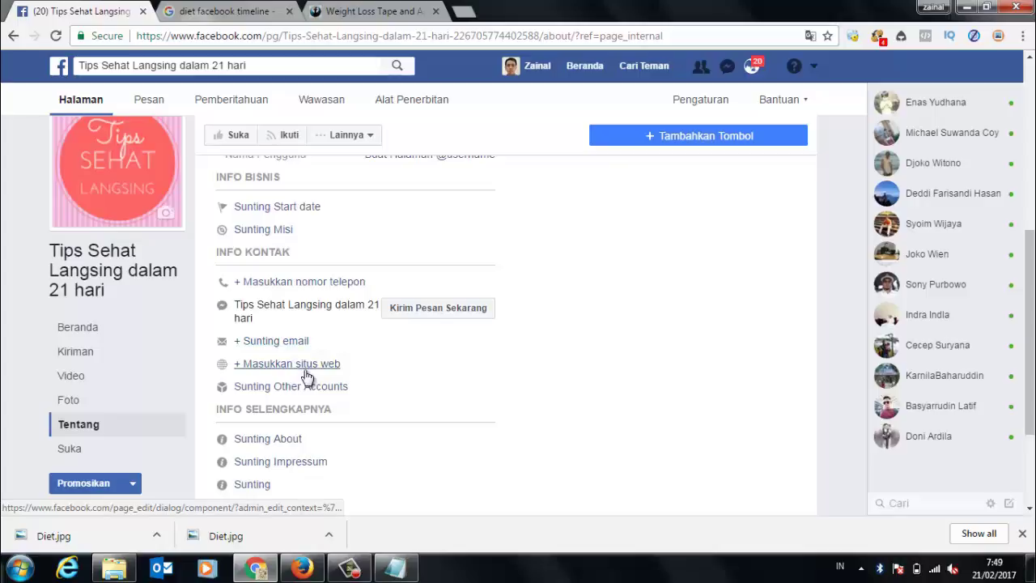
click(293, 448)
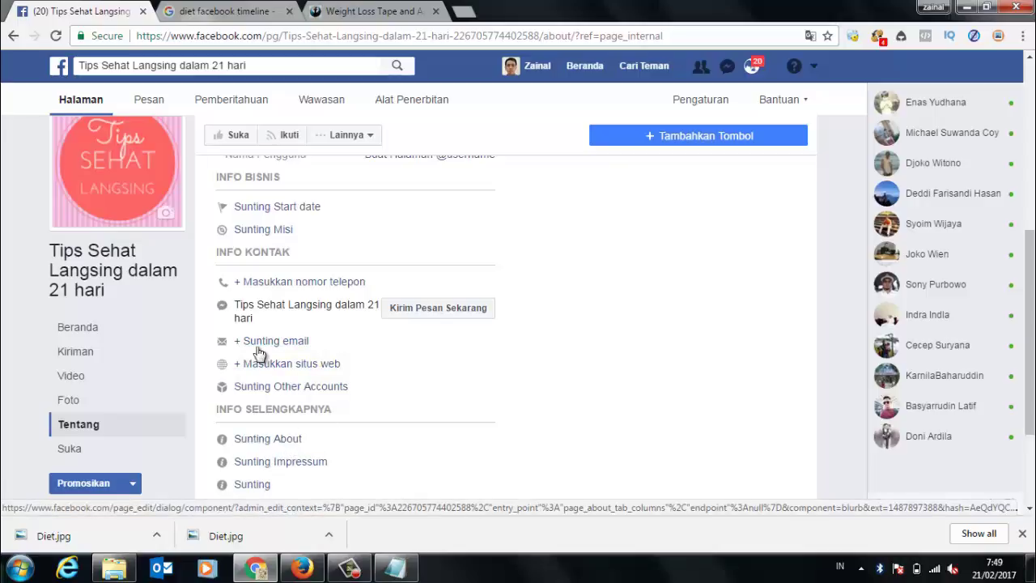
drag(278, 311, 387, 307)
key(ctrl+c)
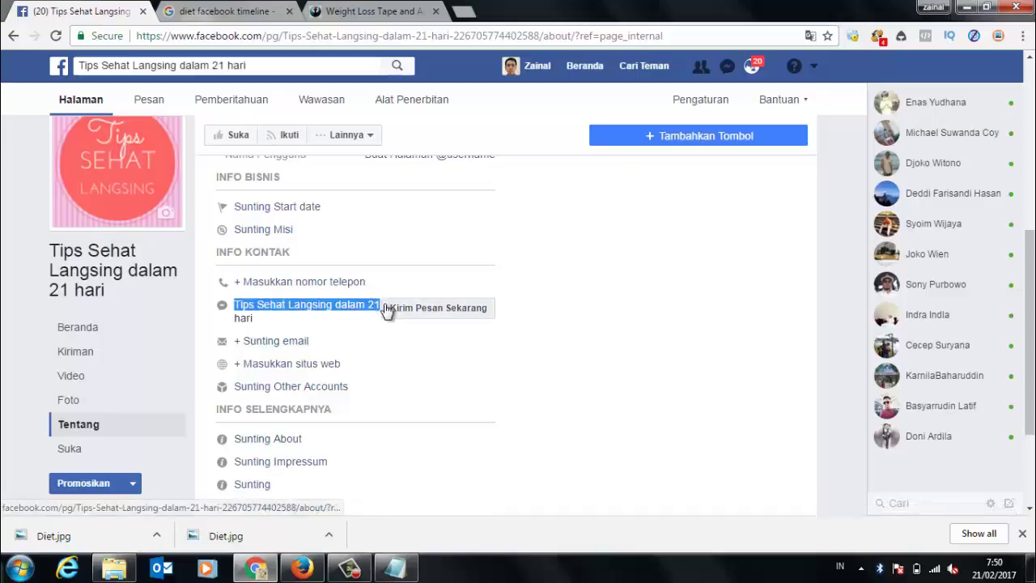
click(299, 440)
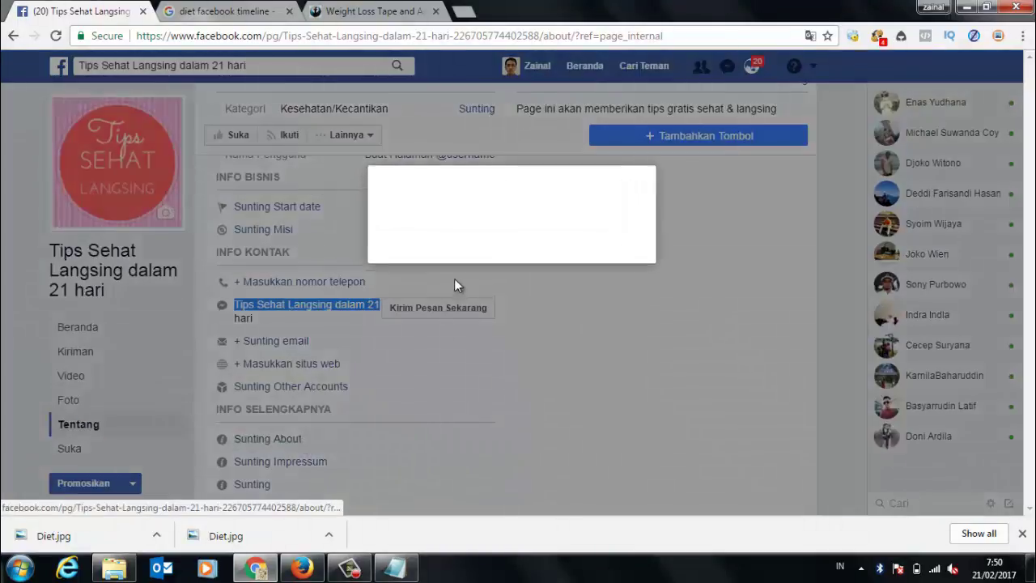
key(ctrl+v)
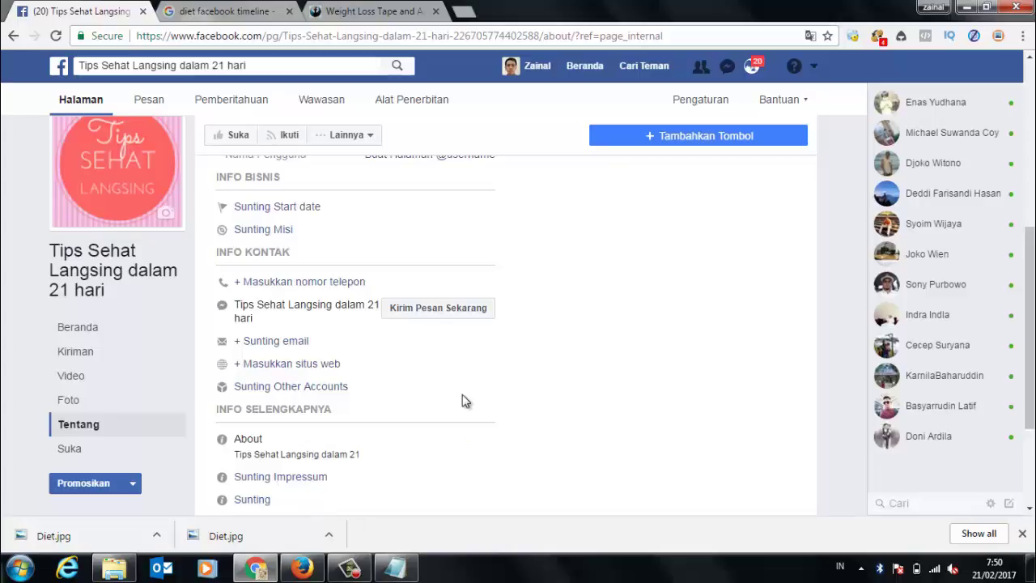
Review the Page's Tentang details from the story description to the additional info, and open the Page's general settings.
scroll(466, 401, up, 2)
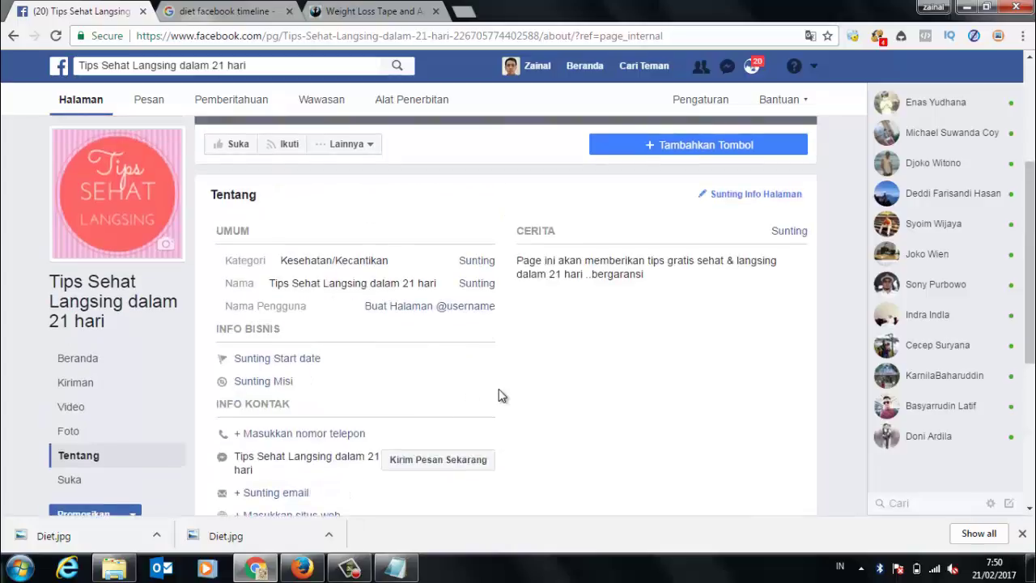
scroll(502, 395, up, 1)
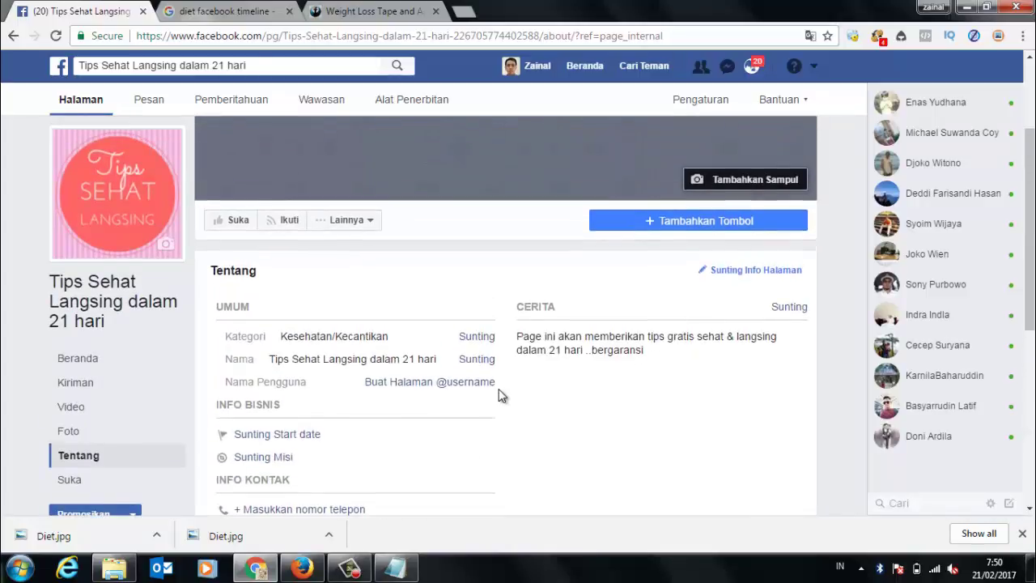
scroll(502, 395, down, 5)
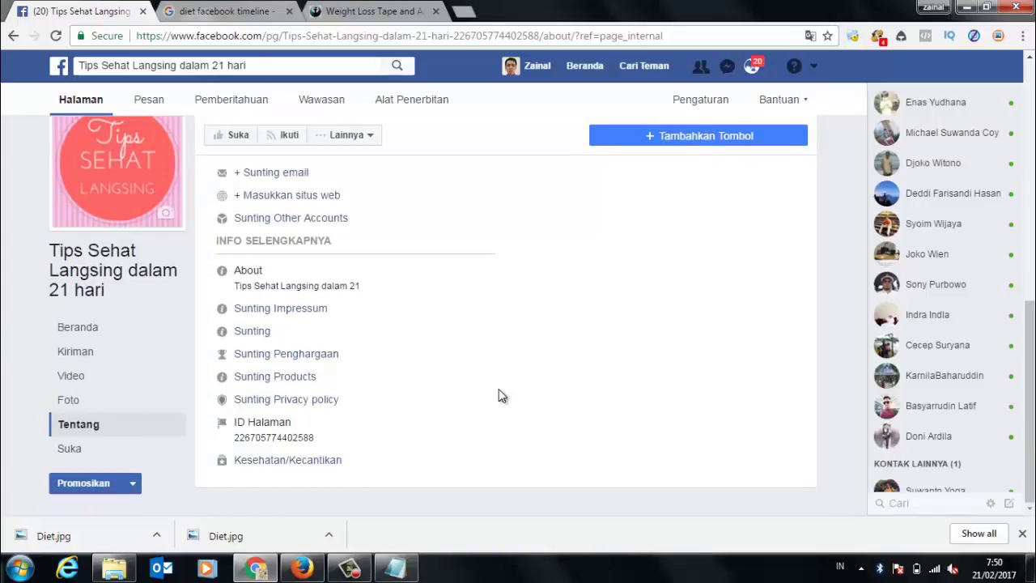
scroll(502, 395, up, 4)
scroll(502, 395, up, 2)
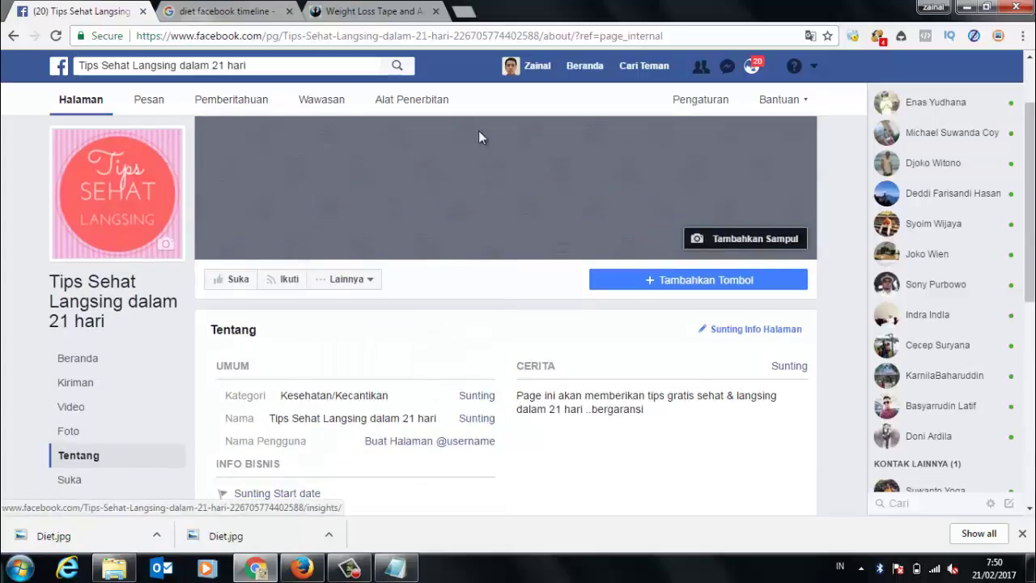
click(717, 98)
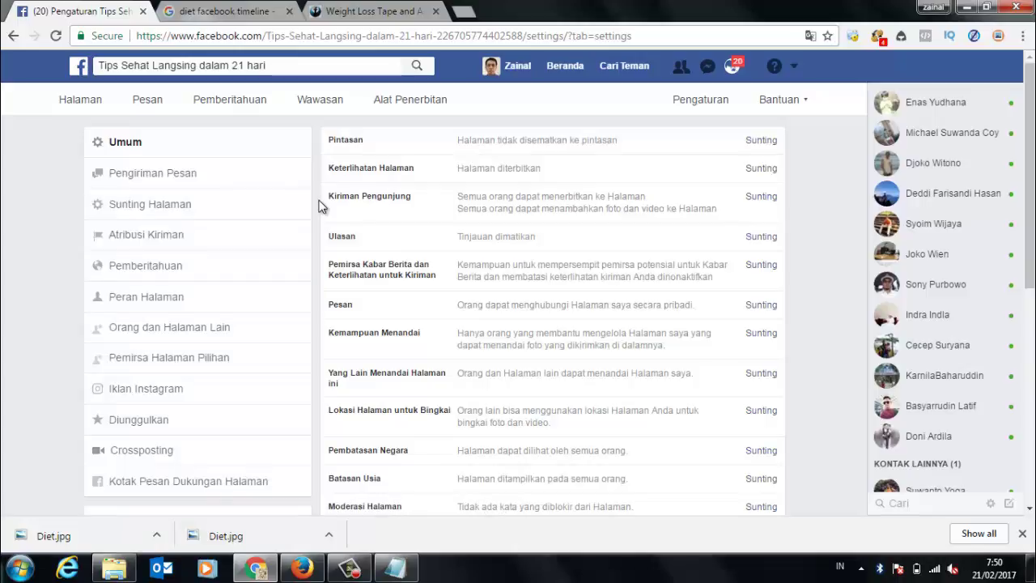
Open YouTube in a new browser tab and search for "cara membuat fanspage di facebook".
click(464, 12)
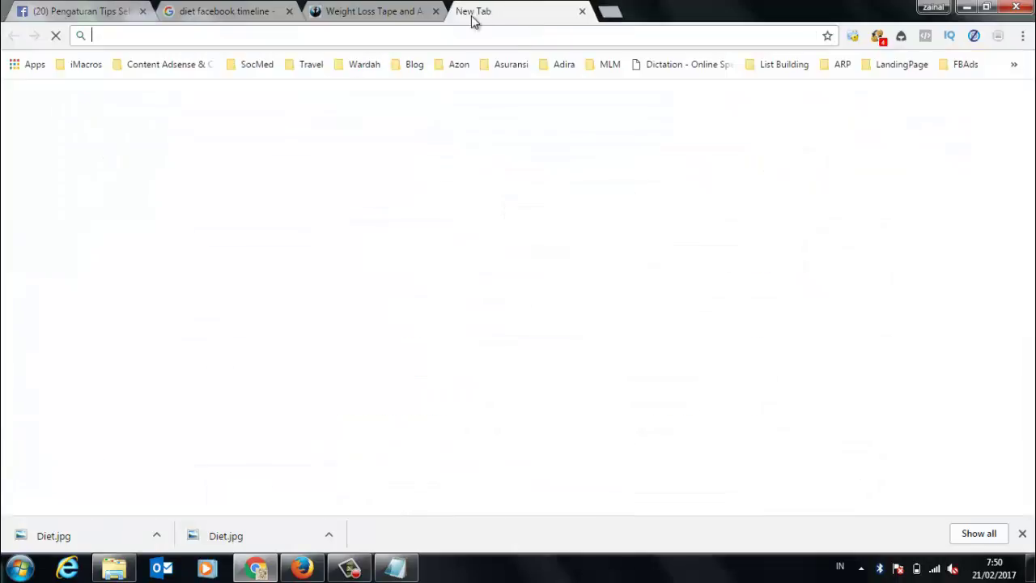
text(youtu)
key(Return)
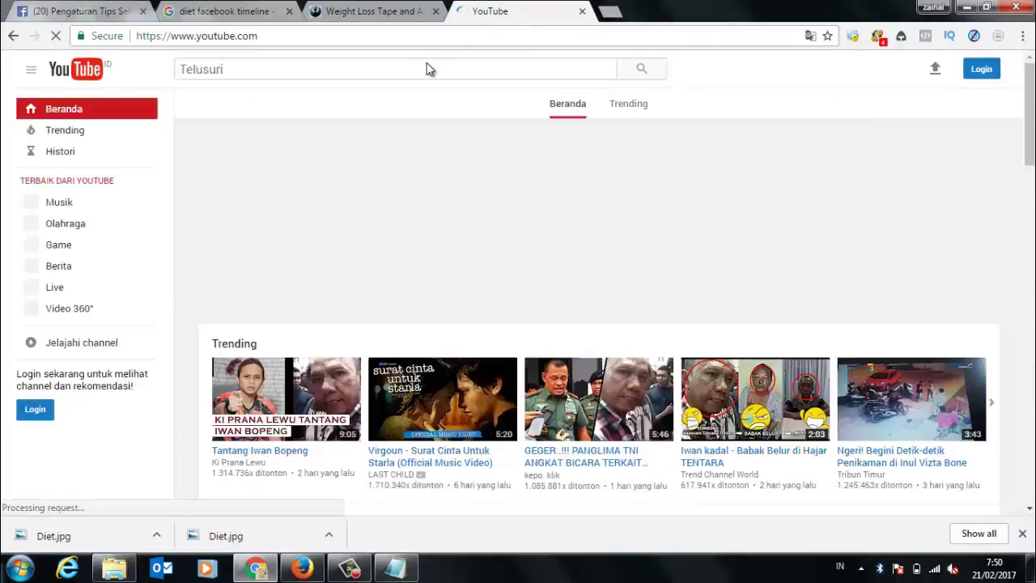
click(414, 71)
text(ca)
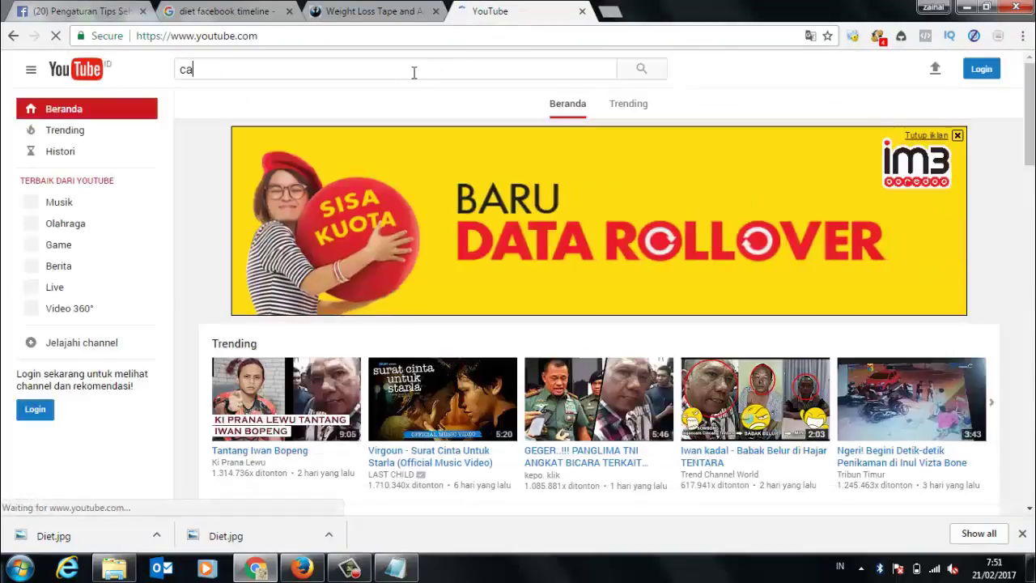
text(ra membua)
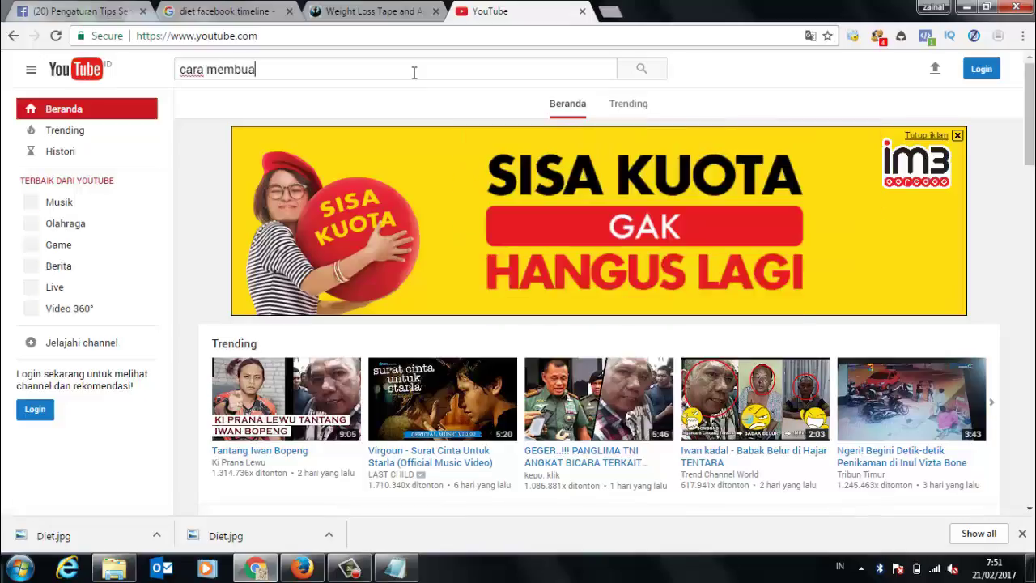
text(t fanspag)
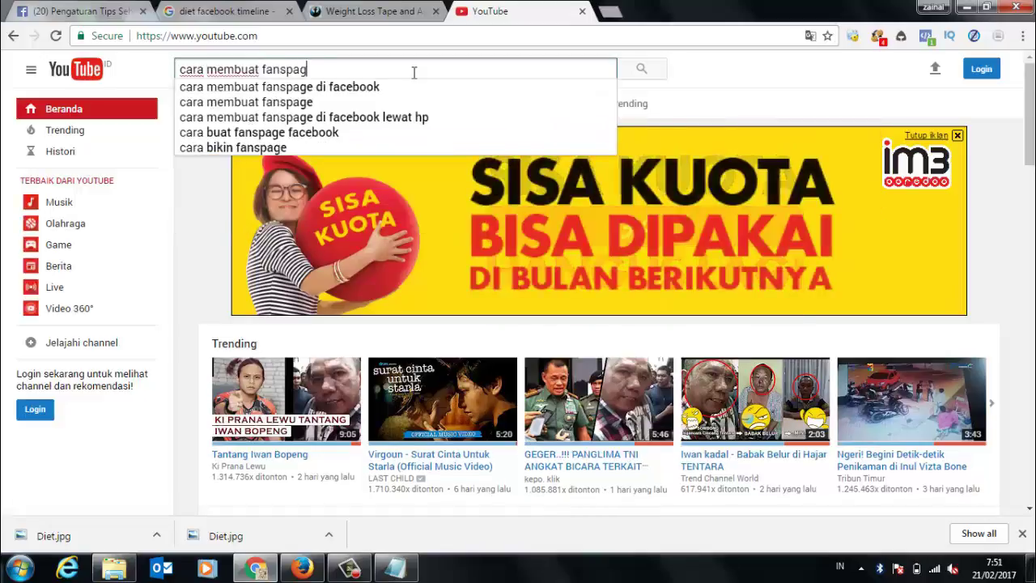
text(e)
key(Down)
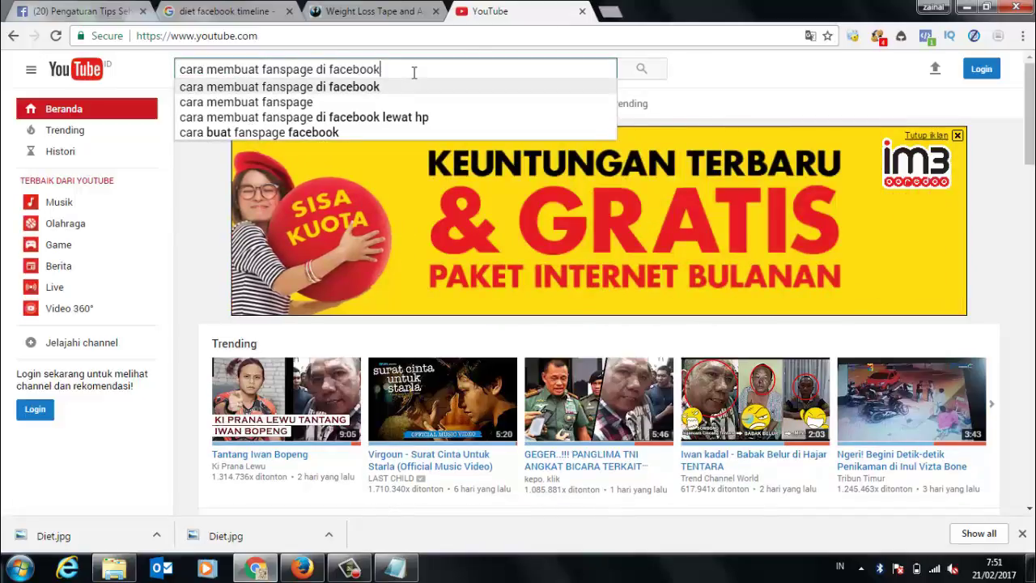
key(Return)
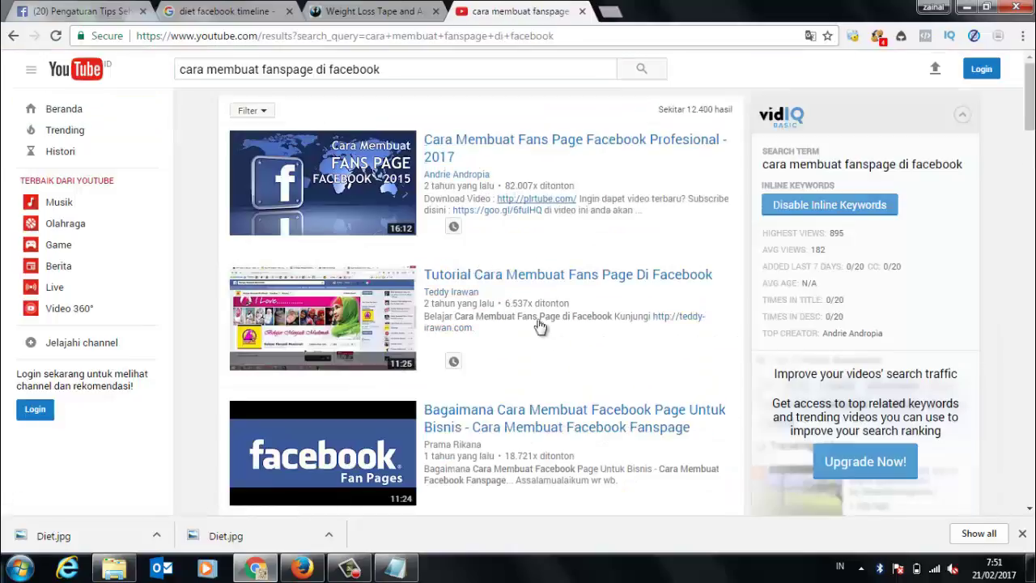
Examine the YouTube search results for tutorials on creating a Facebook fan page.
scroll(624, 359, down, 3)
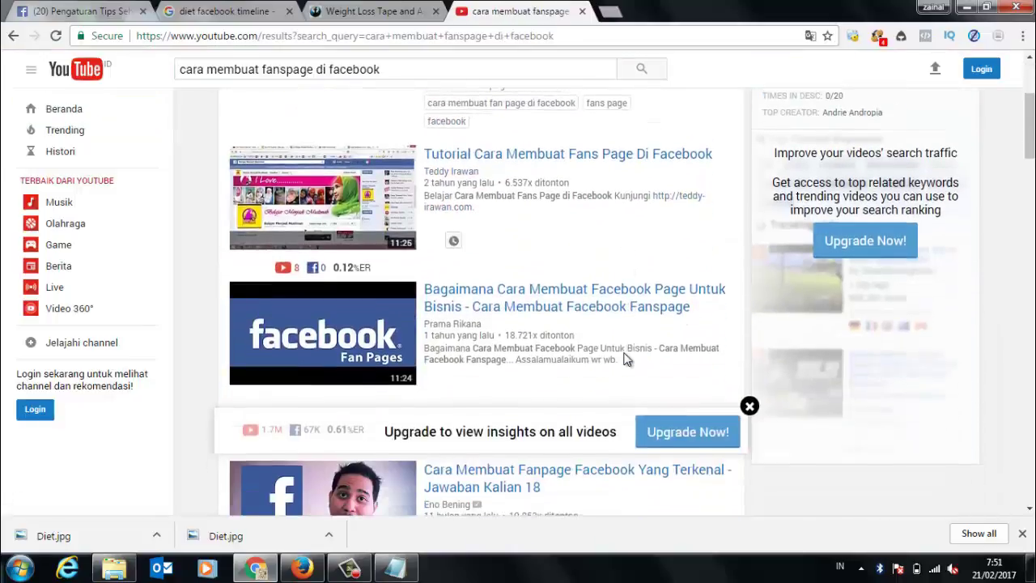
scroll(622, 360, down, 2)
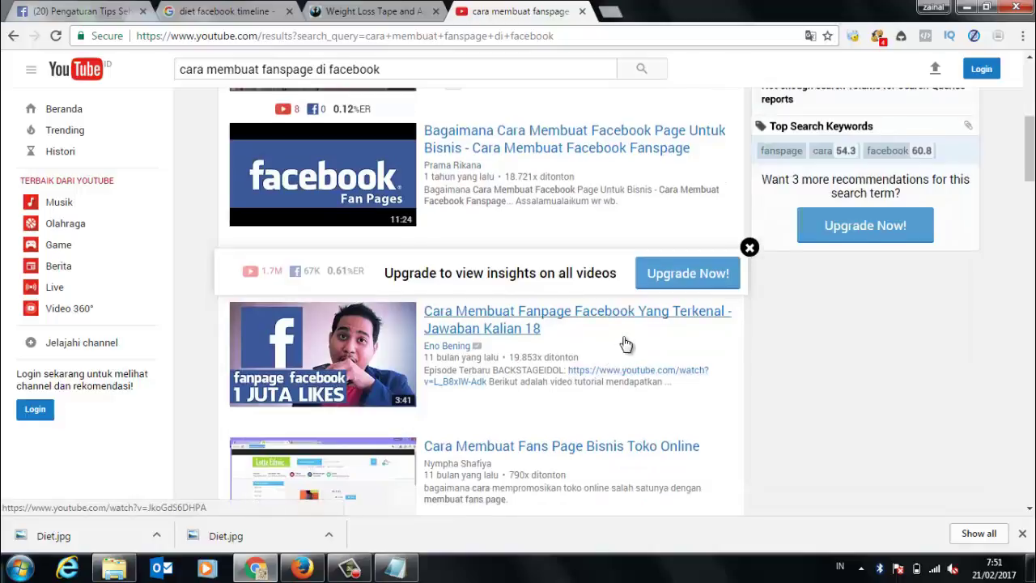
scroll(625, 345, down, 3)
scroll(638, 311, down, 1)
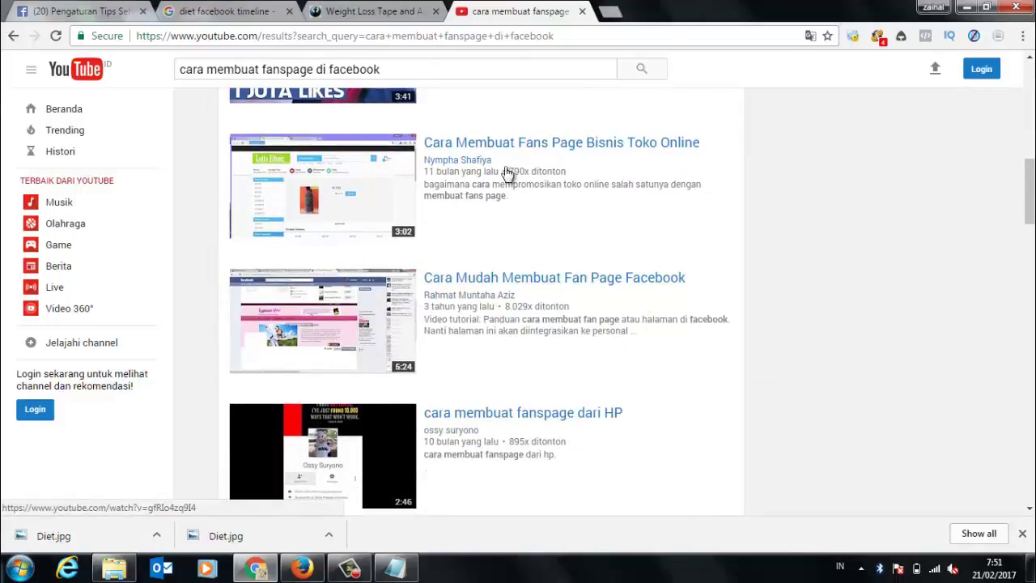
scroll(508, 174, up, 4)
scroll(537, 356, down, 3)
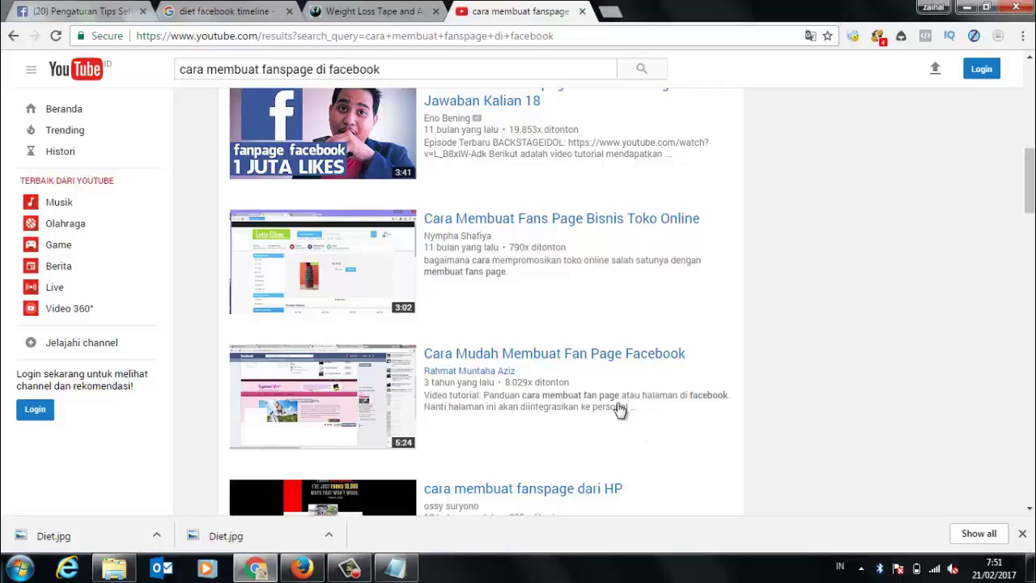
scroll(617, 429, down, 3)
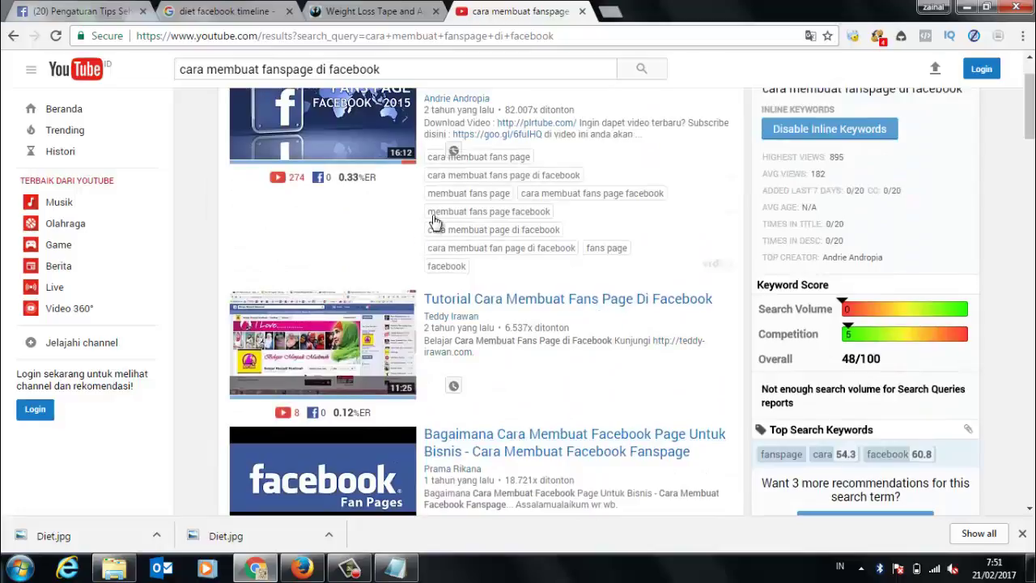
Return to the Facebook Page's general settings in the browser.
click(368, 12)
click(484, 8)
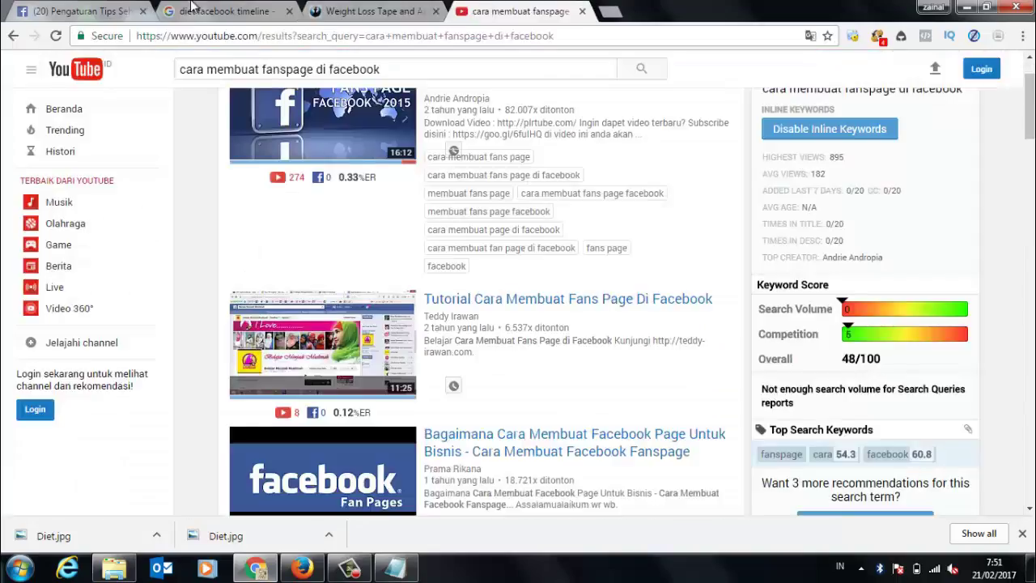
click(114, 12)
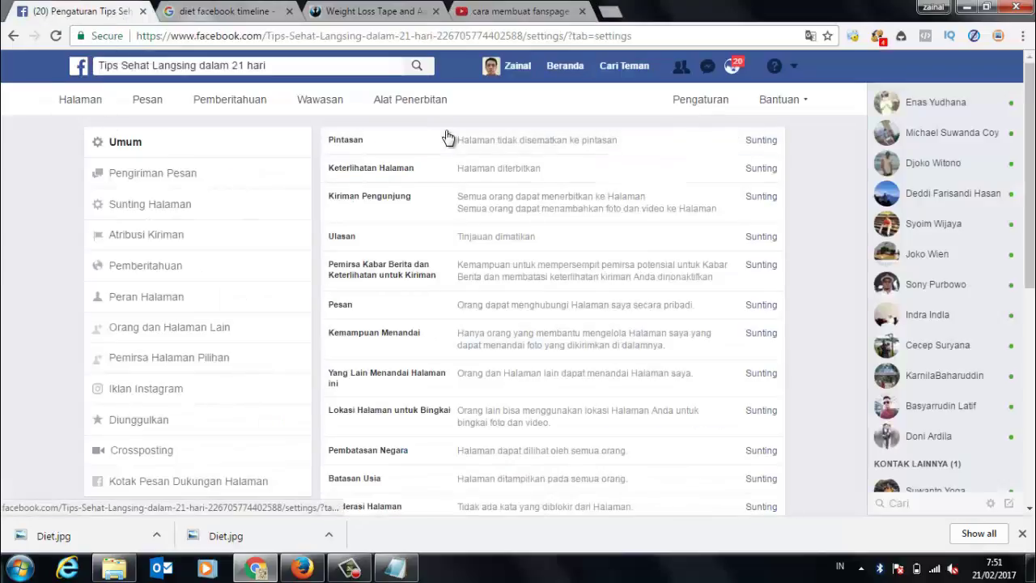
click(351, 571)
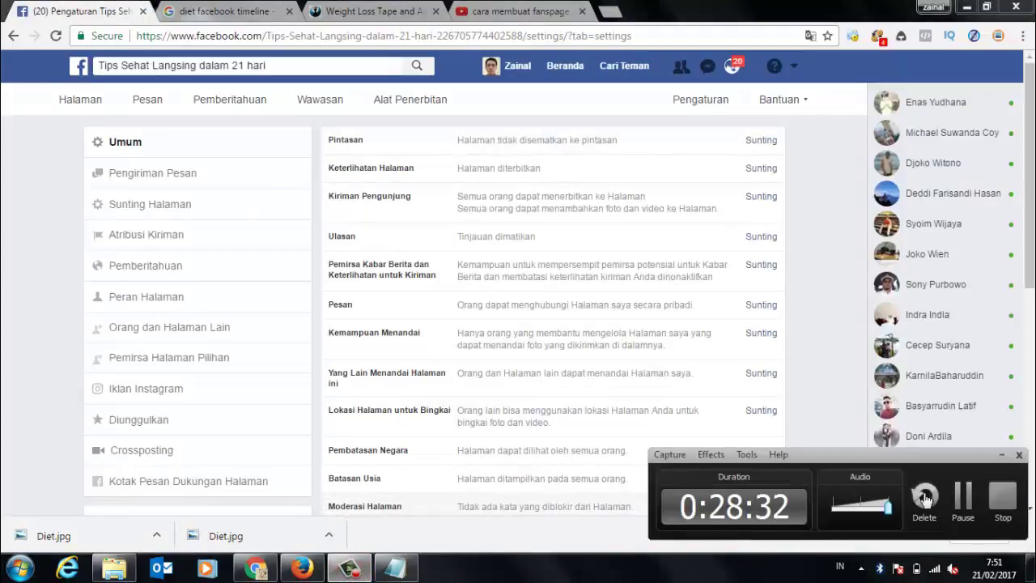